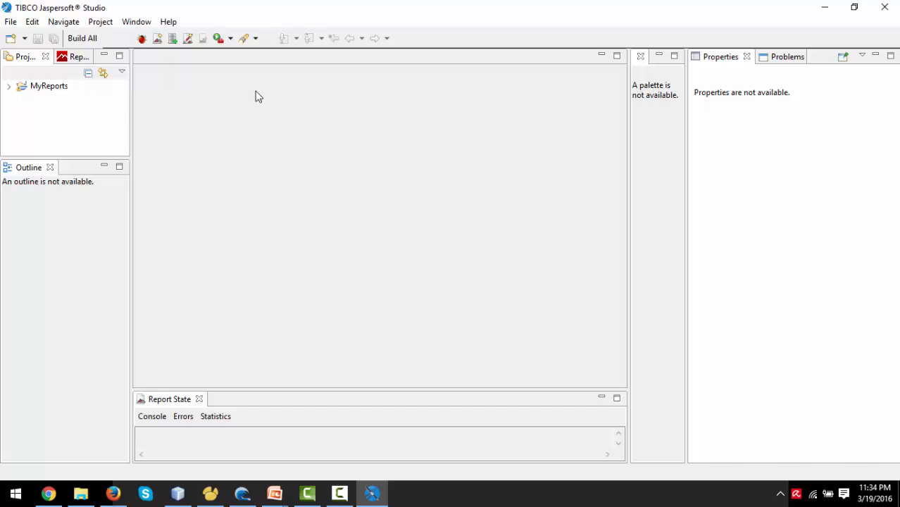
- Start a new Jasper Report based on the Blank Letter template
click(16, 22)
mouse_move(28, 39)
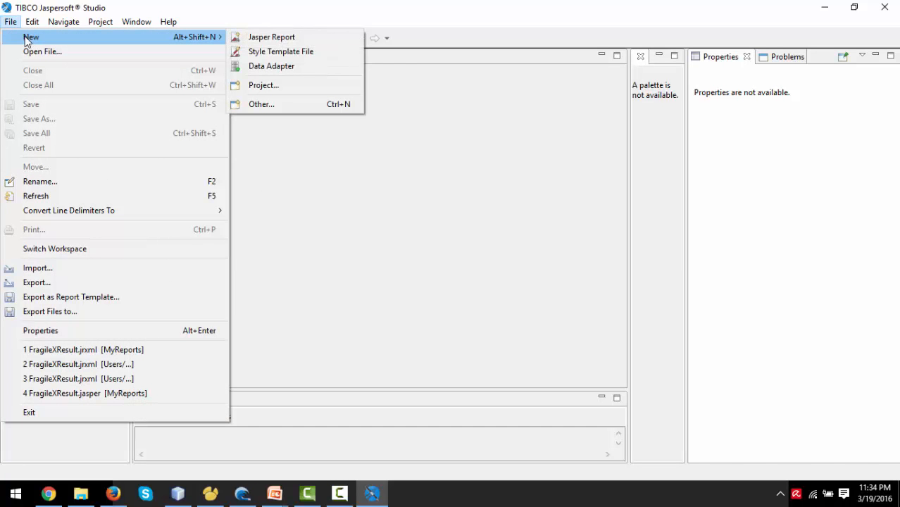
click(306, 36)
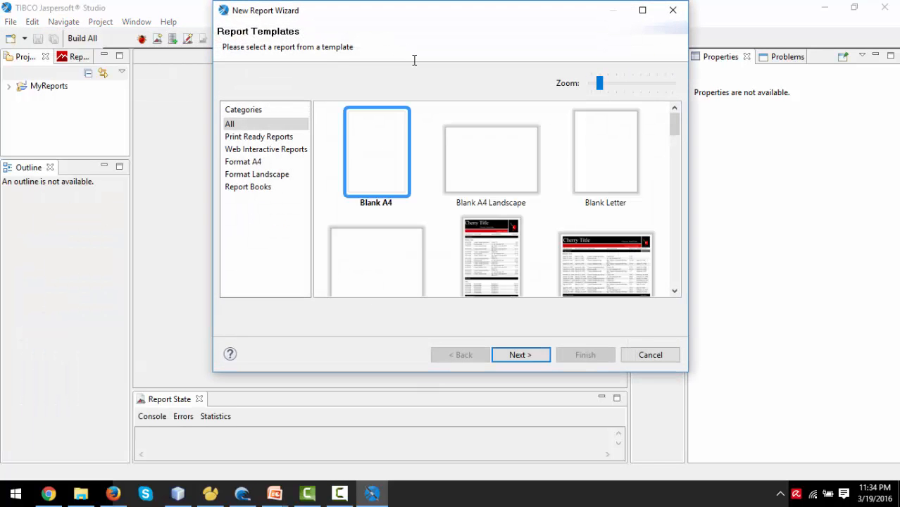
click(612, 161)
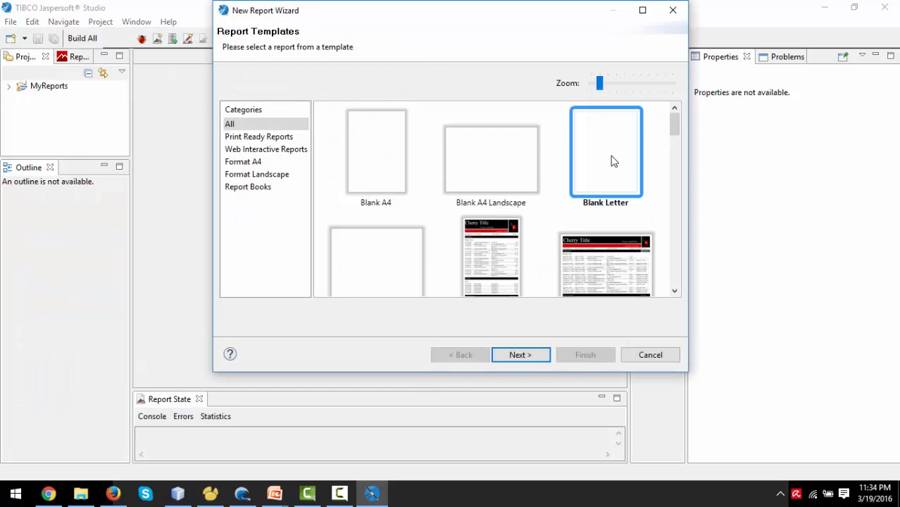
click(521, 355)
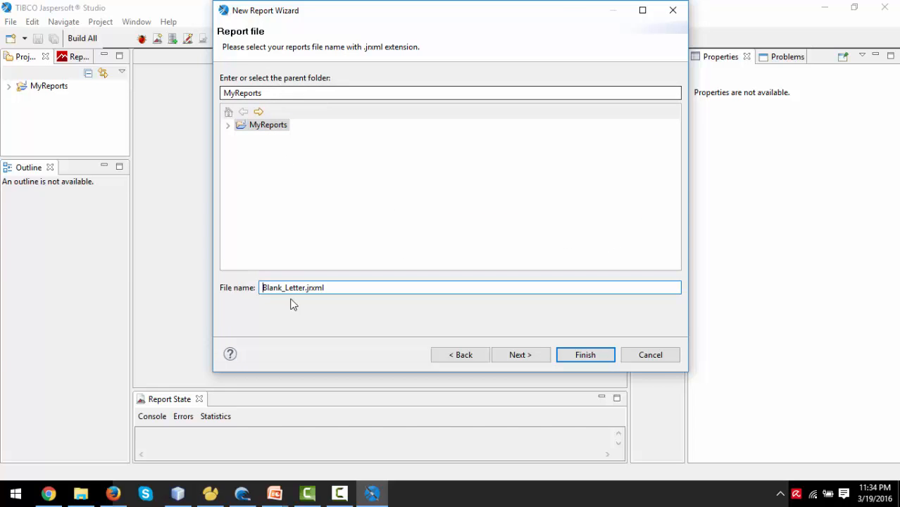
- Name the report file receipt.jrxml in the MyReports folder and continue to the data source settings
drag(305, 287, 251, 287)
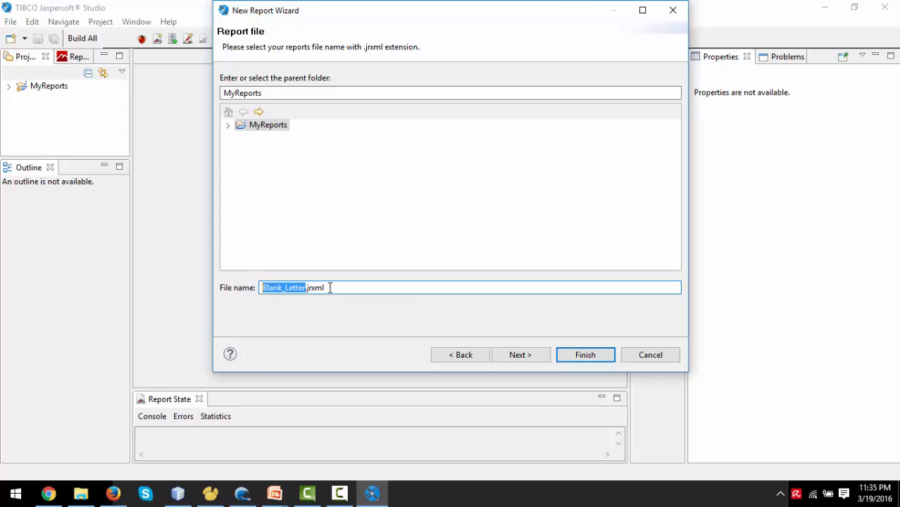
text(receipt)
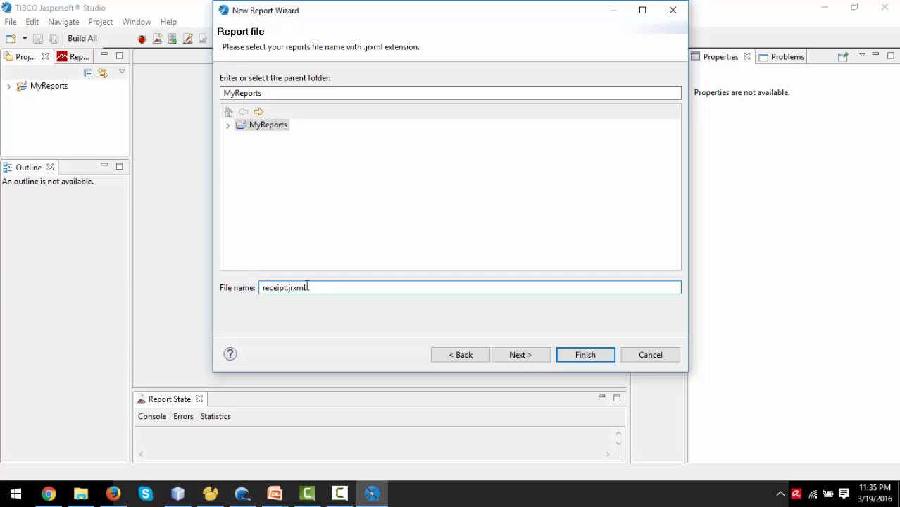
drag(318, 286, 209, 286)
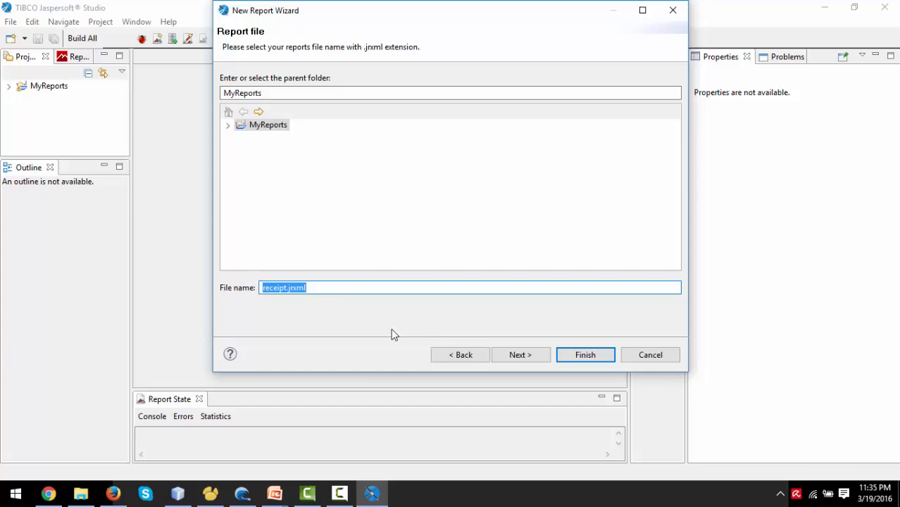
click(290, 288)
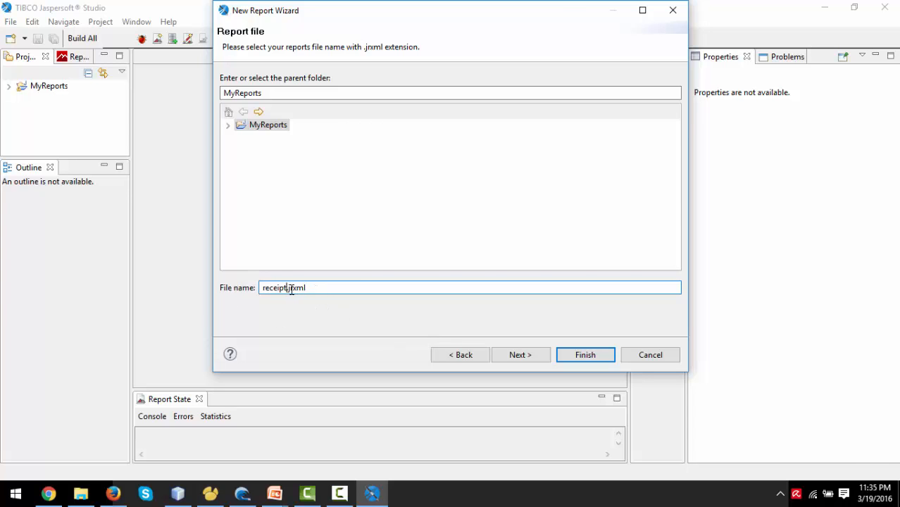
drag(291, 289, 313, 289)
double_click(316, 288)
double_click(264, 287)
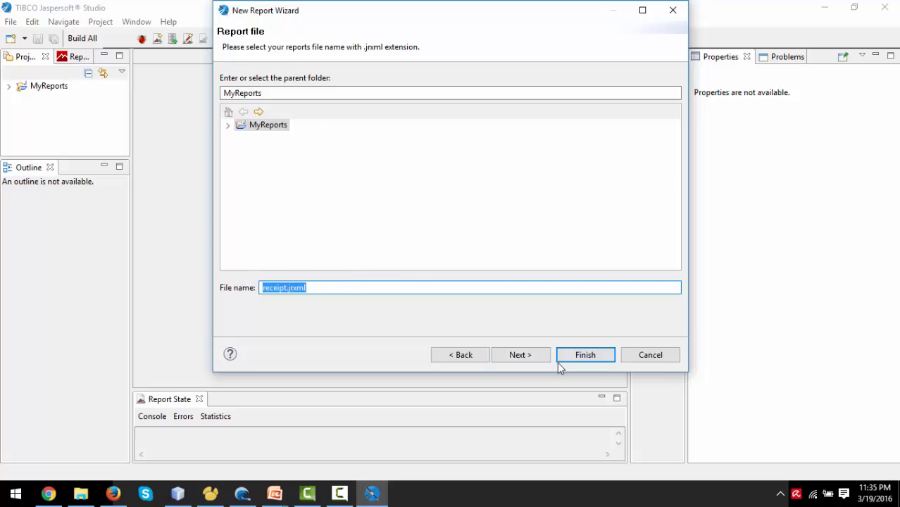
click(525, 355)
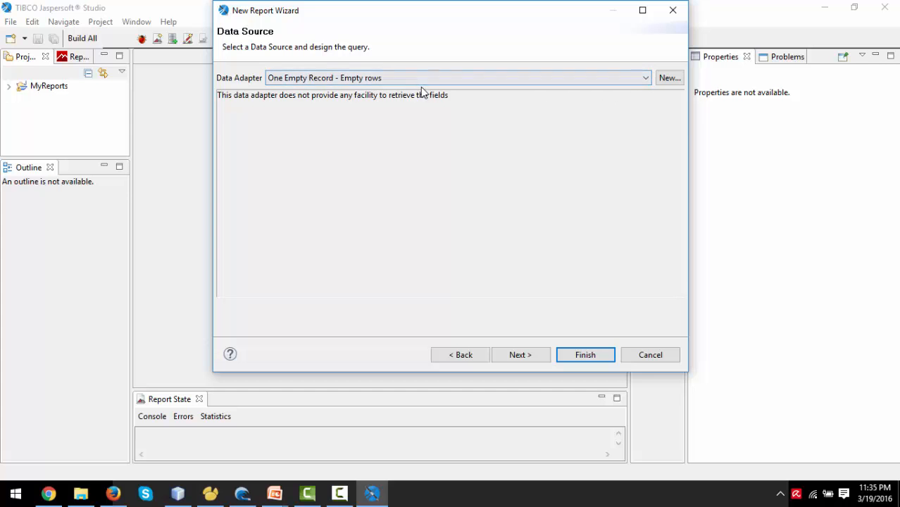
- Start a new Database JDBC Connection data adapter that uses the org.mariadb.jdbc.Driver driver
click(667, 79)
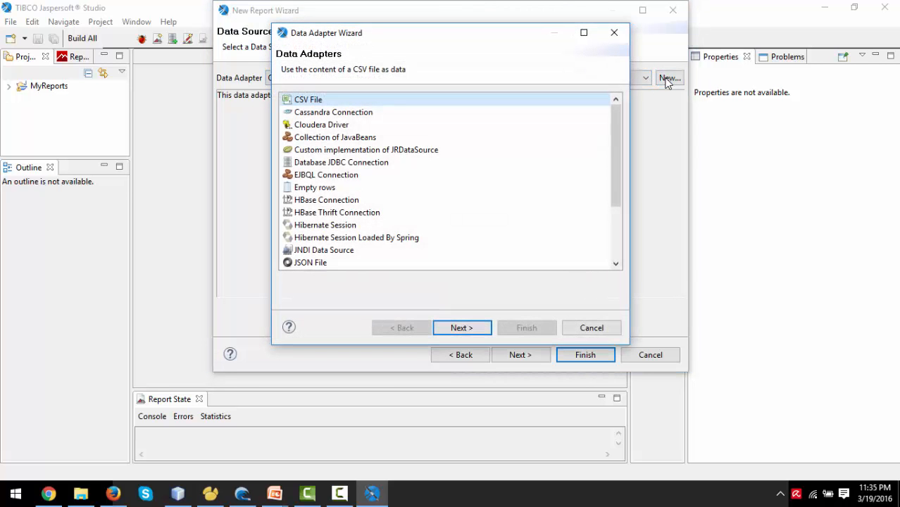
click(339, 165)
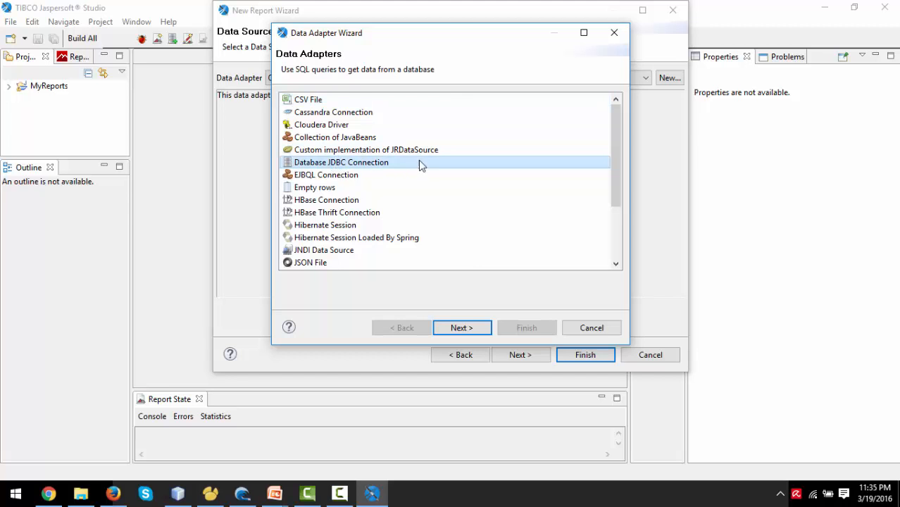
click(466, 327)
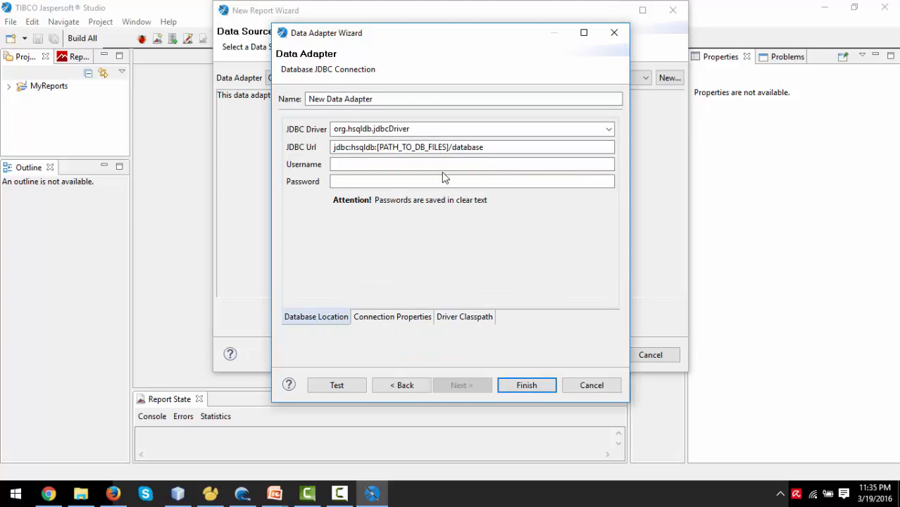
click(608, 131)
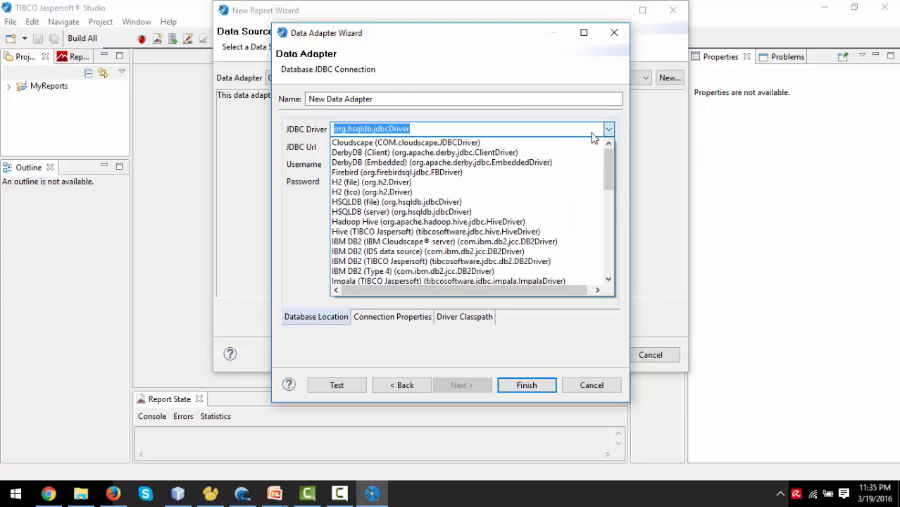
scroll(434, 231, down, 3)
scroll(433, 226, down, 3)
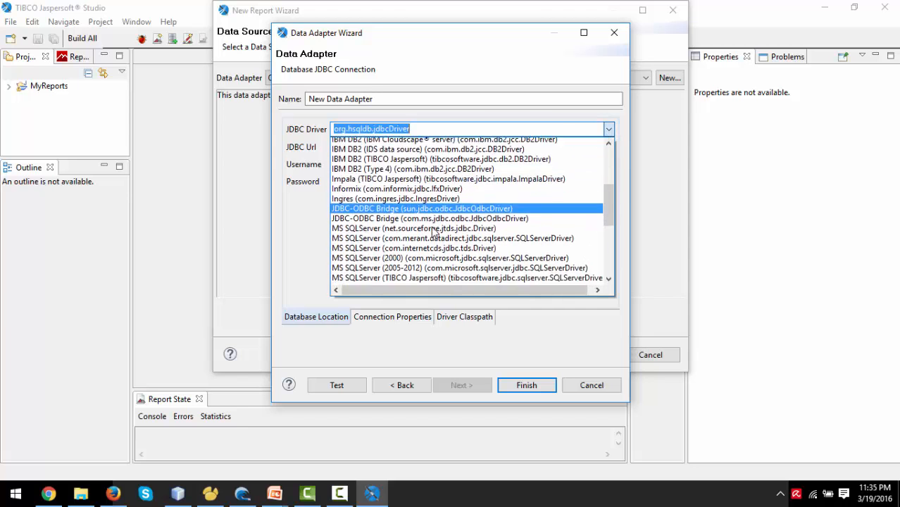
click(421, 213)
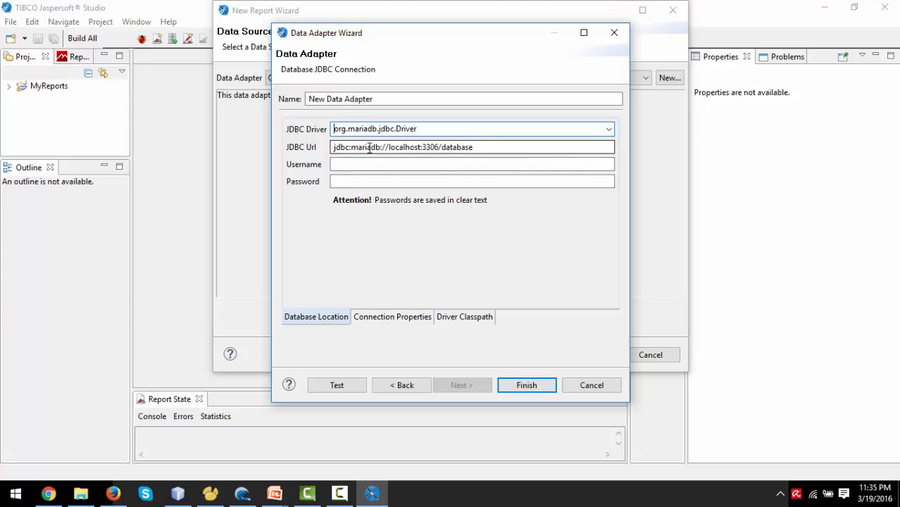
- Set the JDBC URL to jdbc:mariadb://localhost:3306/sales and check the database name in Navicat Premium
drag(444, 149, 485, 146)
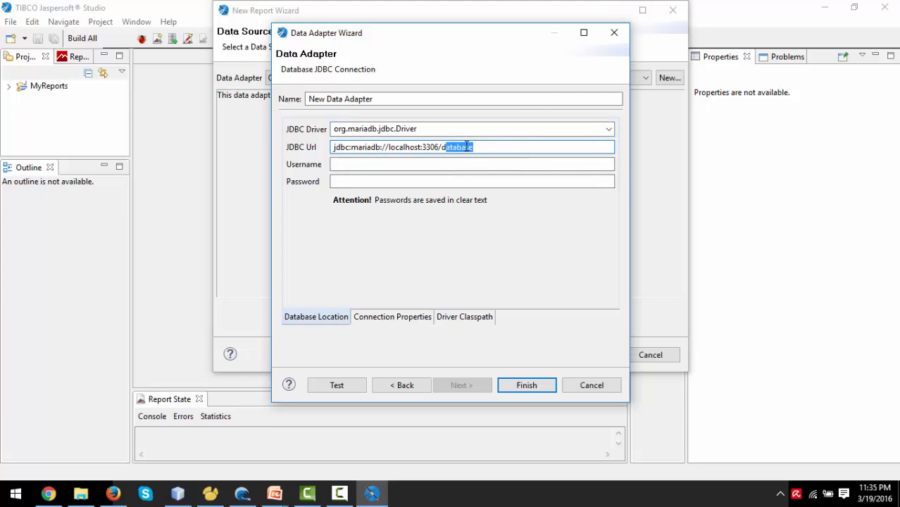
key(BackSpace)
key(BackSpace)
text(sales)
click(210, 493)
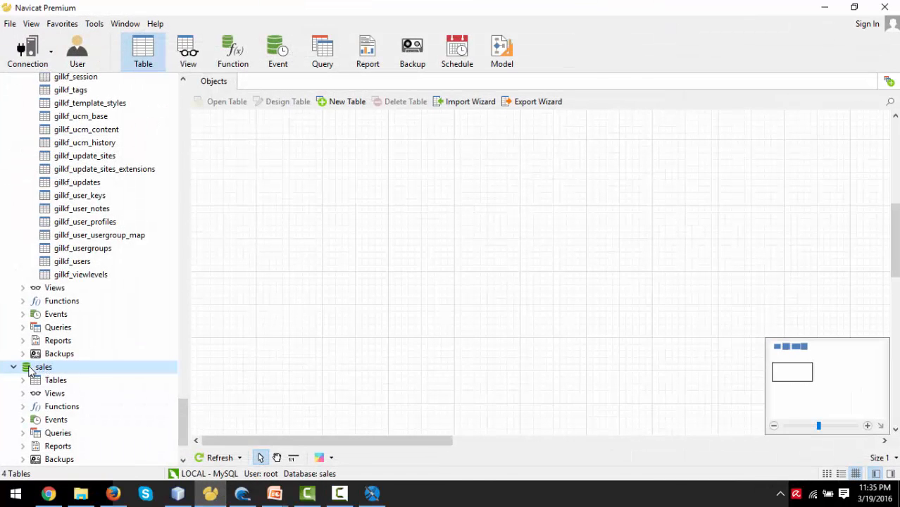
click(824, 7)
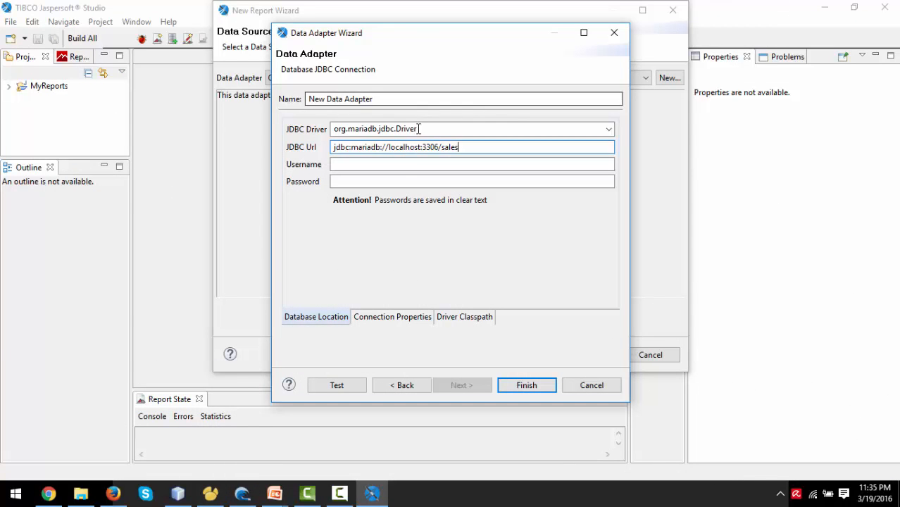
- Set the adapter's username to root and name the data adapter AppSales
click(409, 163)
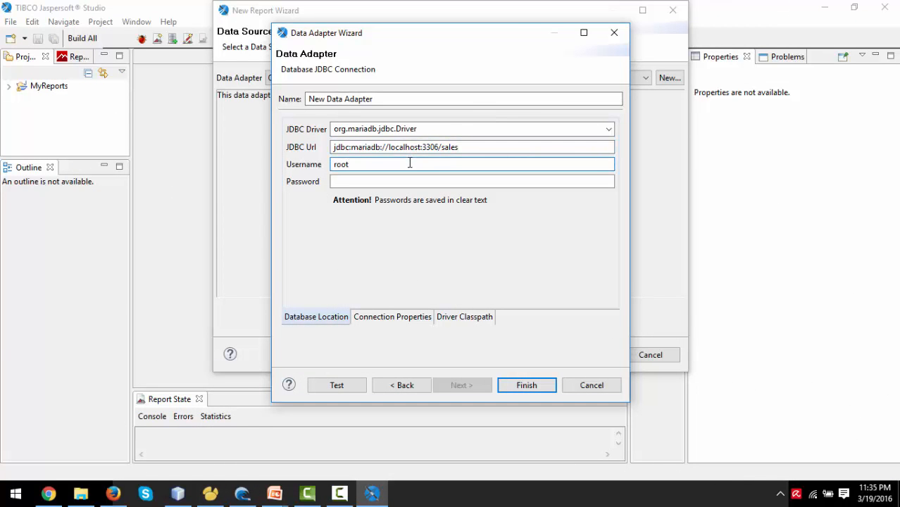
click(396, 99)
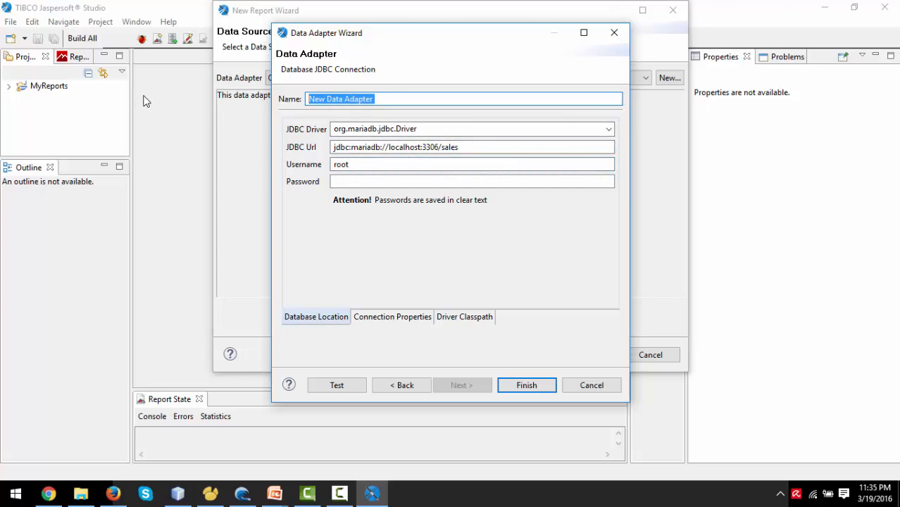
text(AppSales)
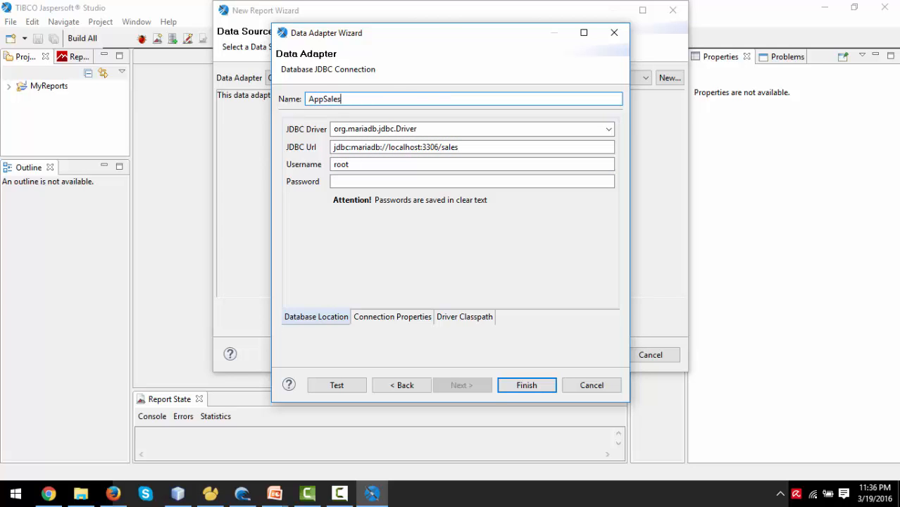
- Test the AppSales database connection and finish creating the data adapter
click(343, 380)
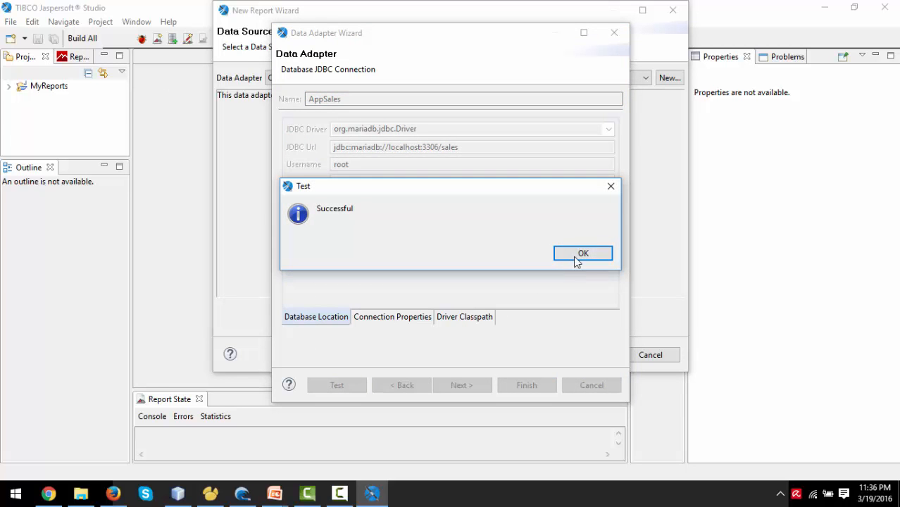
click(576, 255)
click(521, 384)
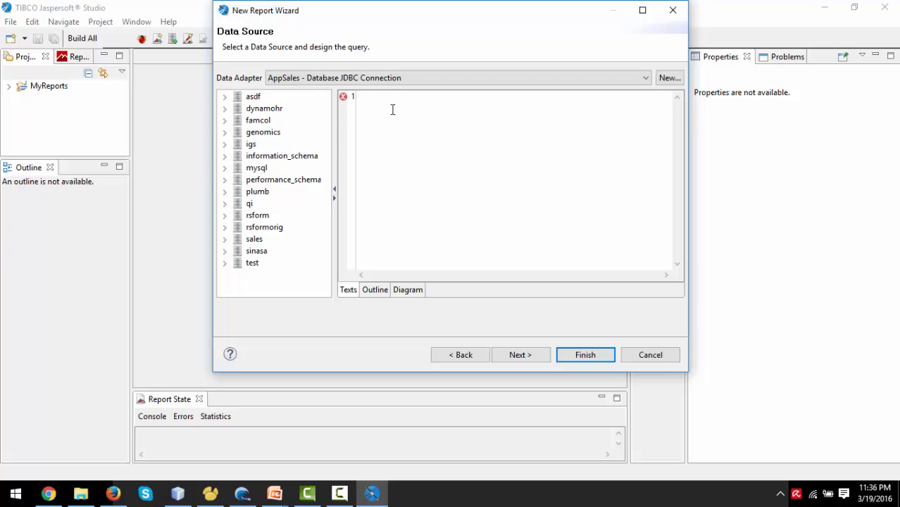
- Switch to Navicat Premium and create a new query on the sales database, showing it in the Query Builder
mouse_move(210, 493)
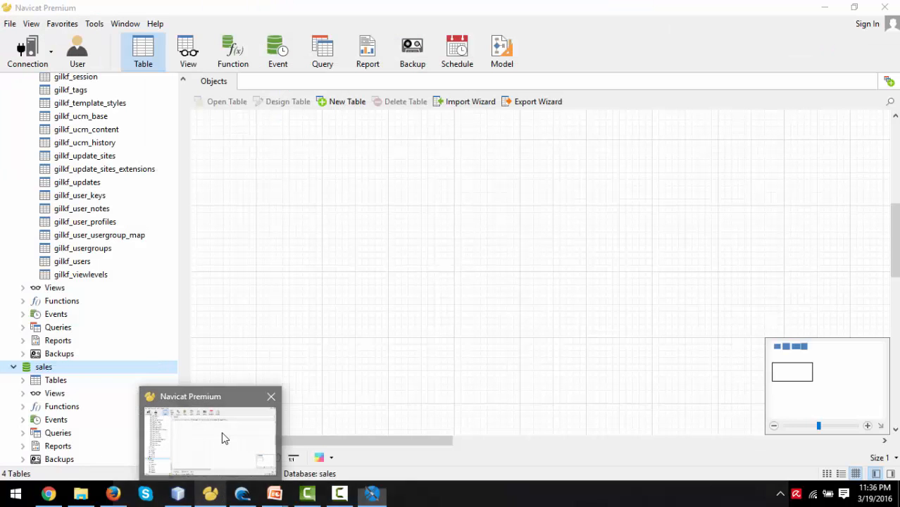
click(223, 441)
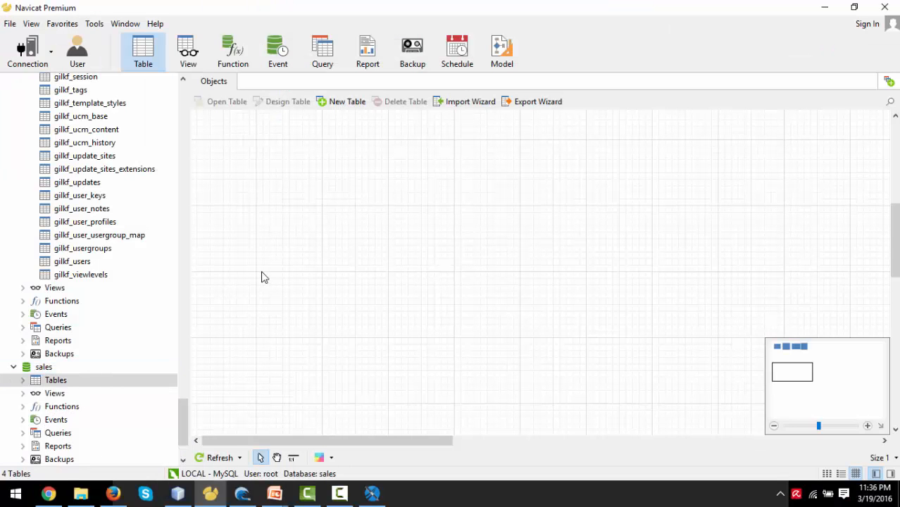
click(38, 433)
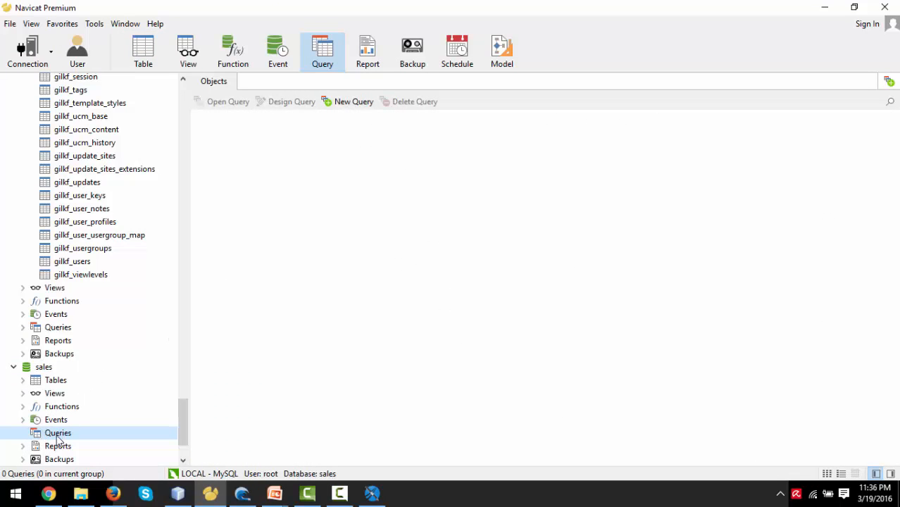
click(50, 366)
click(61, 433)
click(356, 102)
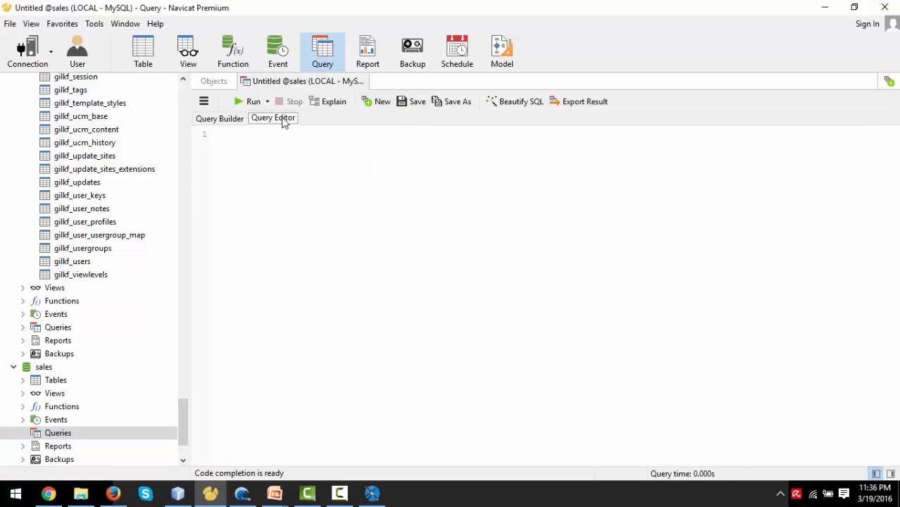
click(222, 121)
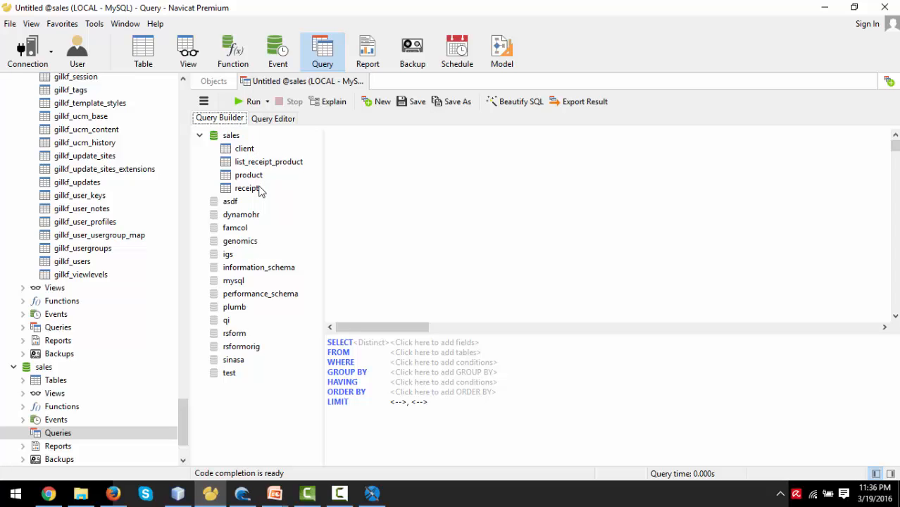
- Add the receipt, list_receipt_product, product and client tables to the query diagram
drag(248, 198, 438, 148)
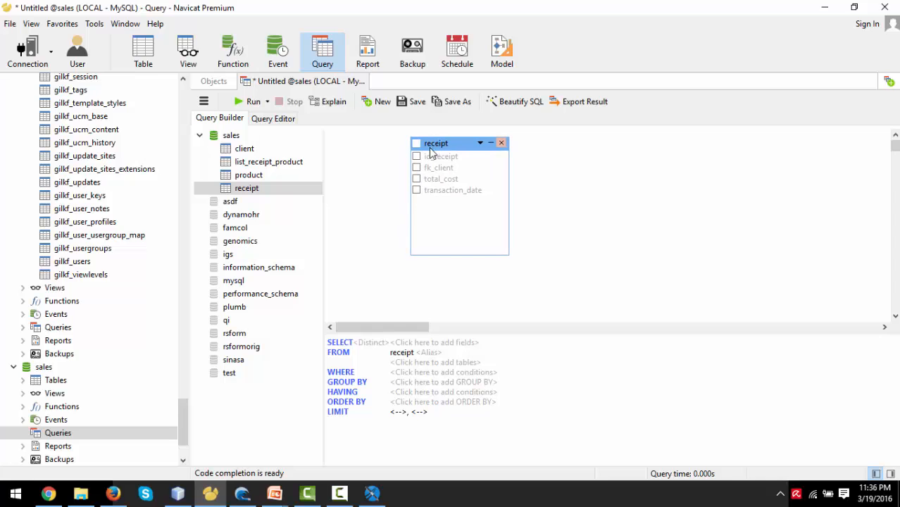
click(259, 166)
drag(243, 168, 564, 166)
drag(448, 151, 396, 152)
drag(603, 172, 525, 147)
drag(248, 175, 659, 155)
drag(230, 156, 754, 187)
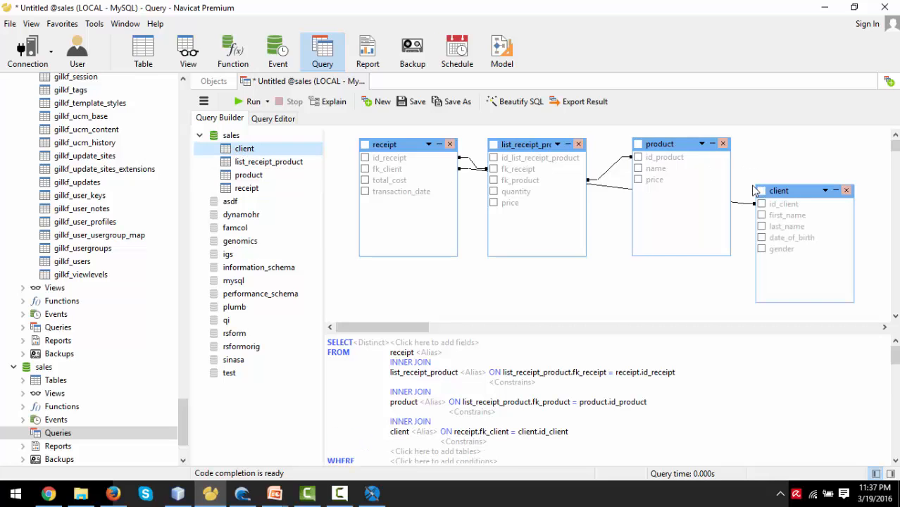
- Arrange the query's tables in one row in the order client, receipt, list_receipt_product, product
drag(655, 195, 370, 190)
drag(415, 145, 481, 153)
drag(545, 147, 615, 163)
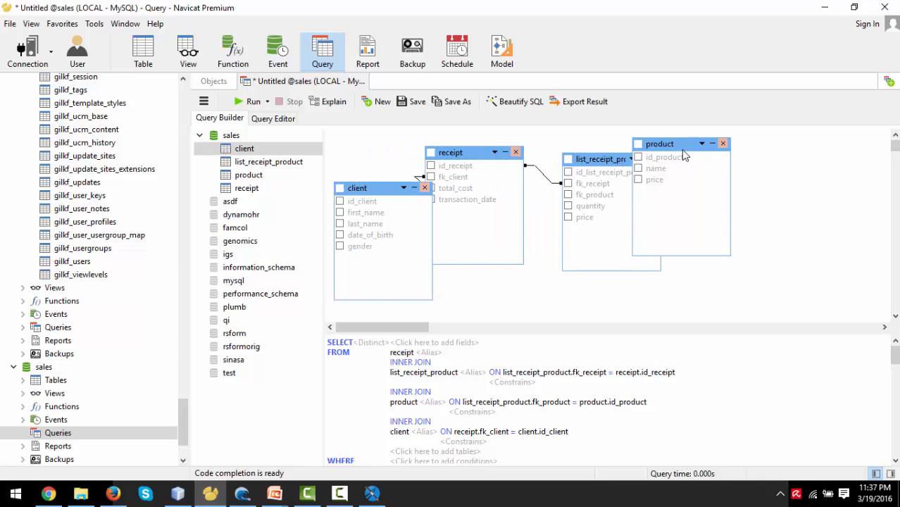
drag(682, 146, 761, 147)
drag(621, 161, 642, 137)
drag(468, 154, 493, 138)
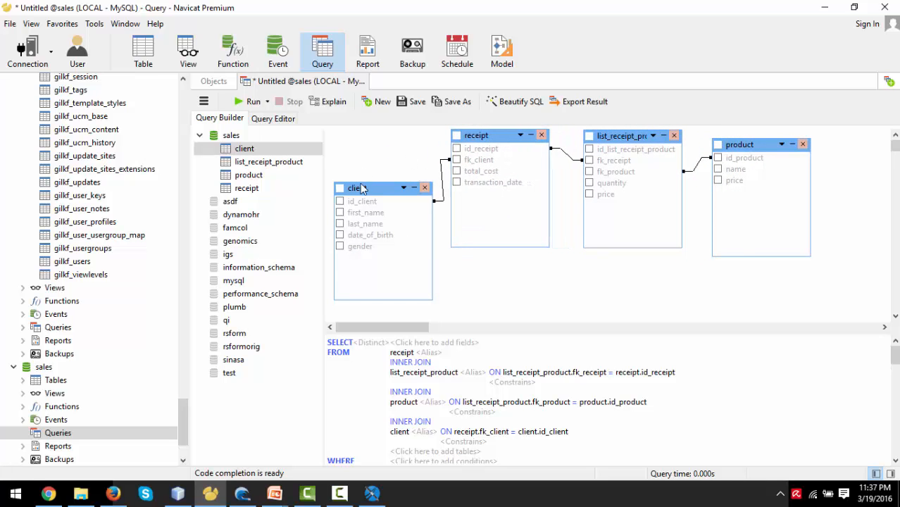
drag(363, 189, 357, 136)
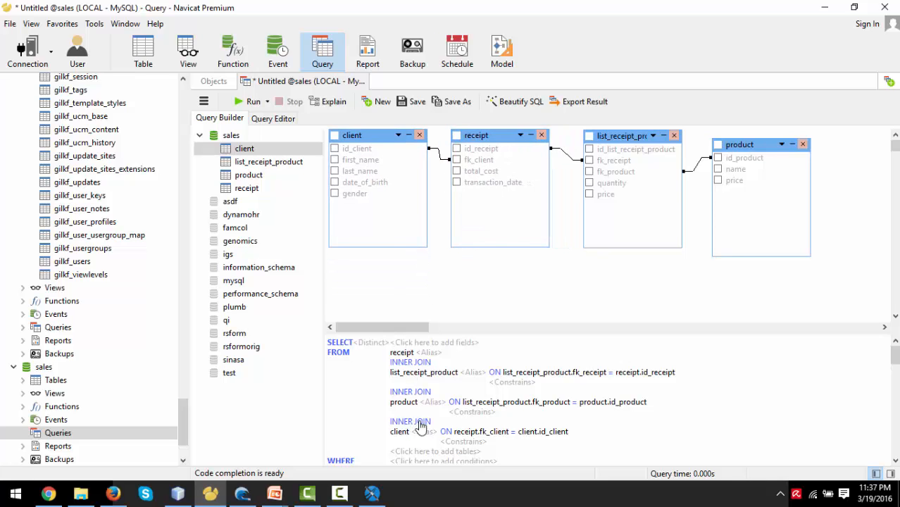
- Output client first_name and last_name, receipt transaction_date and id_receipt, list_receipt_product quantity and price, and product name in the query
click(335, 160)
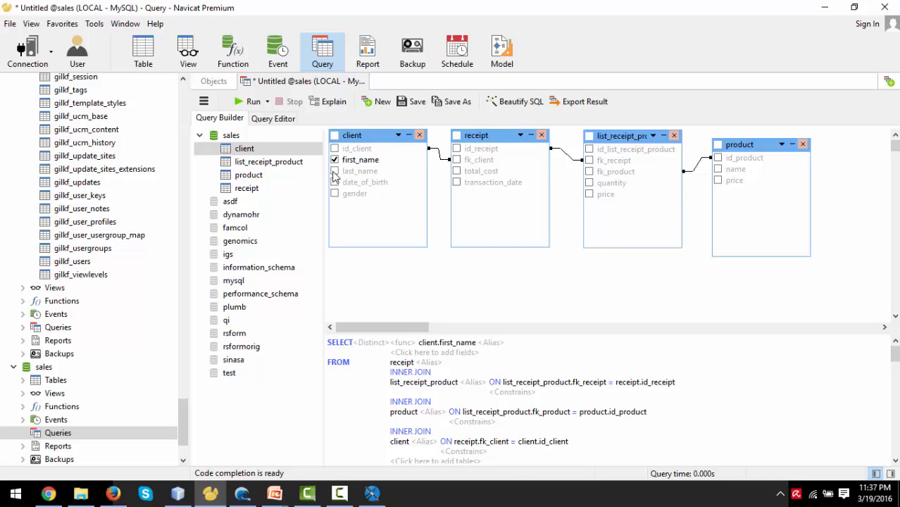
click(334, 172)
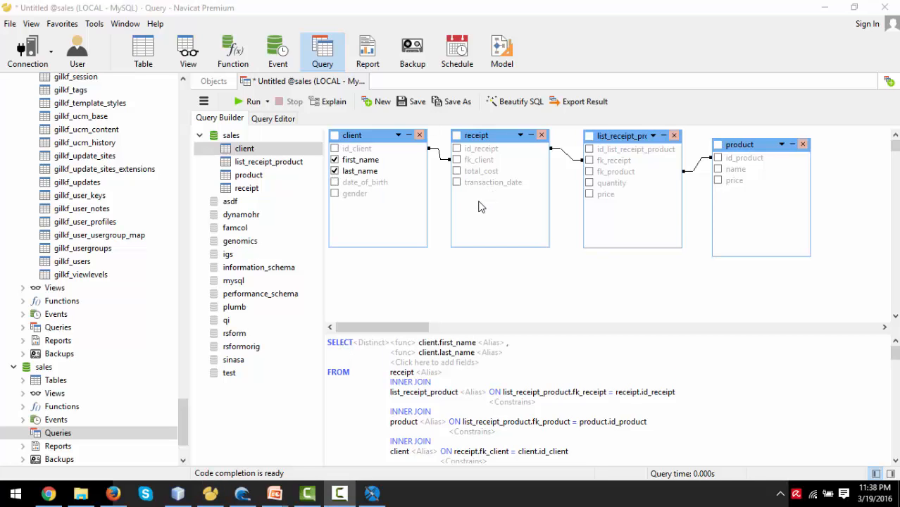
click(457, 183)
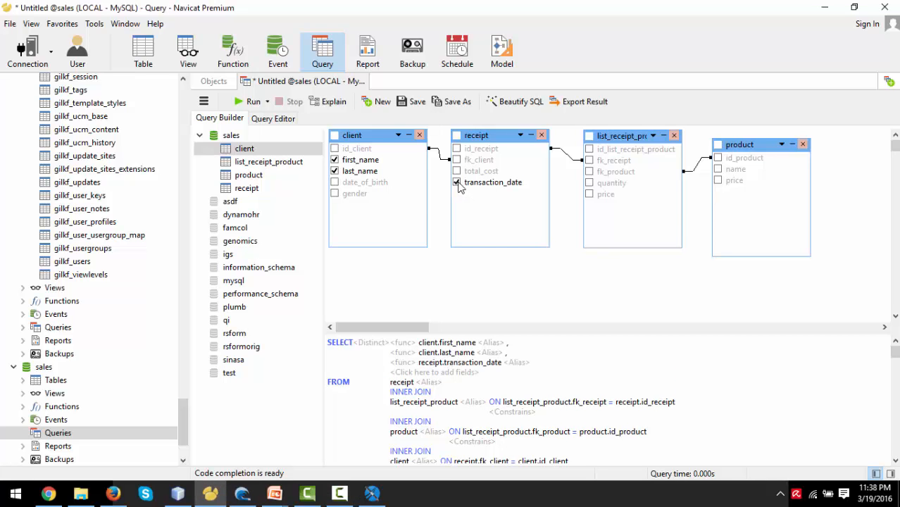
click(456, 150)
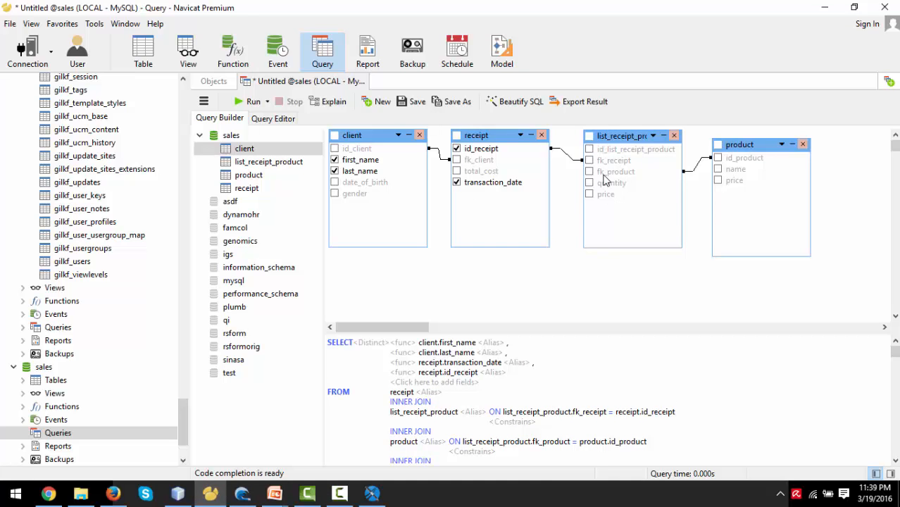
click(589, 183)
click(590, 195)
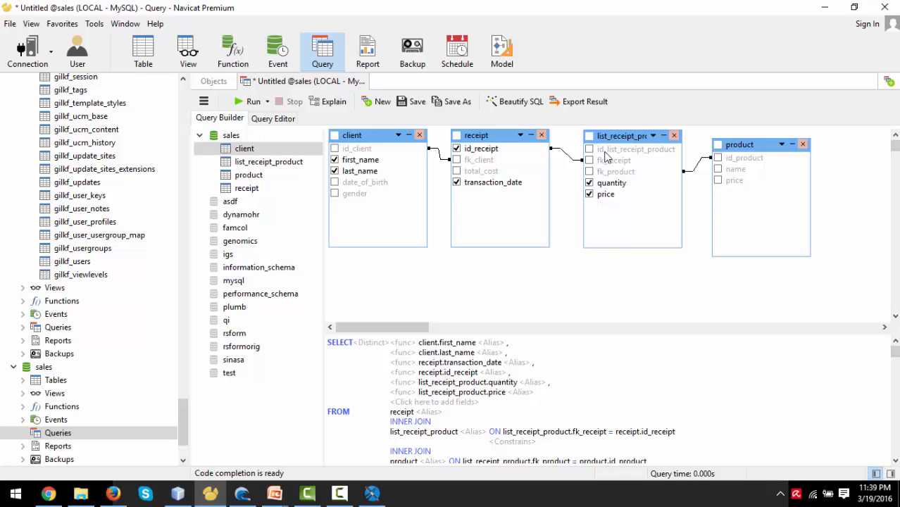
click(718, 169)
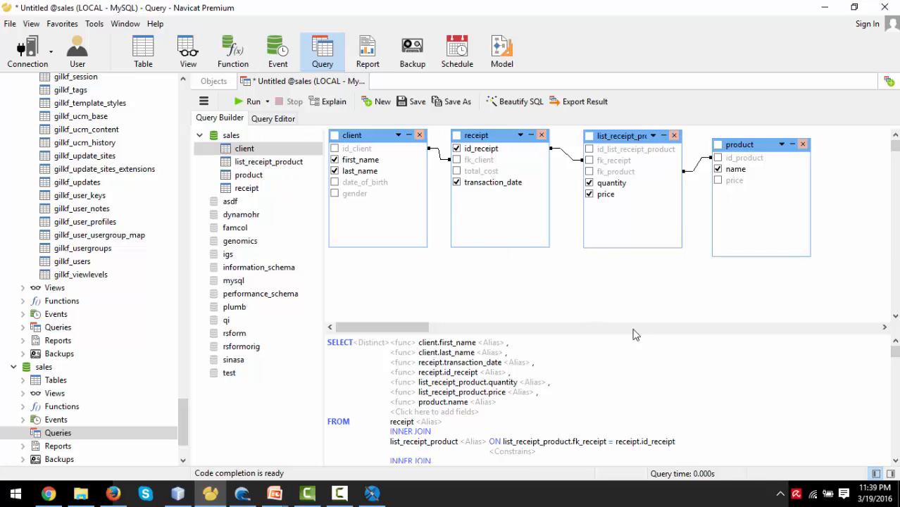
- Add a WHERE condition to the query requiring receipt.id_receipt = 1
drag(893, 352, 896, 459)
click(475, 151)
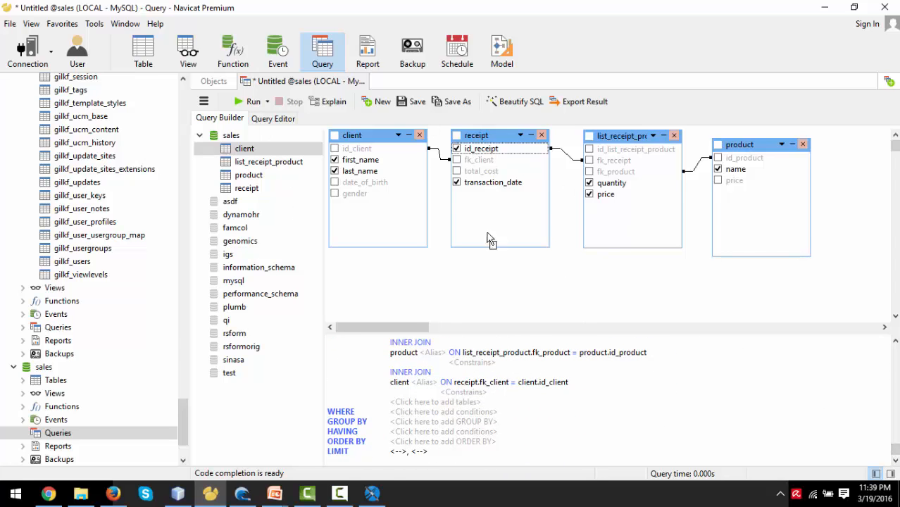
drag(426, 367, 409, 414)
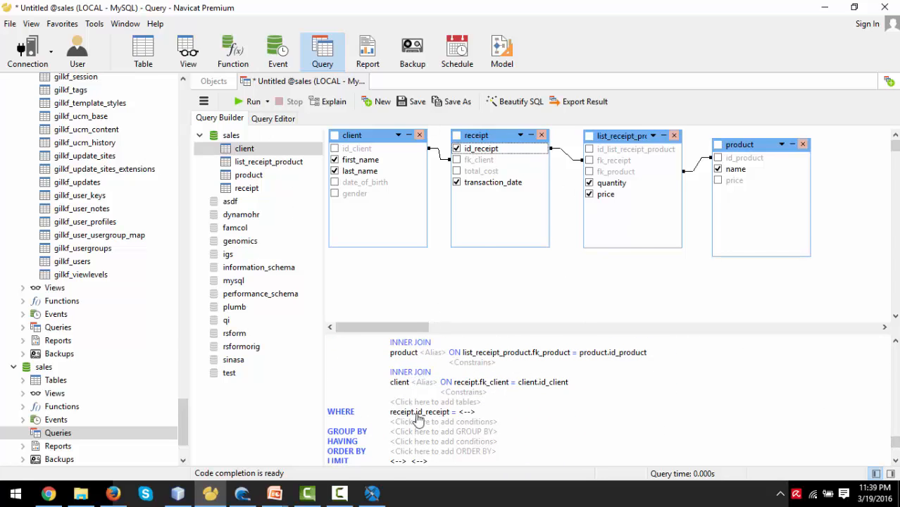
click(467, 413)
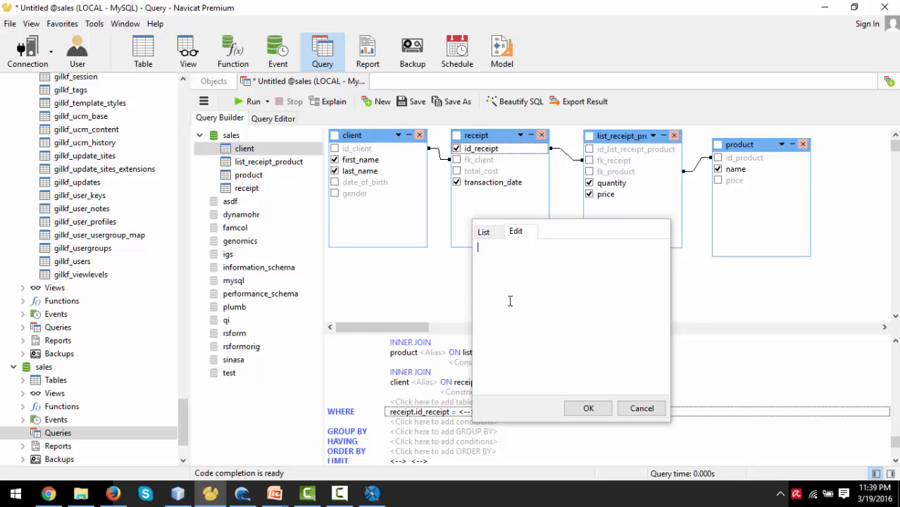
click(588, 408)
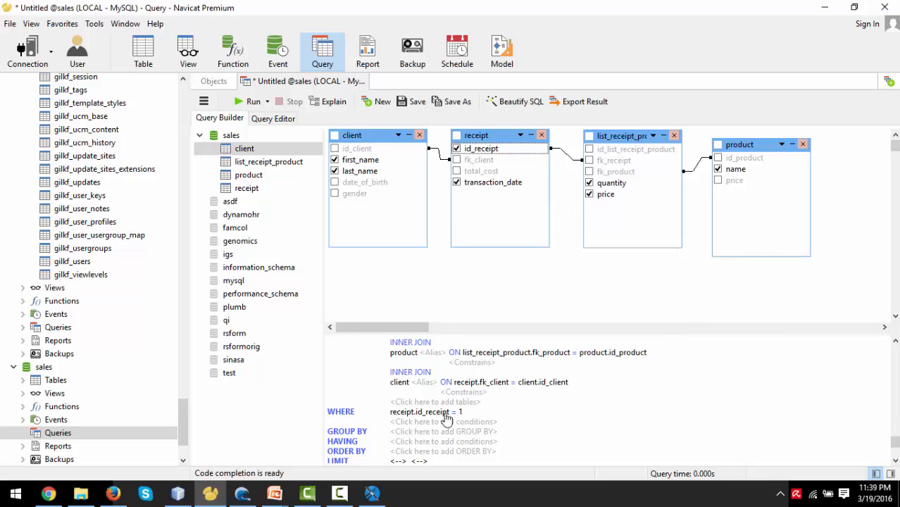
- Show the generated SQL in the Query Editor and run the whole statement
click(262, 119)
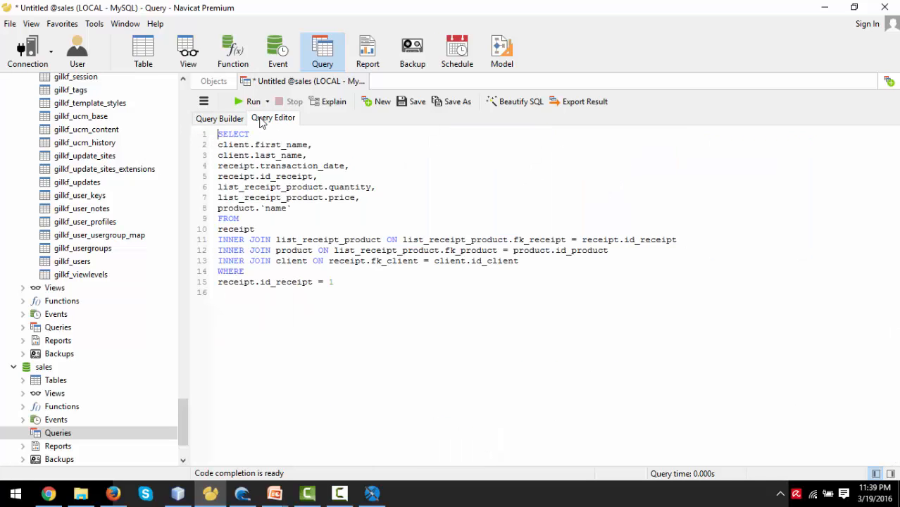
key(ctrl+a)
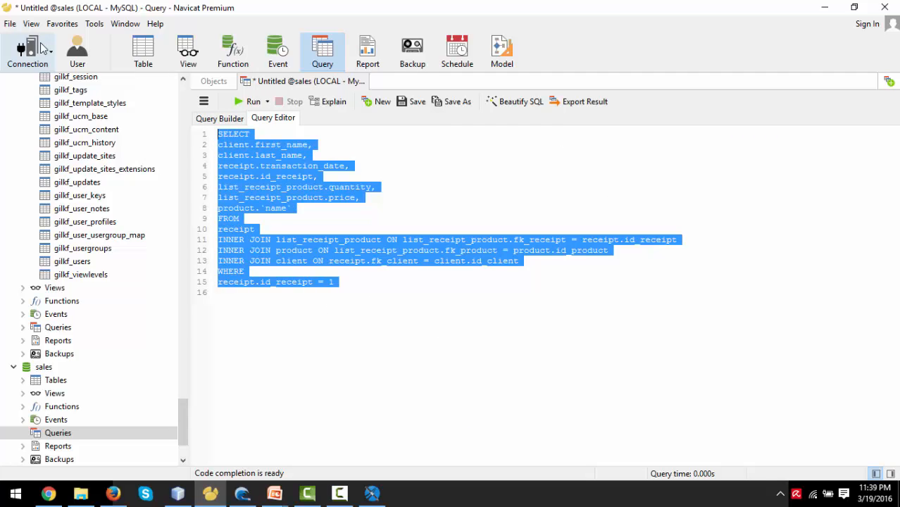
click(249, 104)
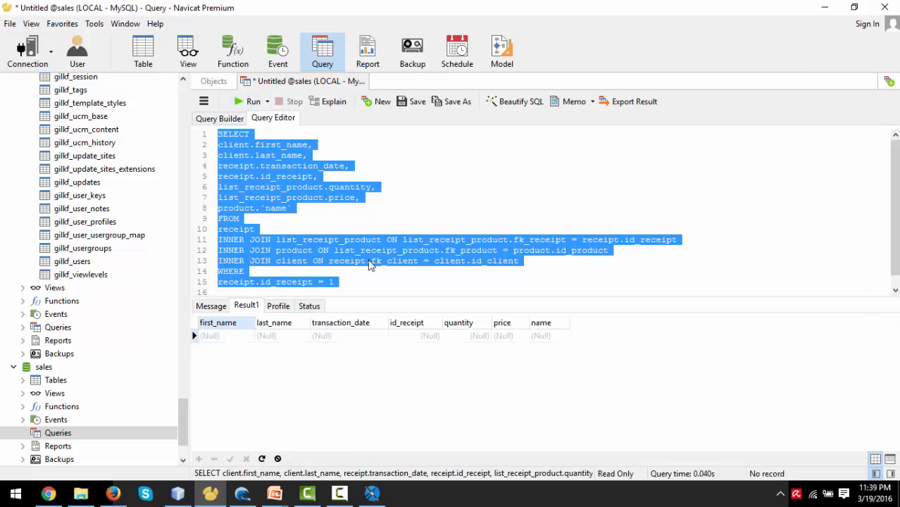
click(348, 281)
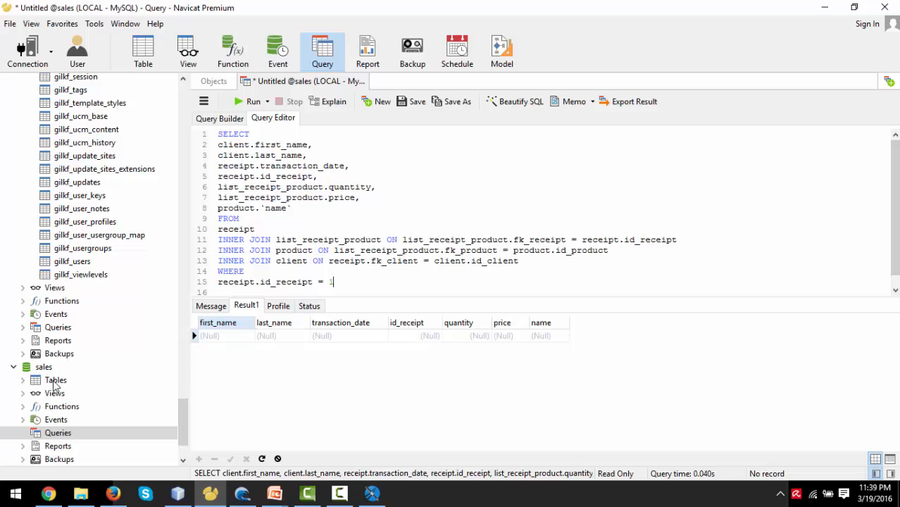
- Examine the receipt and list_receipt_product tables for receipt IDs that have product lines, and return to the query
click(23, 380)
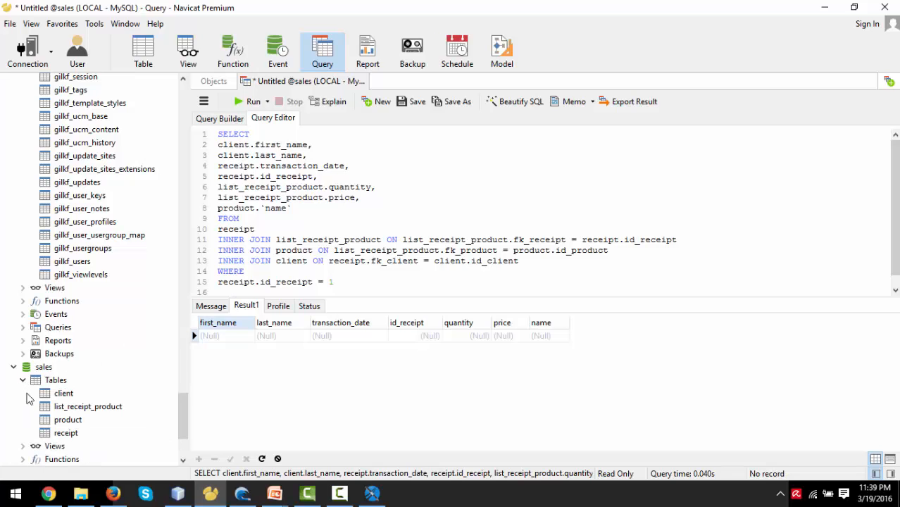
double_click(63, 433)
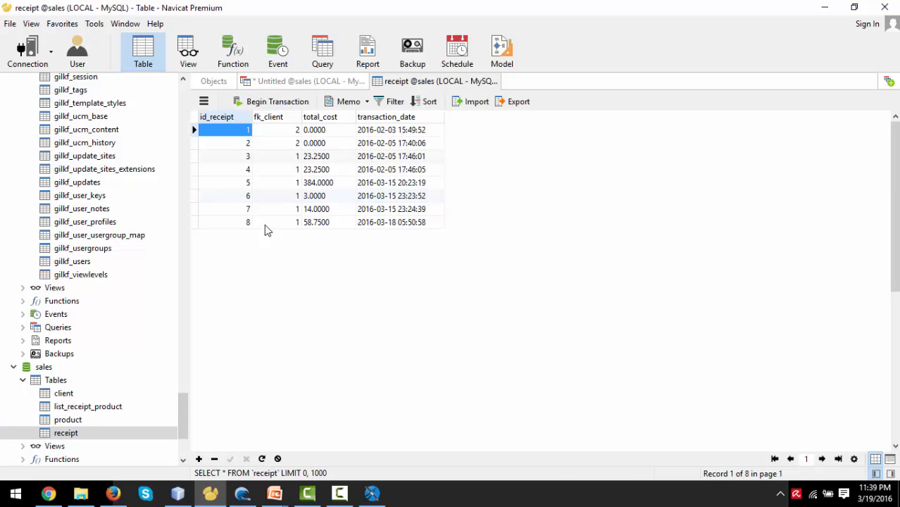
click(302, 83)
scroll(358, 191, down, 1)
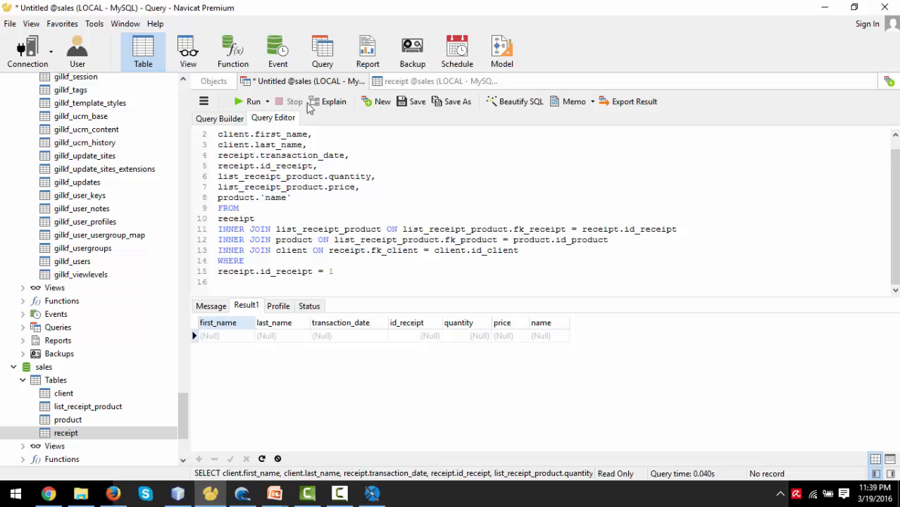
click(398, 83)
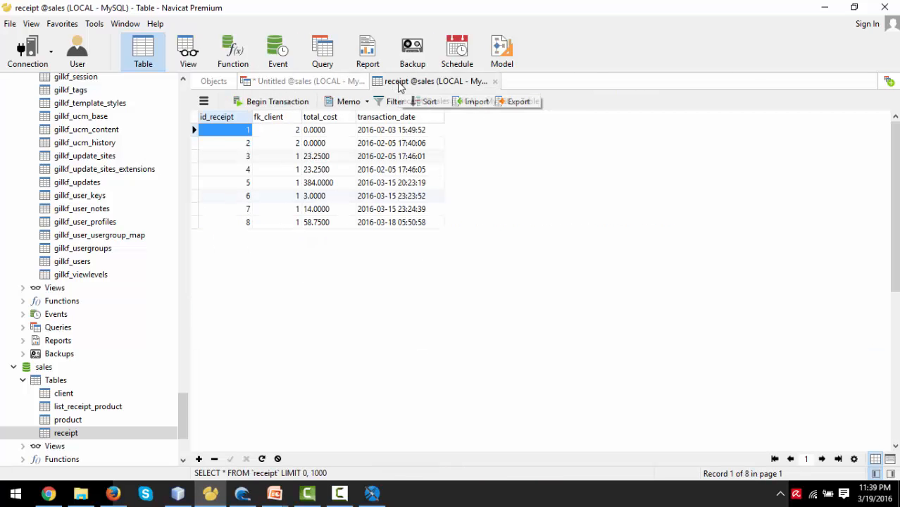
click(217, 83)
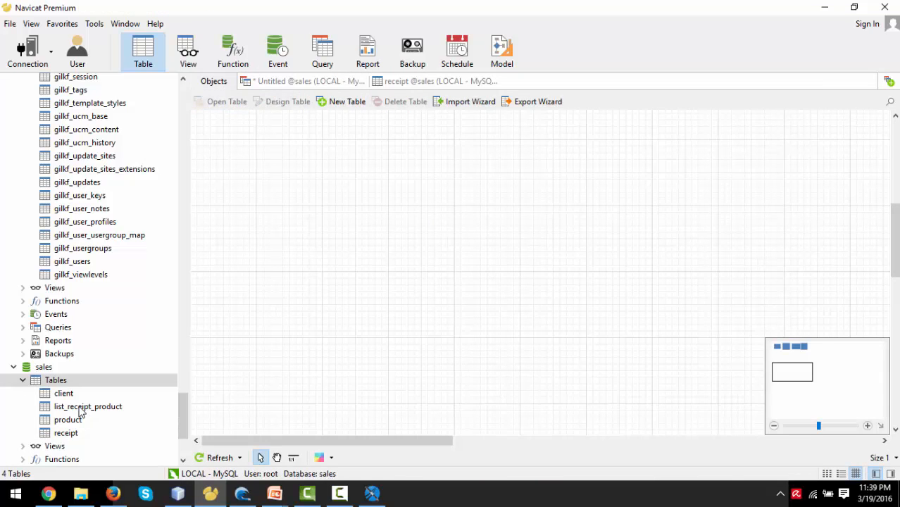
double_click(79, 407)
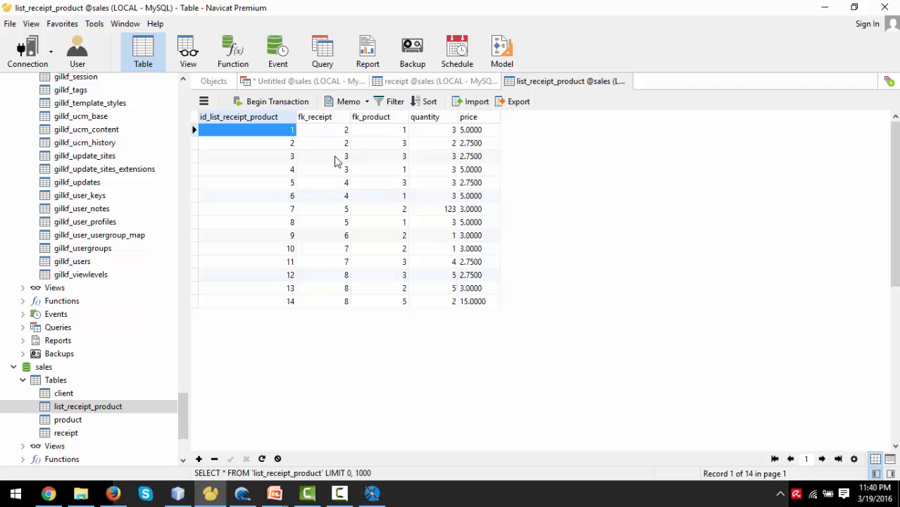
click(426, 81)
click(317, 83)
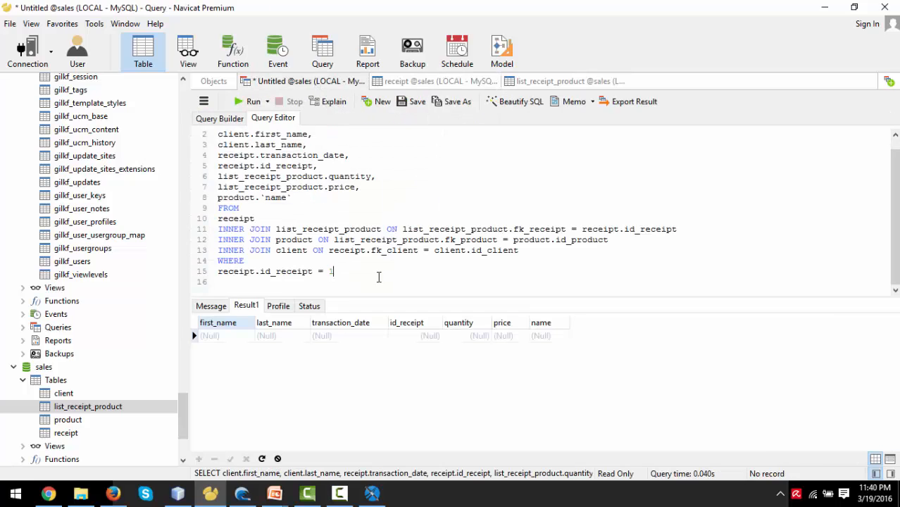
- Change the WHERE condition to receipt.id_receipt = 2 and run the query again
double_click(238, 231)
double_click(238, 240)
double_click(240, 249)
double_click(240, 232)
click(240, 232)
double_click(241, 232)
click(350, 271)
click(242, 101)
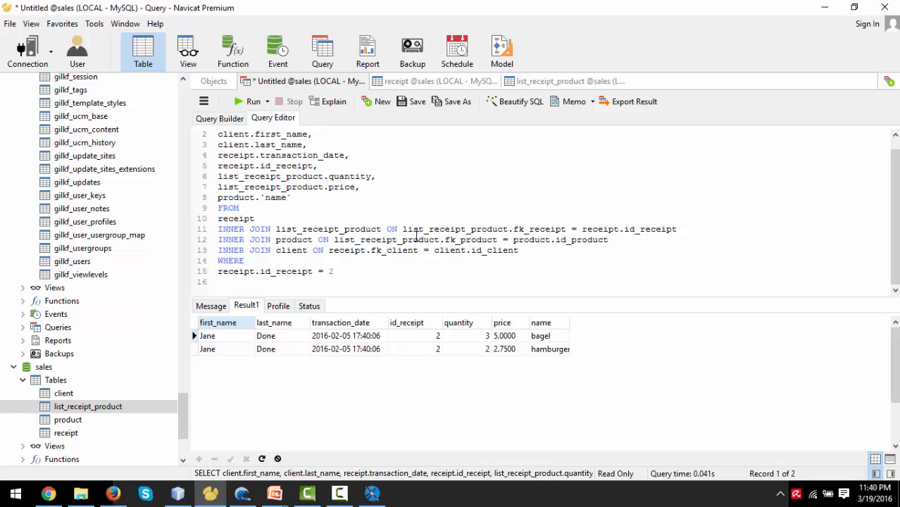
- Widen the name column of the query result and review the columns from last_name through name
drag(570, 323, 617, 323)
click(350, 276)
click(273, 324)
click(348, 324)
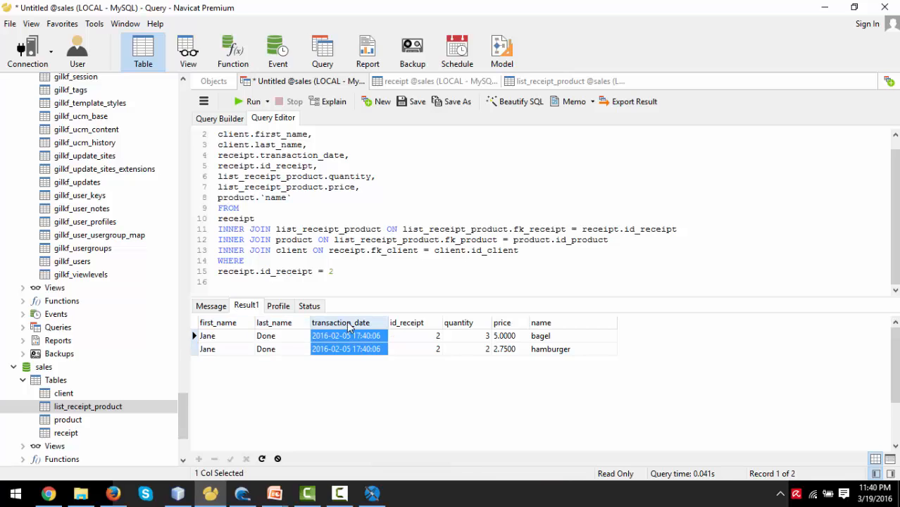
click(419, 324)
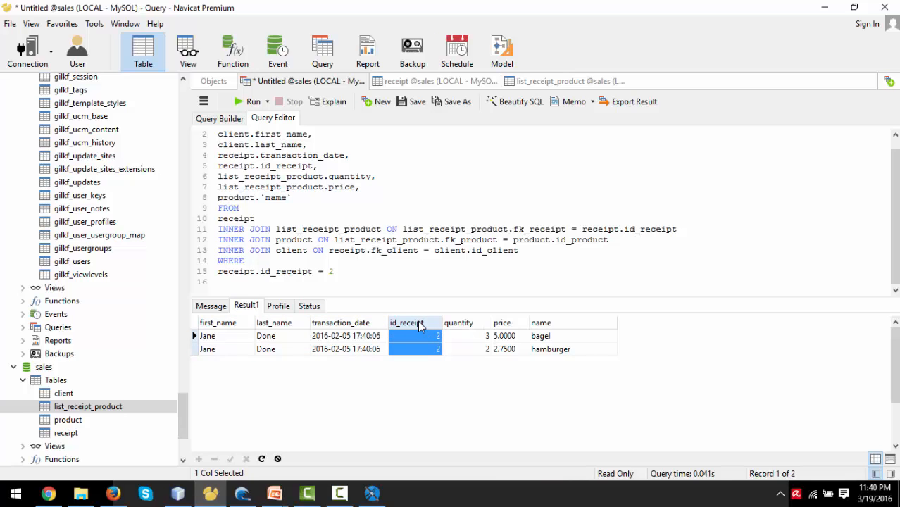
click(472, 323)
click(505, 324)
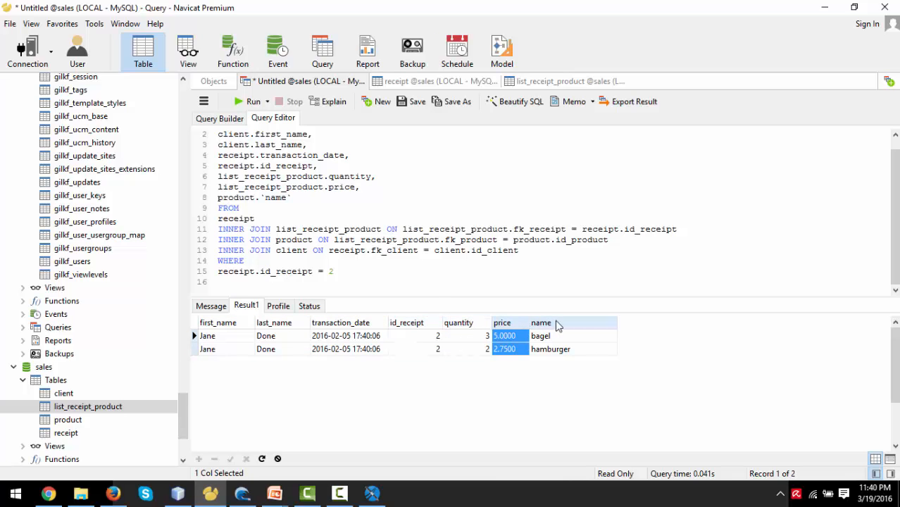
click(558, 324)
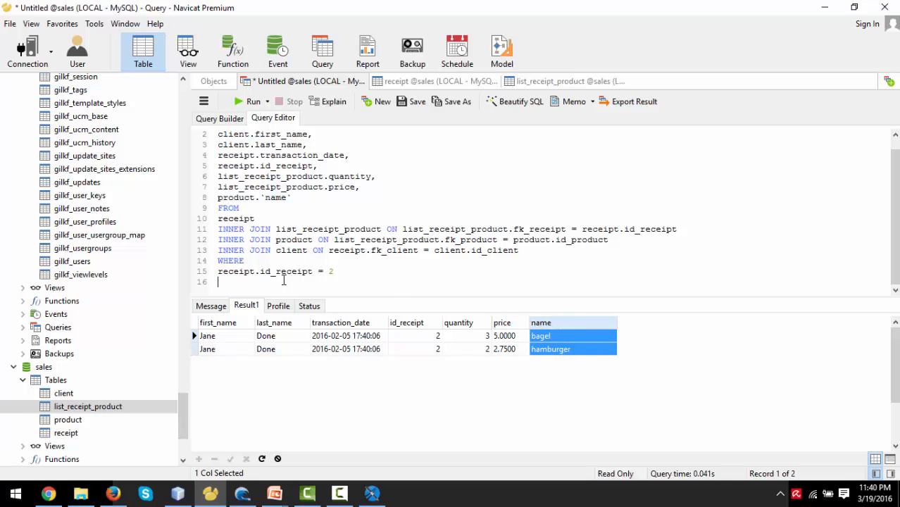
- Copy the complete SQL query and paste it into the report wizard's query text in Jaspersoft Studio
drag(283, 280, 214, 130)
right_click(275, 175)
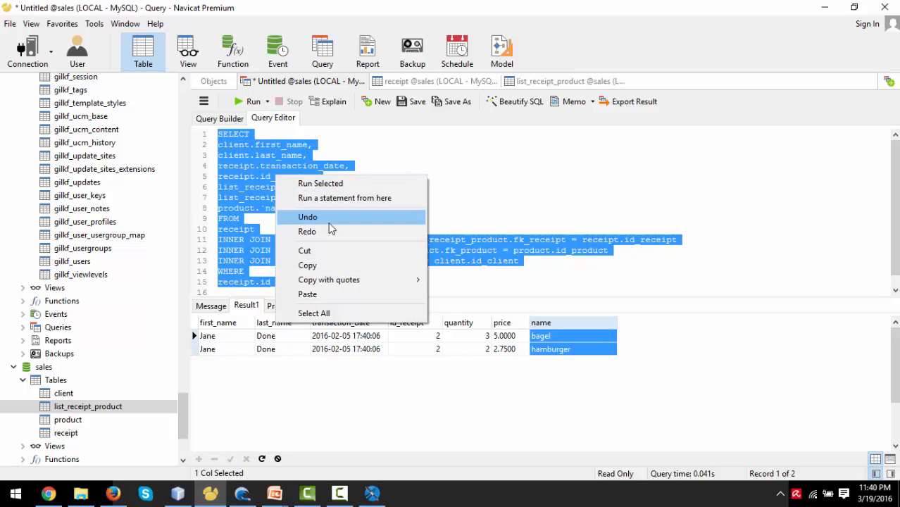
click(338, 265)
click(372, 493)
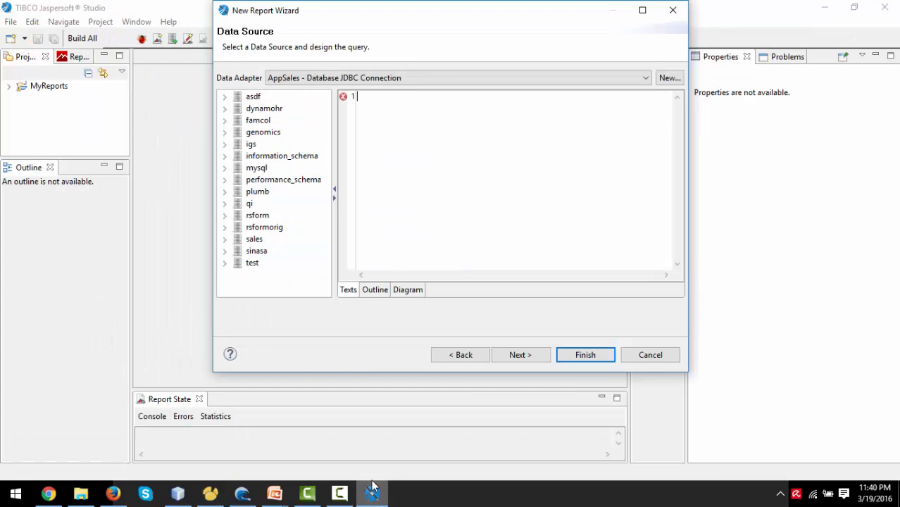
right_click(405, 123)
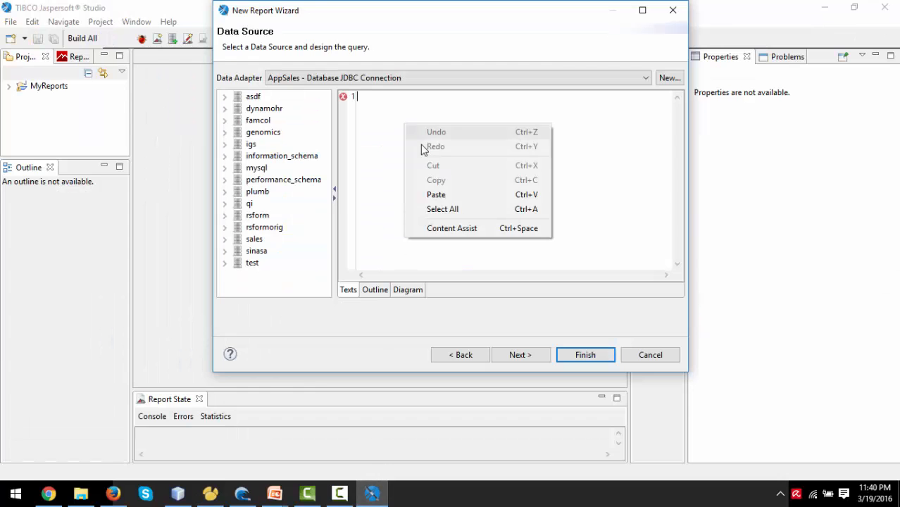
click(442, 199)
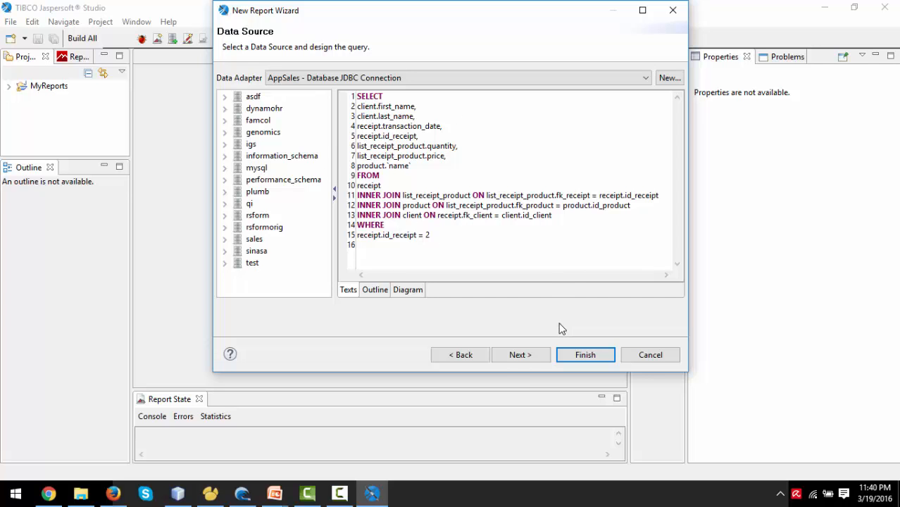
- Include all dataset fields in the report, leave it ungrouped, and finish the New Report Wizard
click(532, 358)
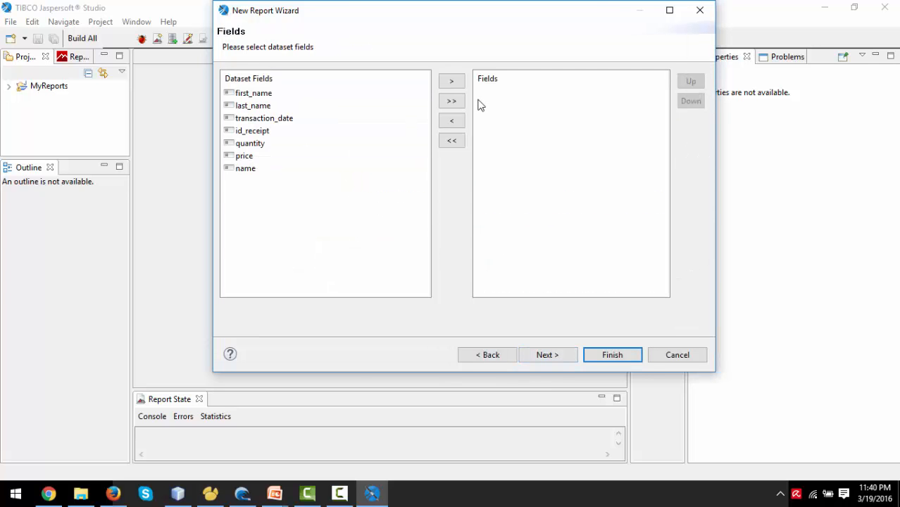
click(453, 101)
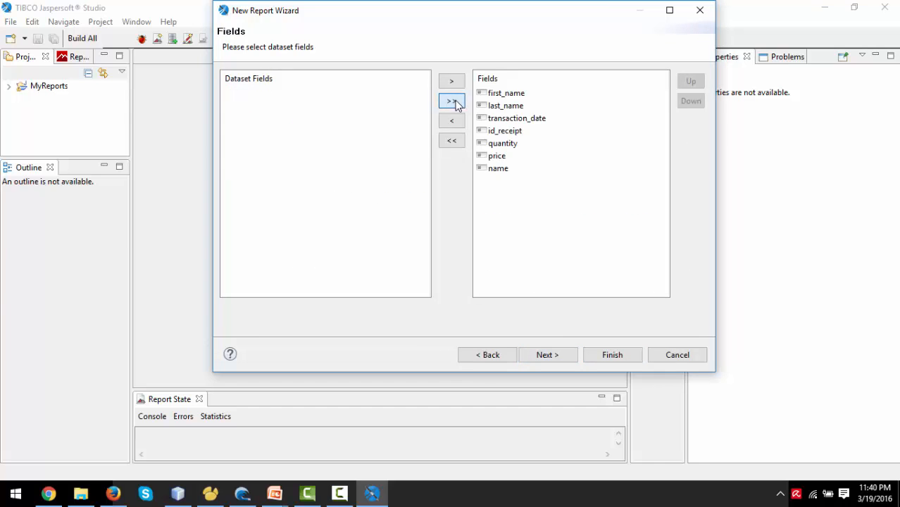
click(538, 355)
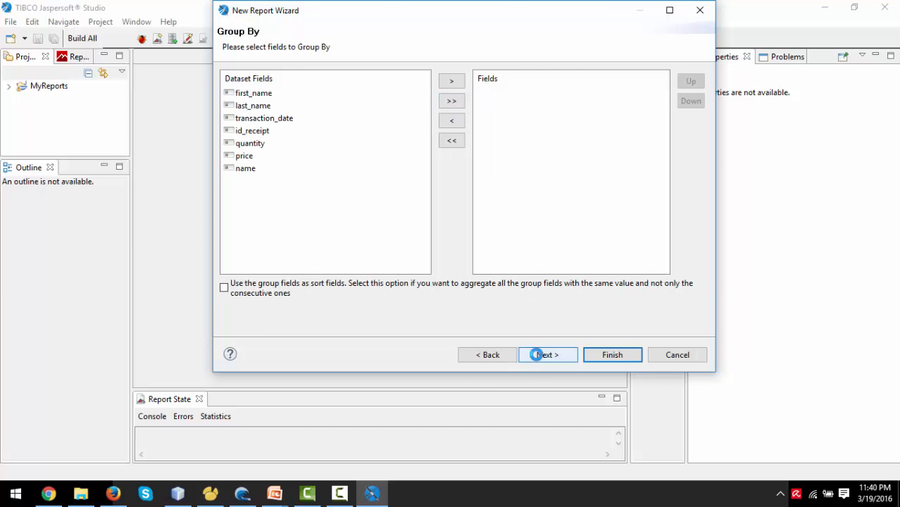
click(543, 354)
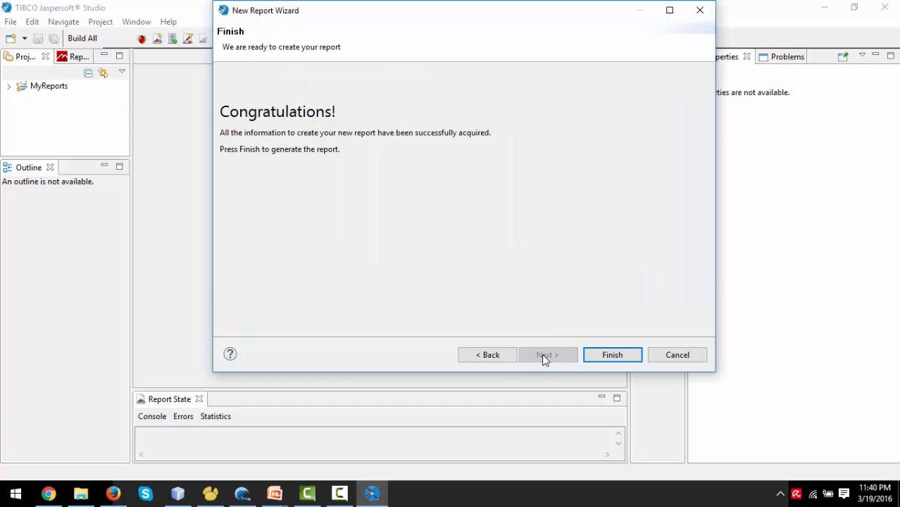
click(610, 356)
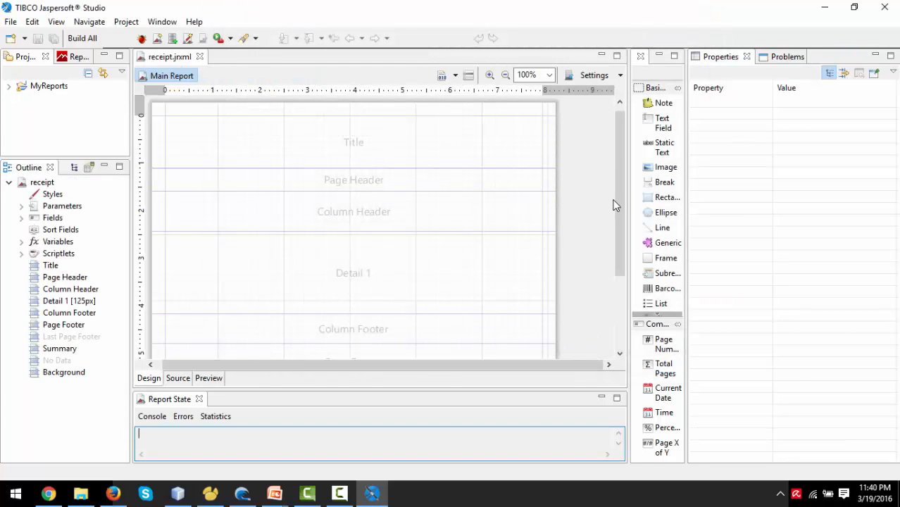
- Create a new report parameter in the outline and name it idReceipt
drag(617, 202, 612, 156)
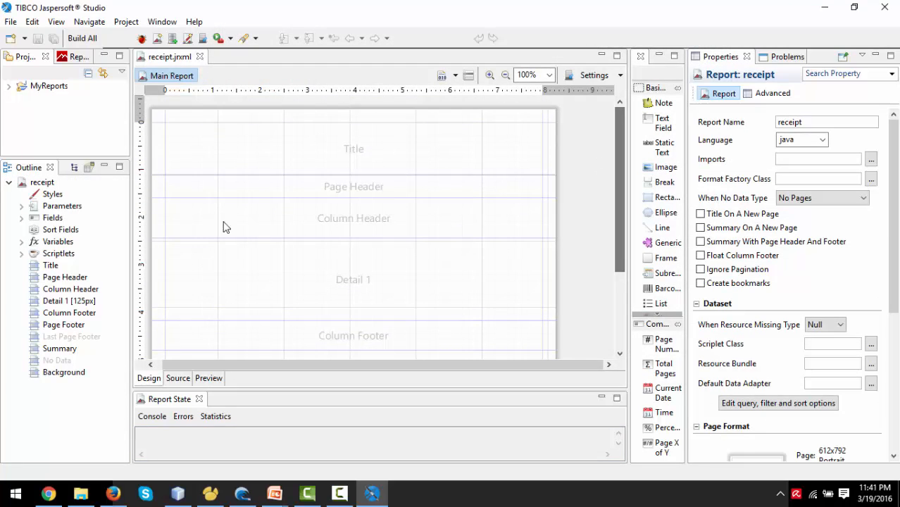
drag(58, 155, 58, 106)
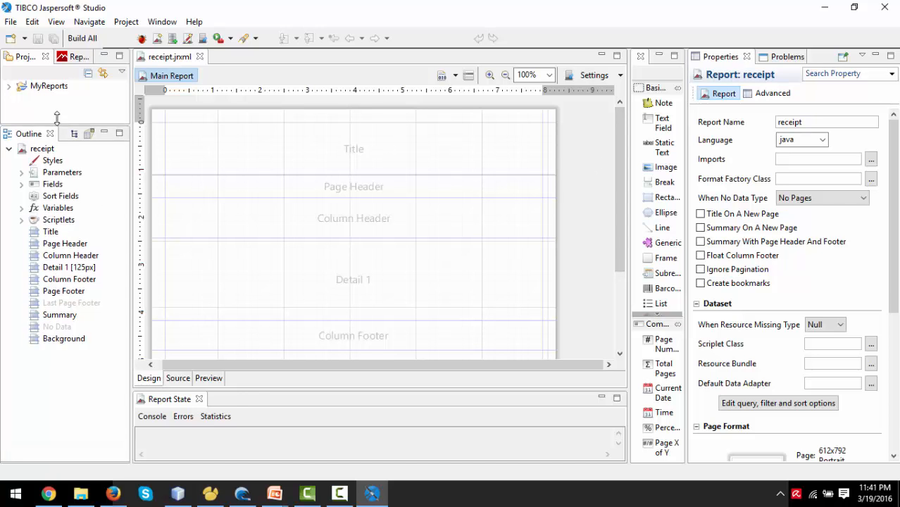
click(24, 157)
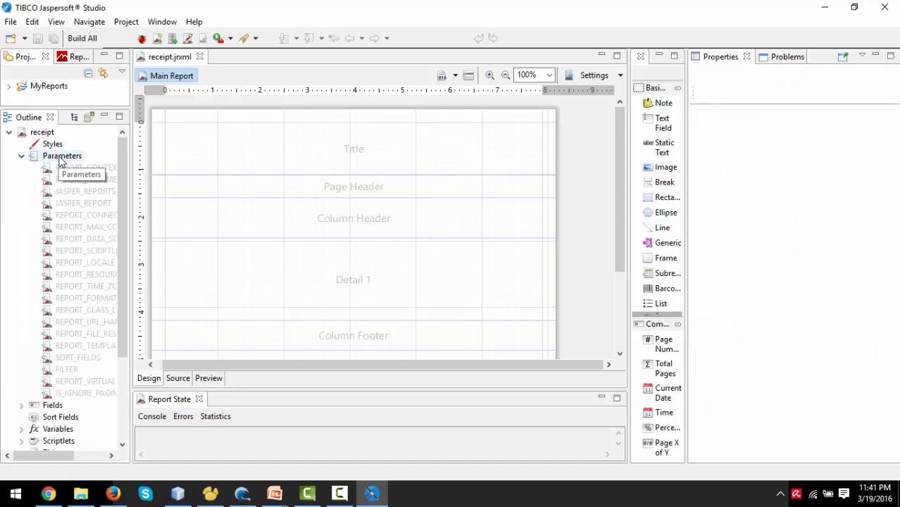
right_click(47, 160)
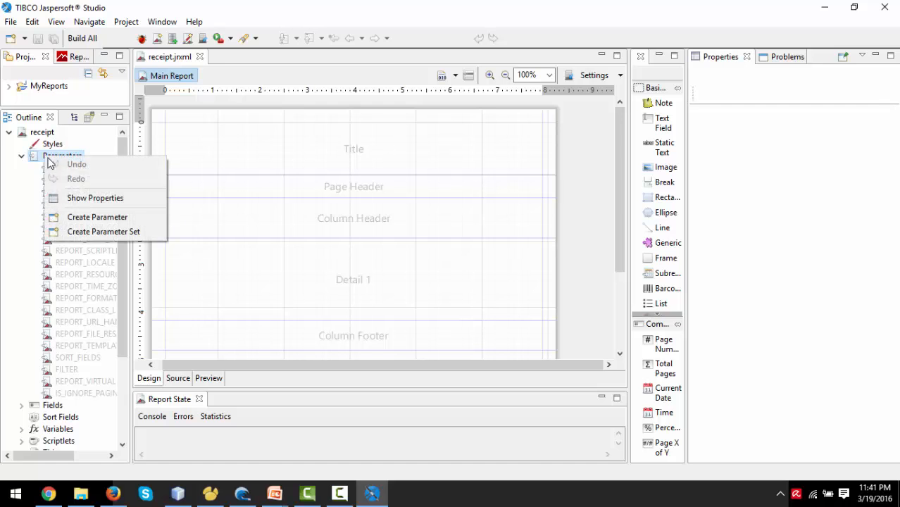
click(90, 219)
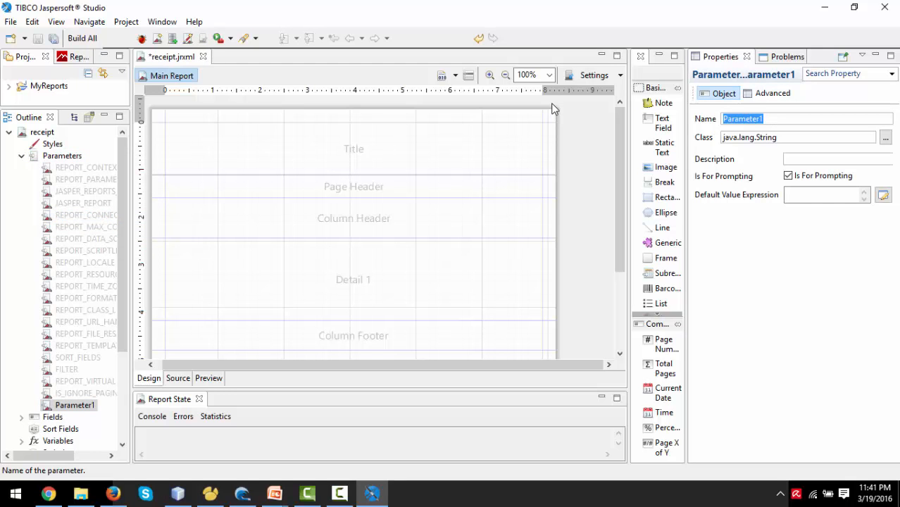
text(idReport)
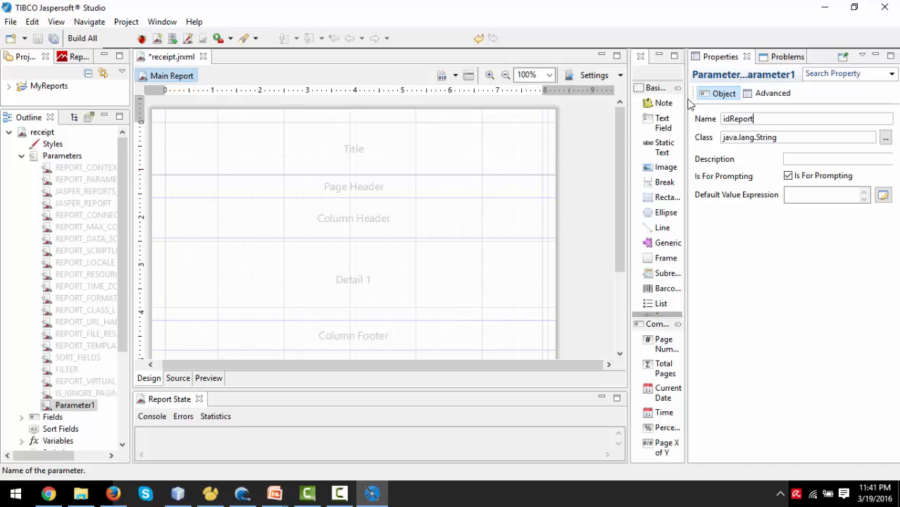
drag(740, 119, 803, 134)
text(ecei)
- Set the idReceipt parameter's class to java.lang.Integer
click(885, 138)
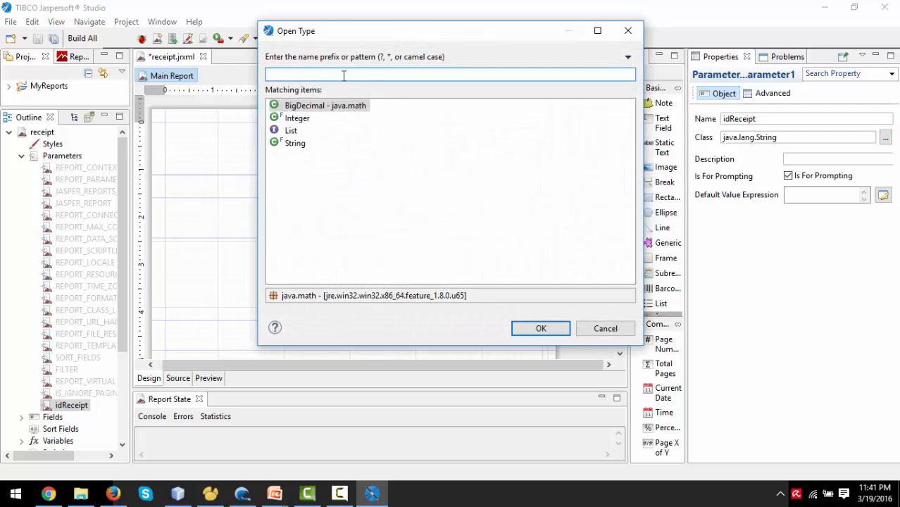
click(307, 120)
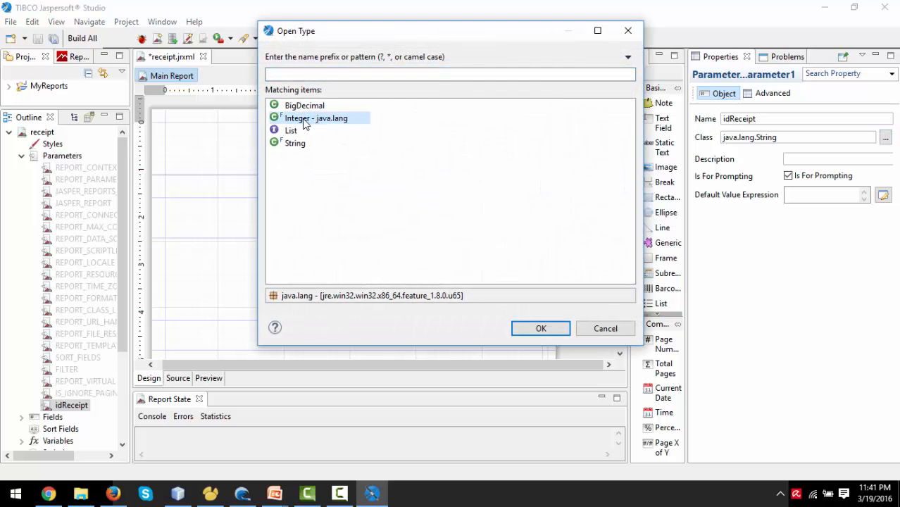
double_click(305, 121)
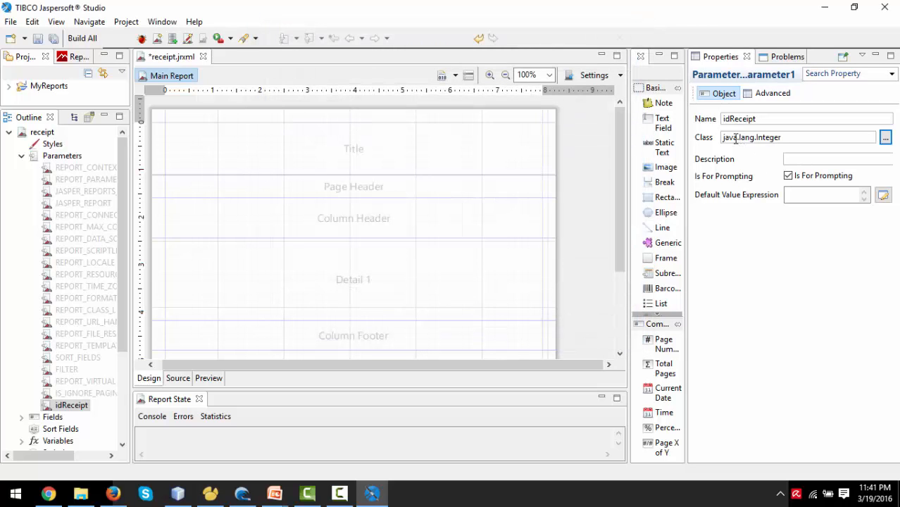
drag(789, 139, 640, 141)
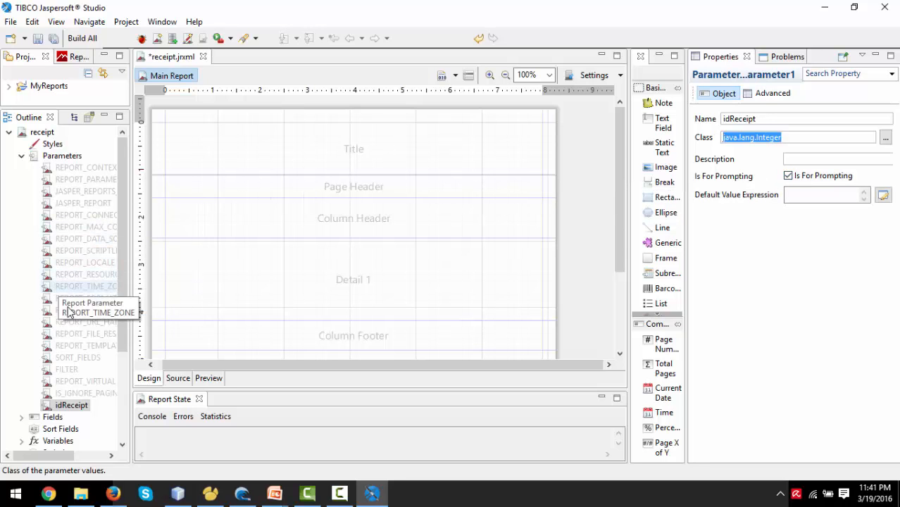
click(580, 179)
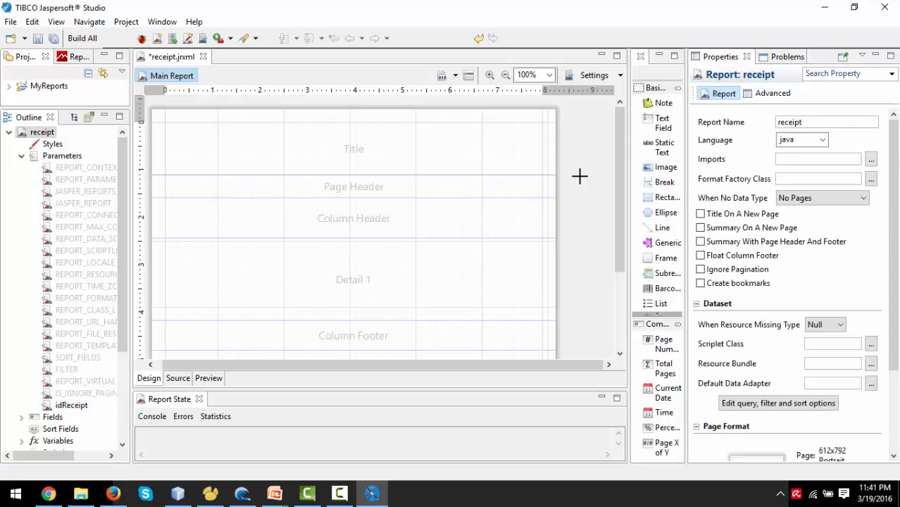
- Complete the report query's WHERE condition with the idReceipt parameter, giving receipt.id_receipt = $P{idReceipt}, and accept the query
click(468, 76)
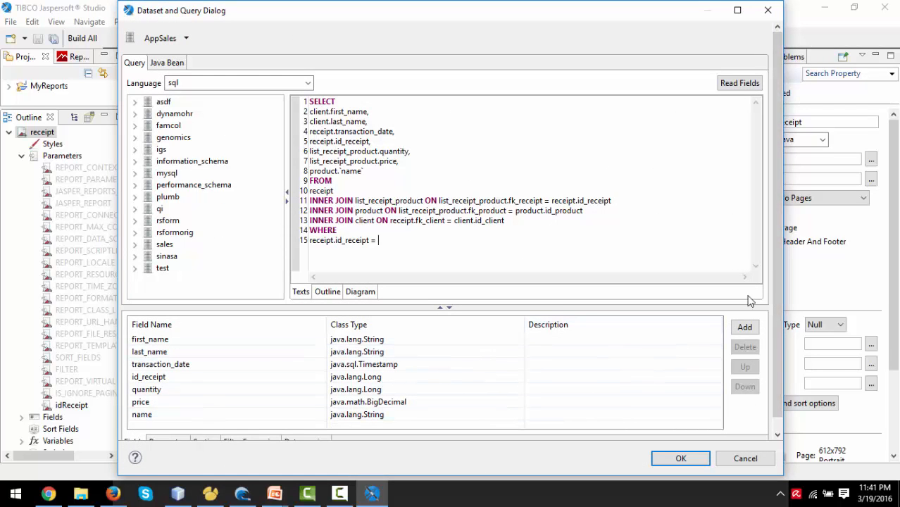
scroll(778, 211, down, 1)
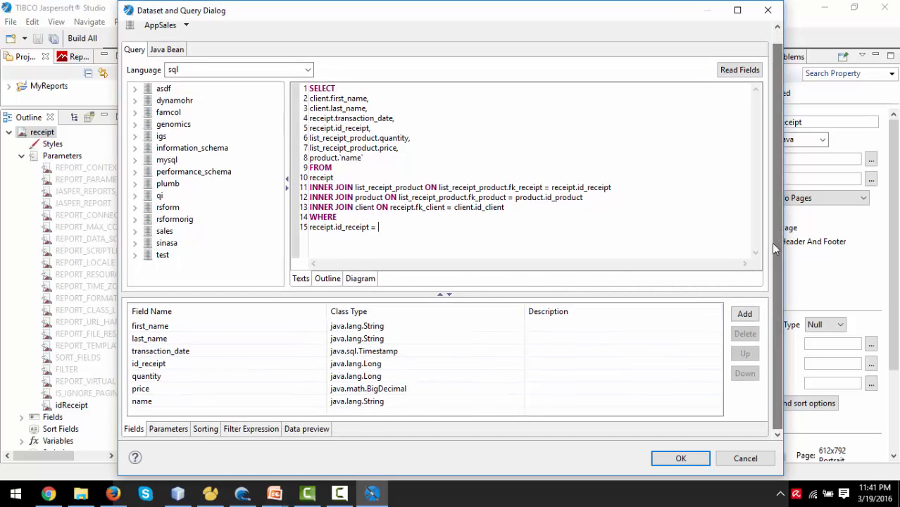
click(169, 429)
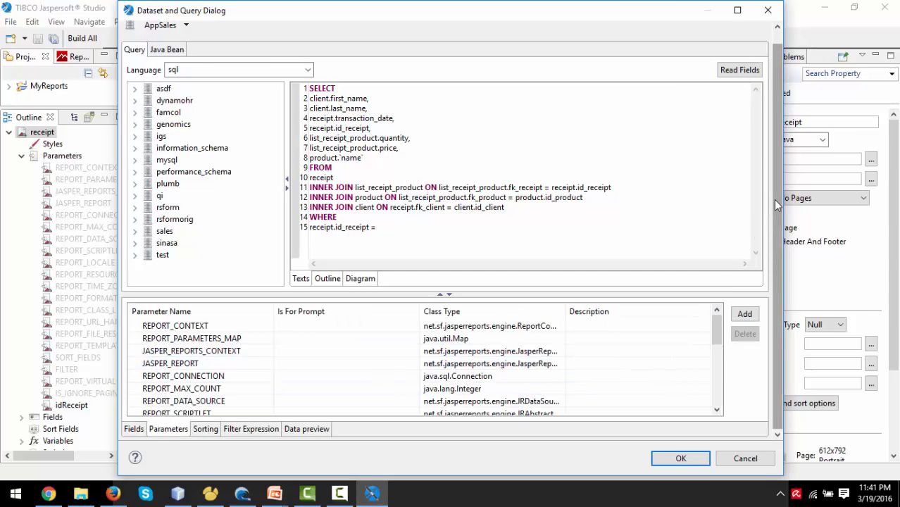
drag(717, 325, 717, 396)
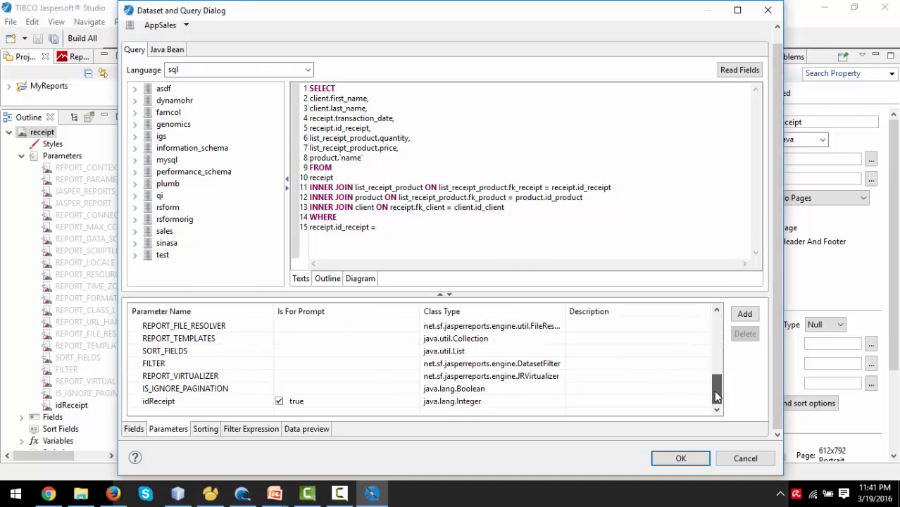
drag(160, 402, 392, 240)
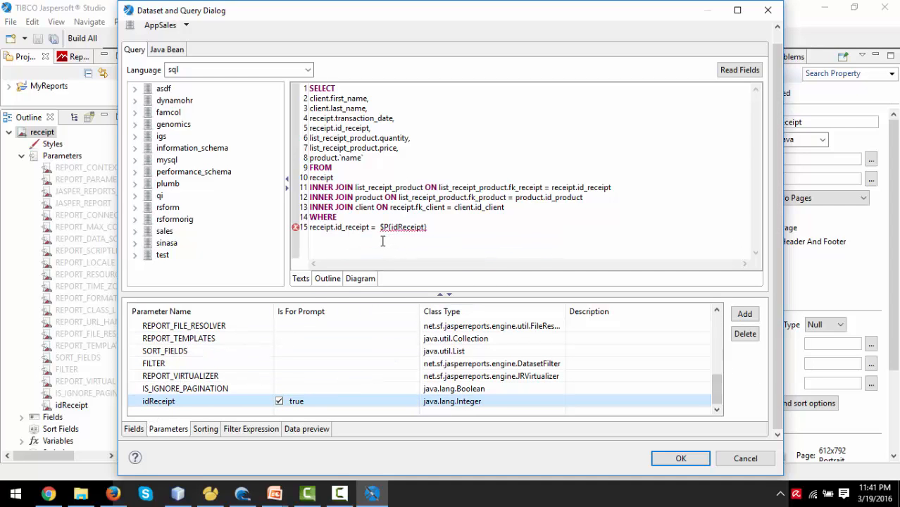
click(447, 226)
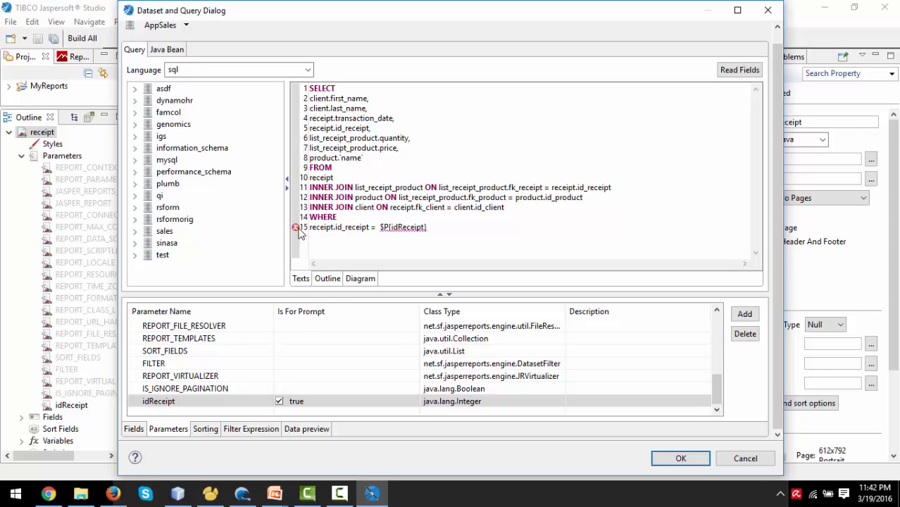
mouse_move(297, 233)
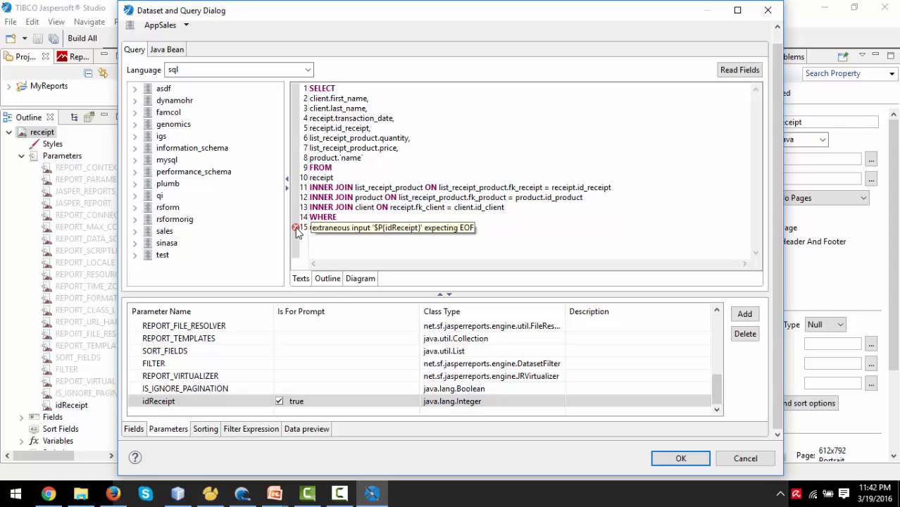
click(681, 458)
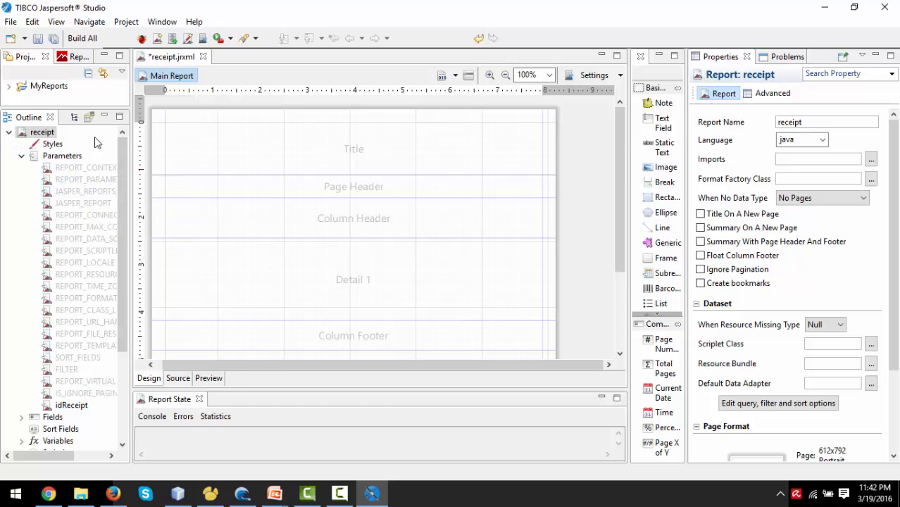
- Place a static text element in the Title band with the text "Sales Receipt"
click(658, 147)
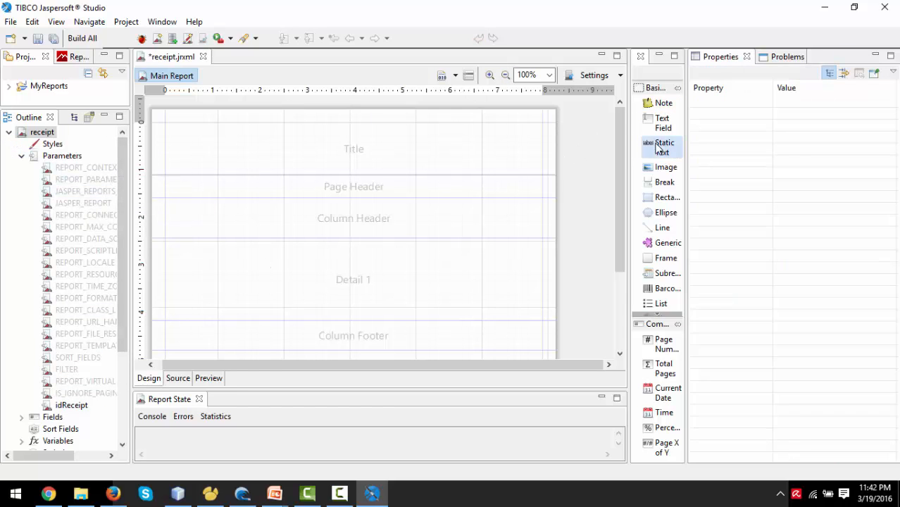
drag(659, 147, 325, 153)
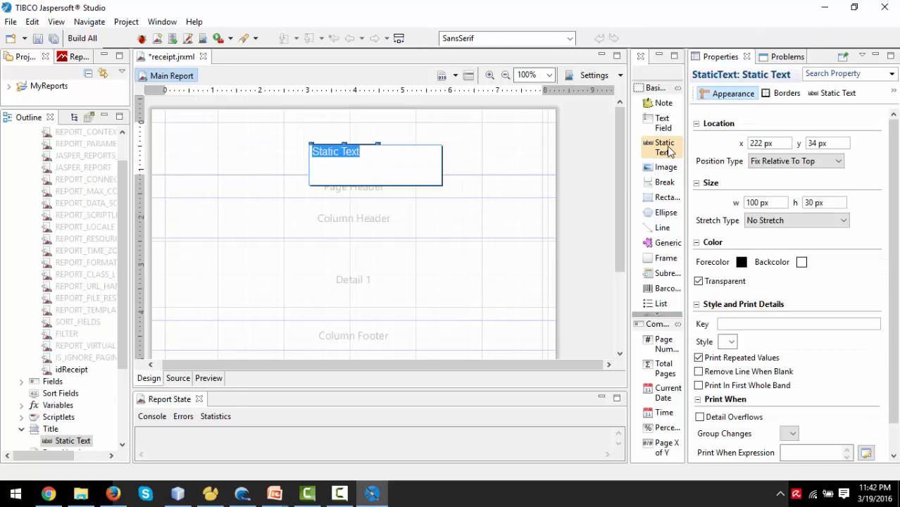
text(Sales Receipt)
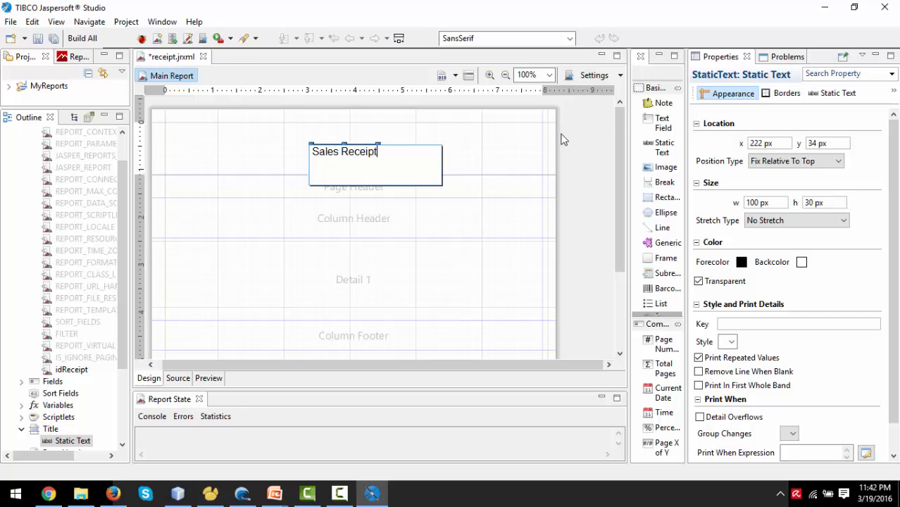
- Widen the Sales Receipt text to about 258 px and move it to about x 180, y 10 px in the Title band
click(336, 145)
drag(378, 155, 485, 154)
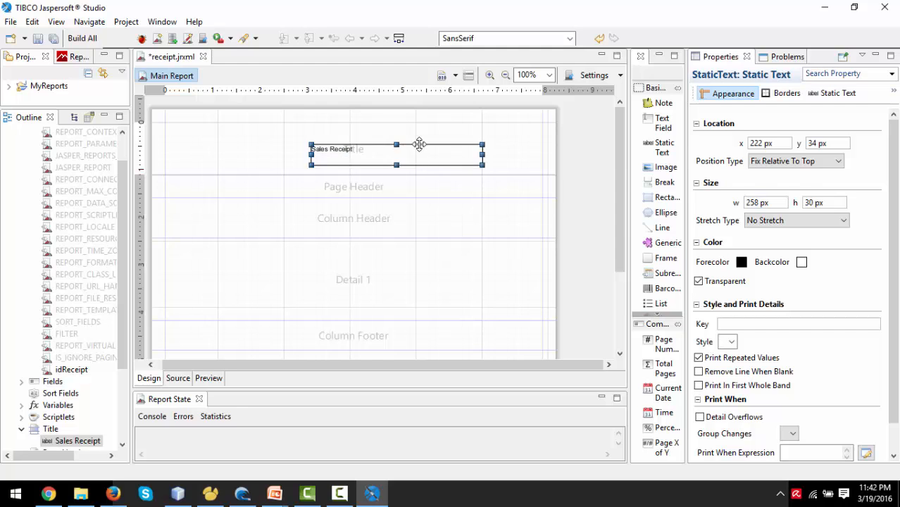
drag(420, 142, 391, 127)
double_click(391, 143)
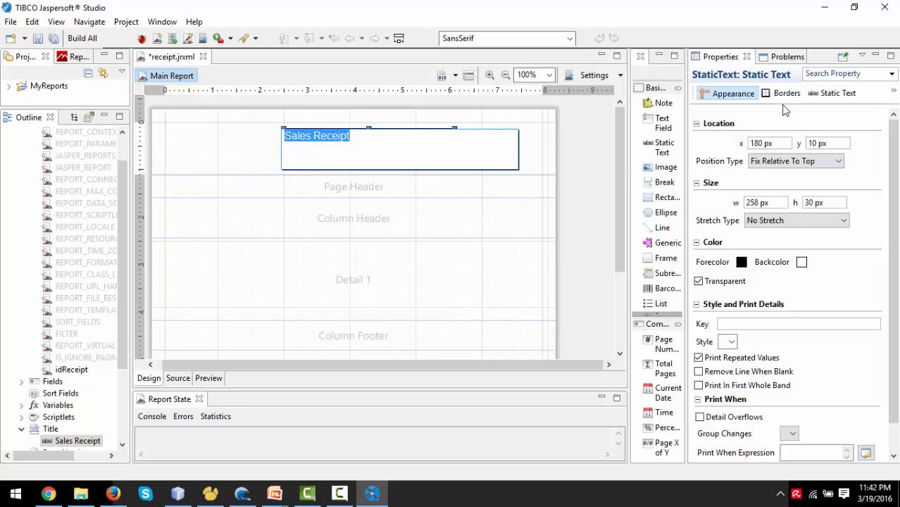
click(533, 155)
click(374, 146)
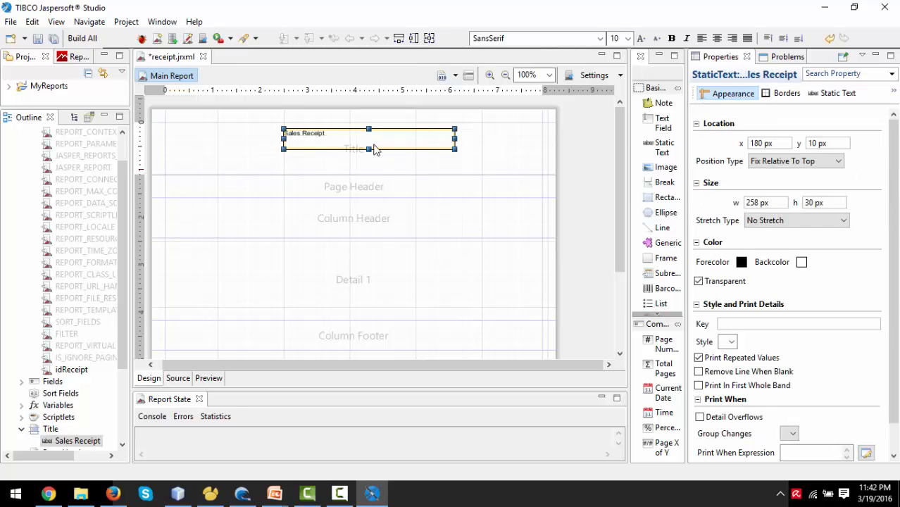
- Format the Sales Receipt text as bold, size 22, centred horizontally and vertically, and make the Title band slightly taller
click(717, 40)
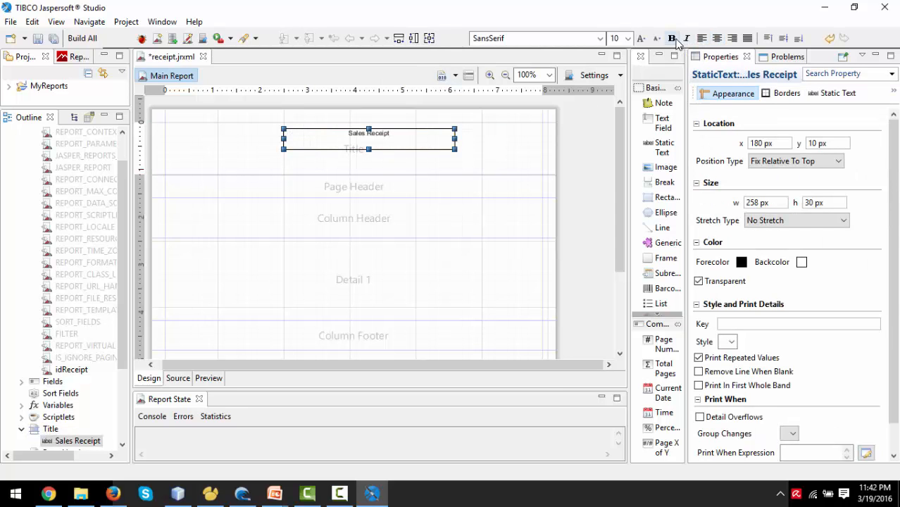
click(672, 38)
click(782, 38)
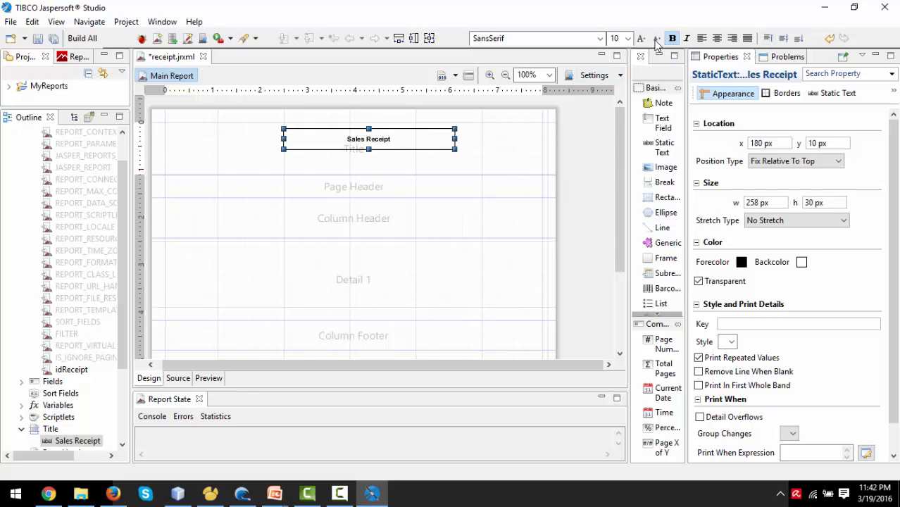
click(627, 38)
click(623, 140)
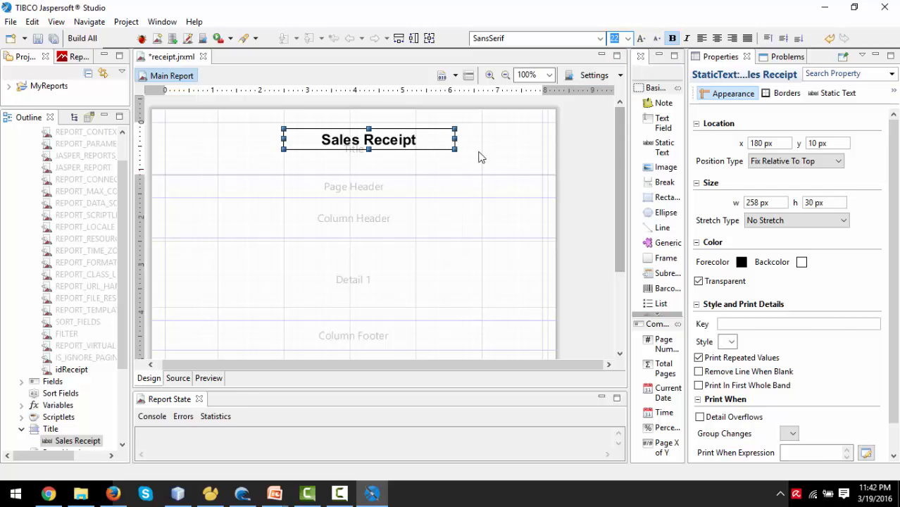
click(559, 151)
drag(547, 168, 527, 178)
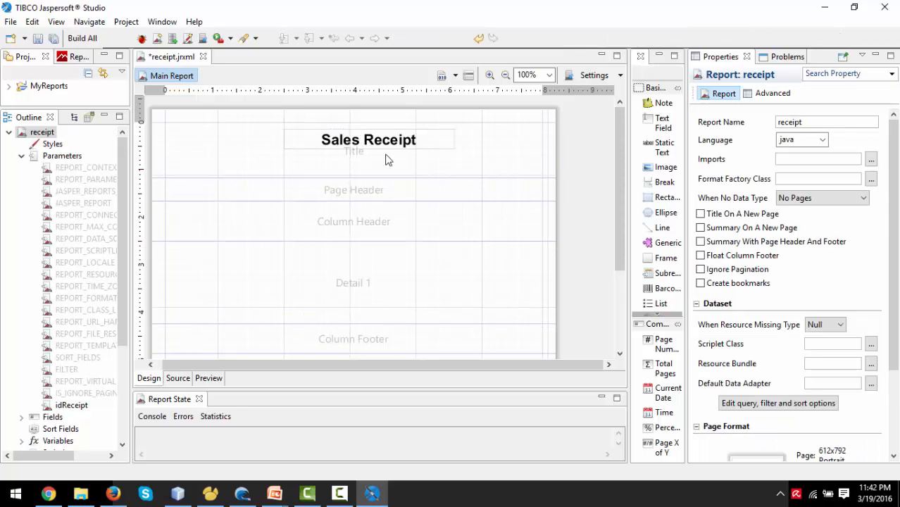
- Collapse the parameters, expand the report's fields in the outline, and examine the first_name and last_name fields
click(21, 156)
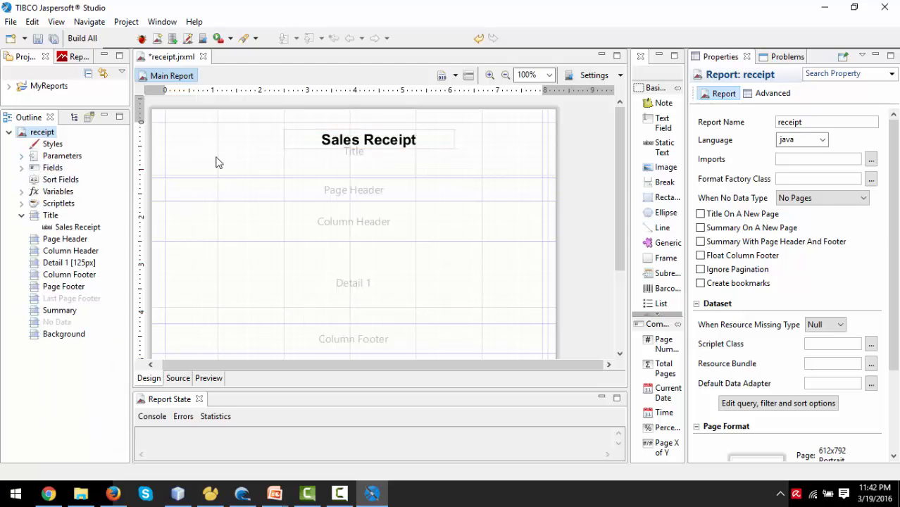
click(21, 169)
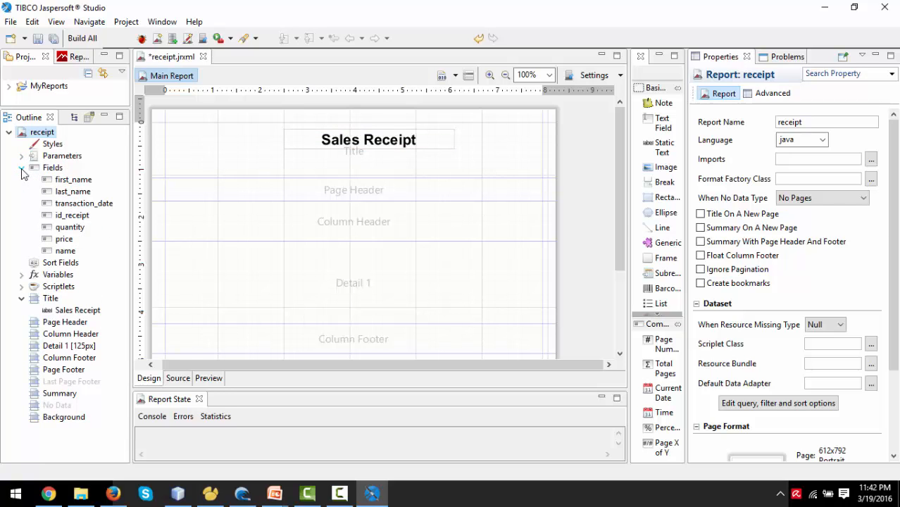
click(75, 181)
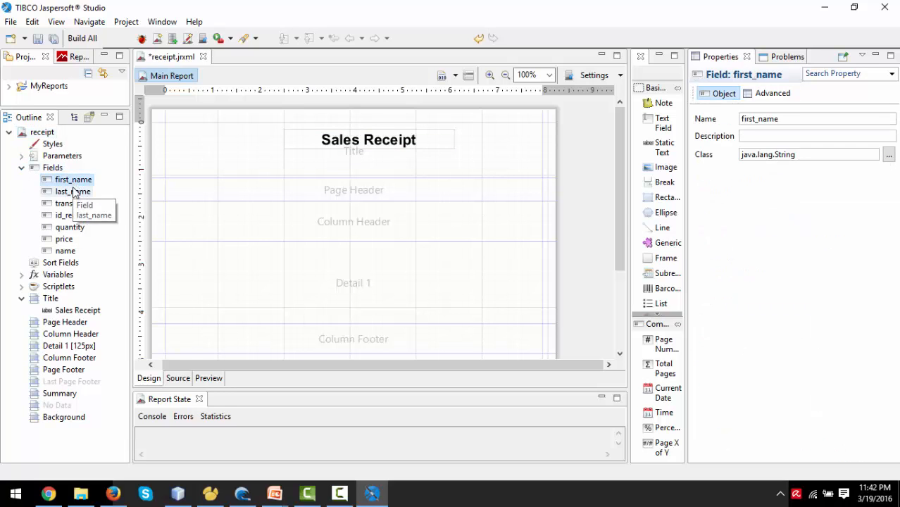
click(74, 190)
click(73, 181)
click(74, 192)
click(74, 182)
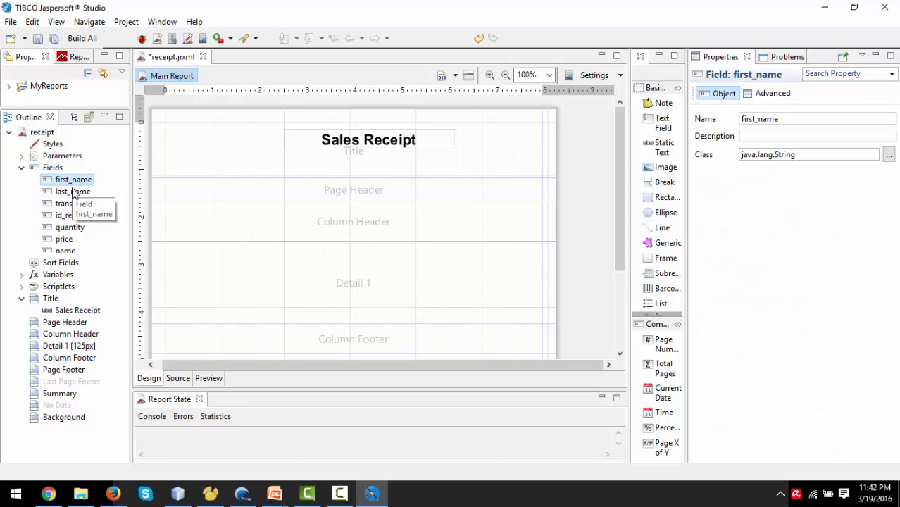
click(74, 192)
click(74, 183)
click(74, 192)
click(73, 182)
click(73, 192)
click(73, 182)
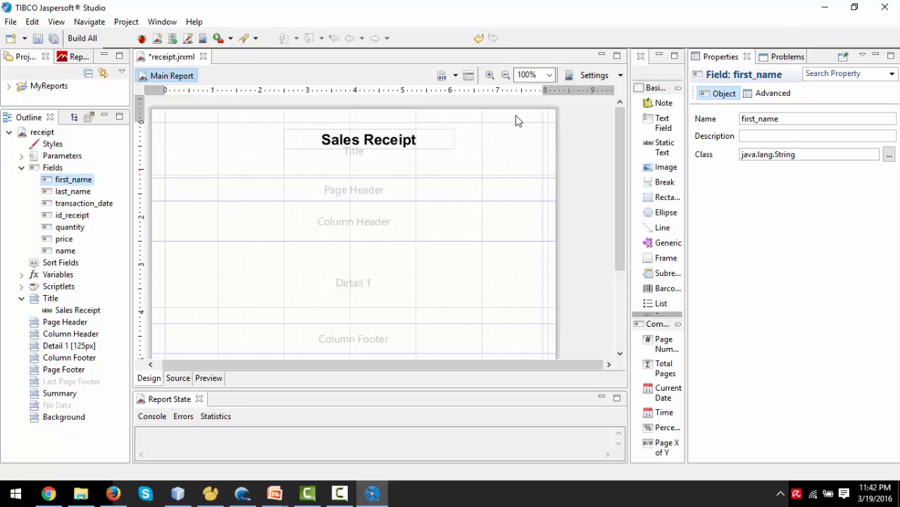
- Open the report's dataset query and begin a concat_ws expression with a space separator at the start of the SELECT list
click(468, 76)
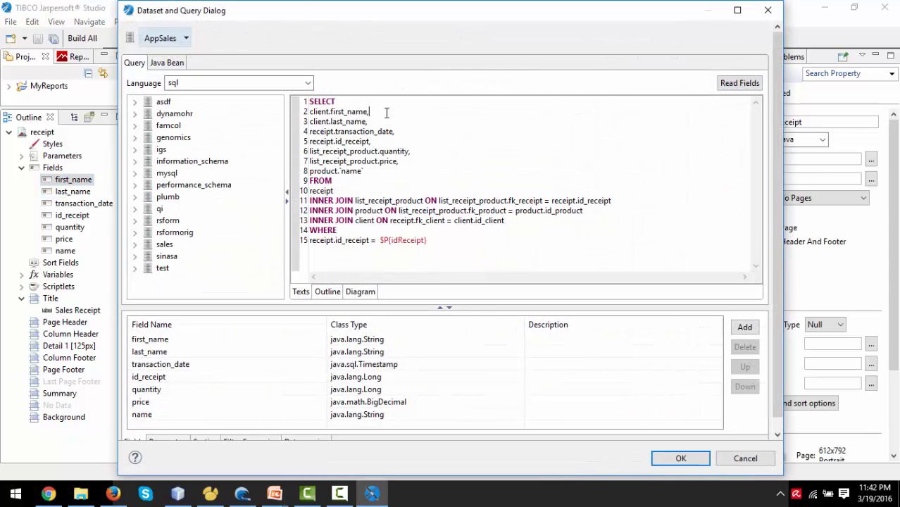
click(393, 106)
key(Return)
text(c)
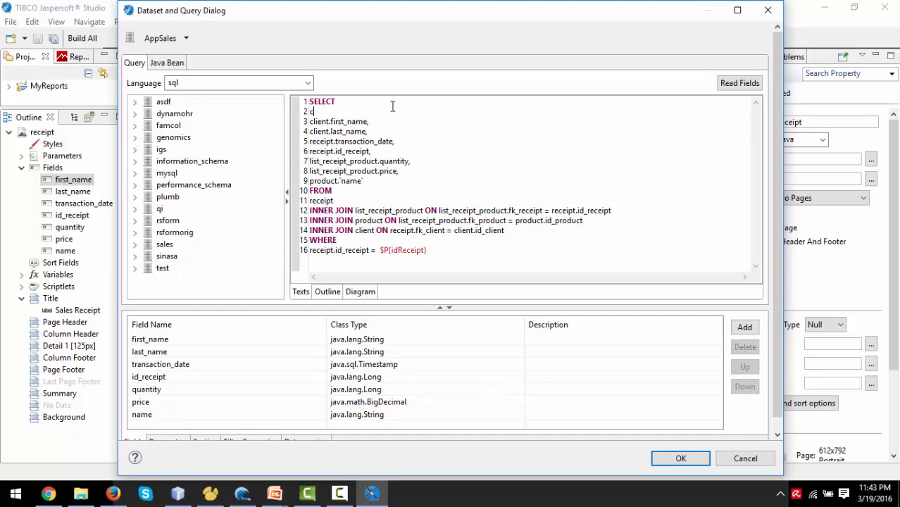
text(oncat_ws(" ",)
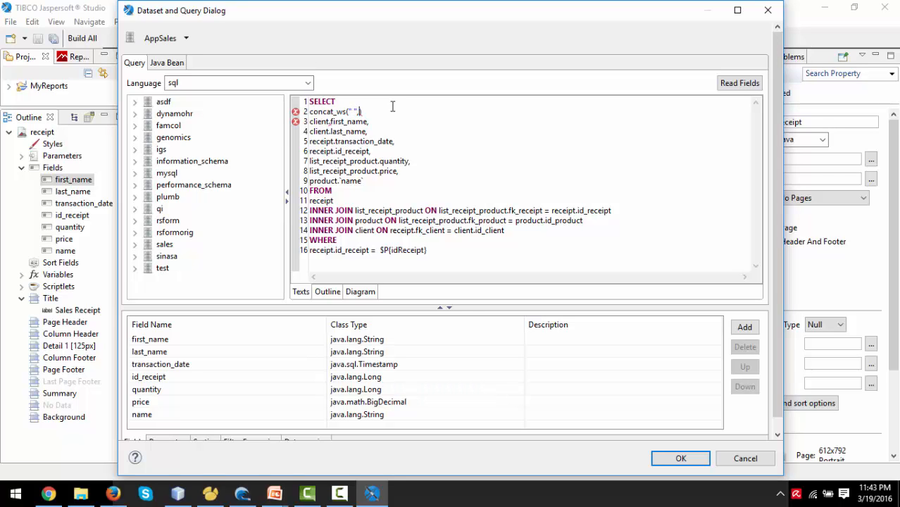
- Move client.first_name from its own line in the SELECT list into the concat_ws expression after the separator
key(ctrl+shift+Left)
key(ctrl+shift+Left)
key(ctrl+shift+Left)
key(ctrl+c)
key(BackSpace)
key(Up)
key(Right)
key(Right)
key(Right)
key(Right)
key(Right)
key(Right)
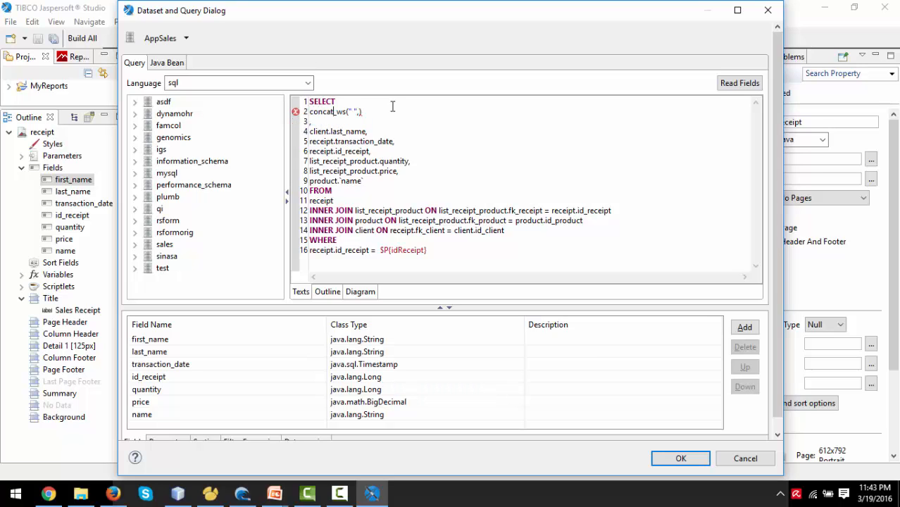
key(ctrl+v)
- Move client.last_name into the concat_ws expression after client.first_name, close the expression, and alias it as clientName
key(ctrl+shift+Left)
key(ctrl+shift+Left)
key(ctrl+shift+Left)
key(ctrl+shift+Left)
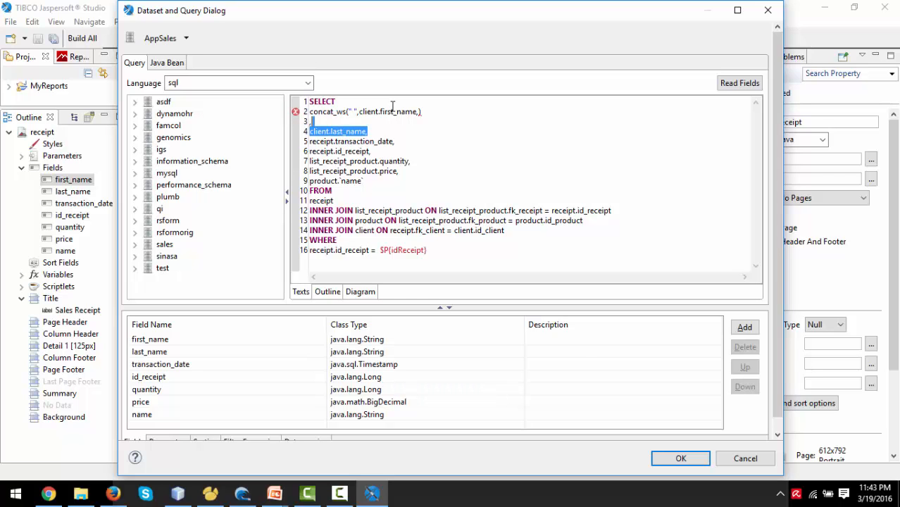
key(ctrl+x)
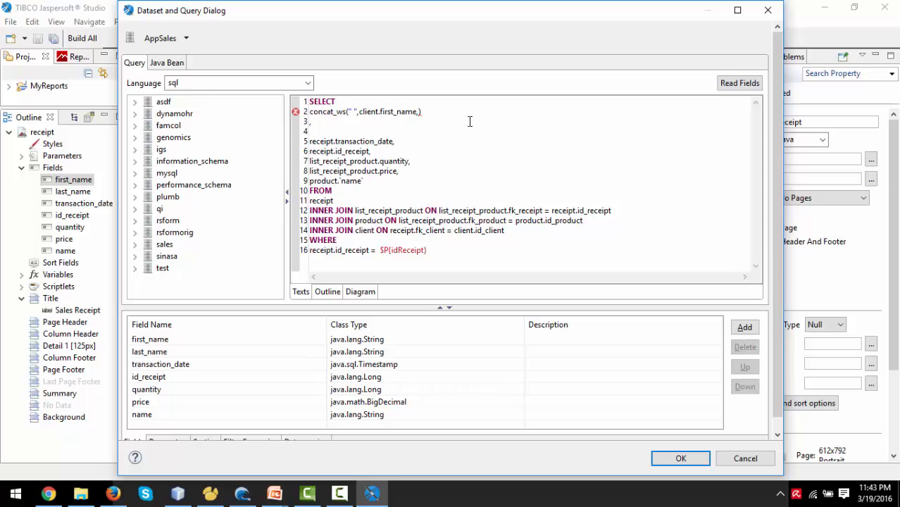
key(ctrl+v)
key(Return)
key(Return)
key(Up)
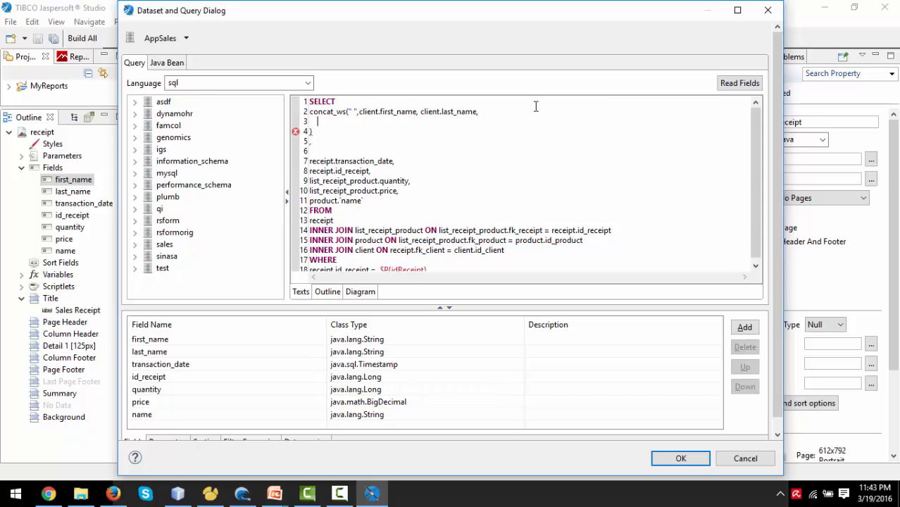
key(Delete)
key(BackSpace)
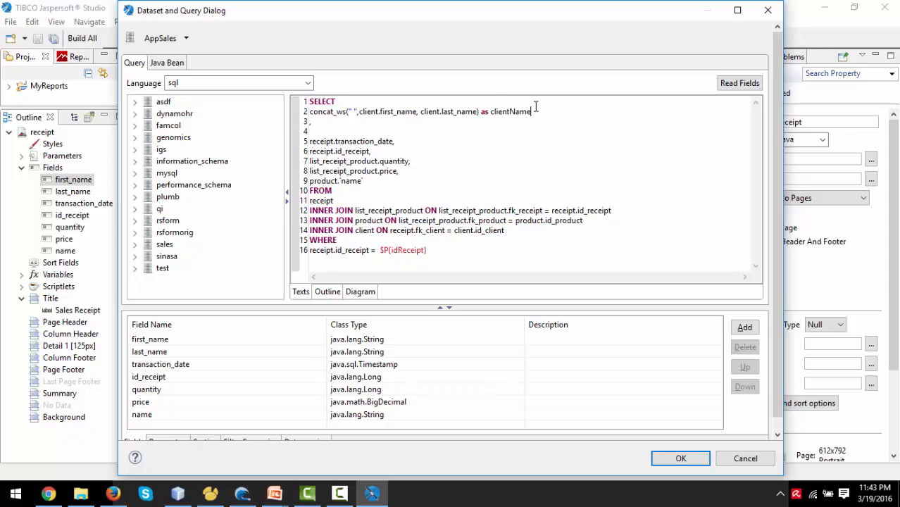
- Remove the leftover empty lines below the concat_ws expression so the comma directly follows clientName
key(BackSpace)
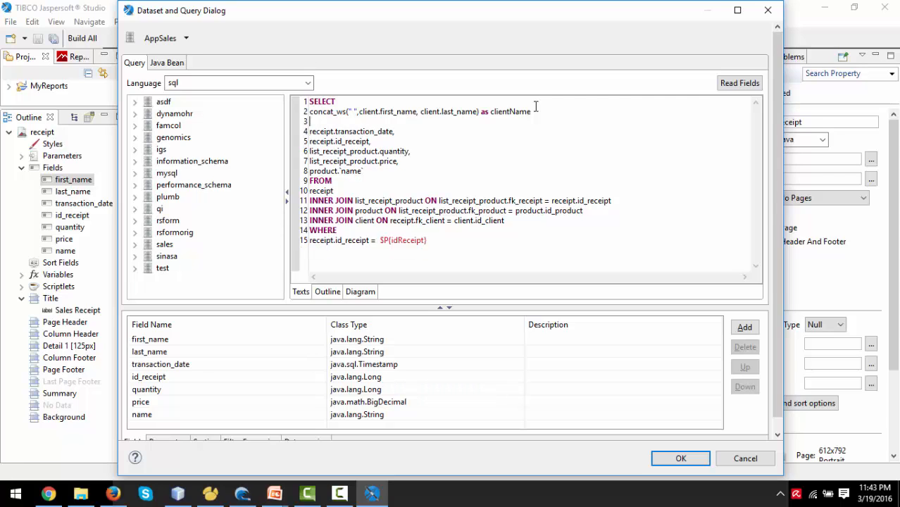
click(535, 106)
key(Down)
key(BackSpace)
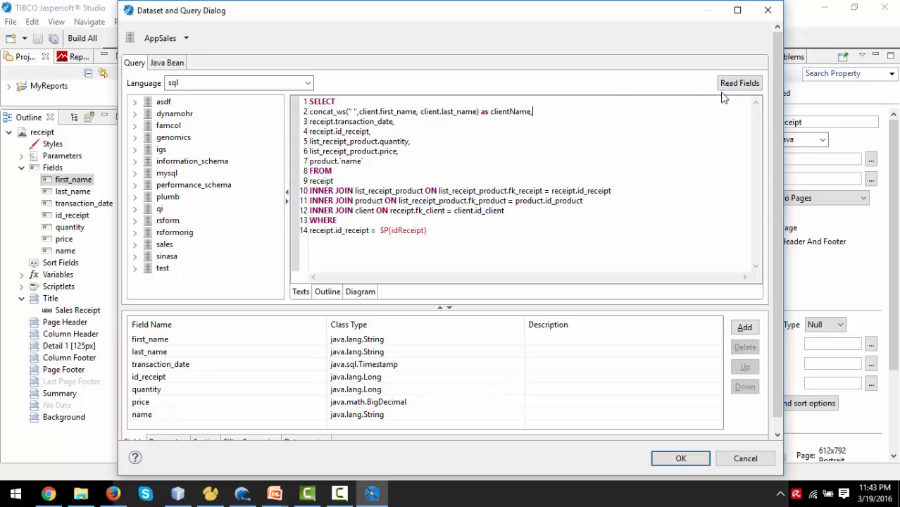
- Read the fields again from the edited query, apply the dataset changes, and select the clientName field in the outline
click(738, 85)
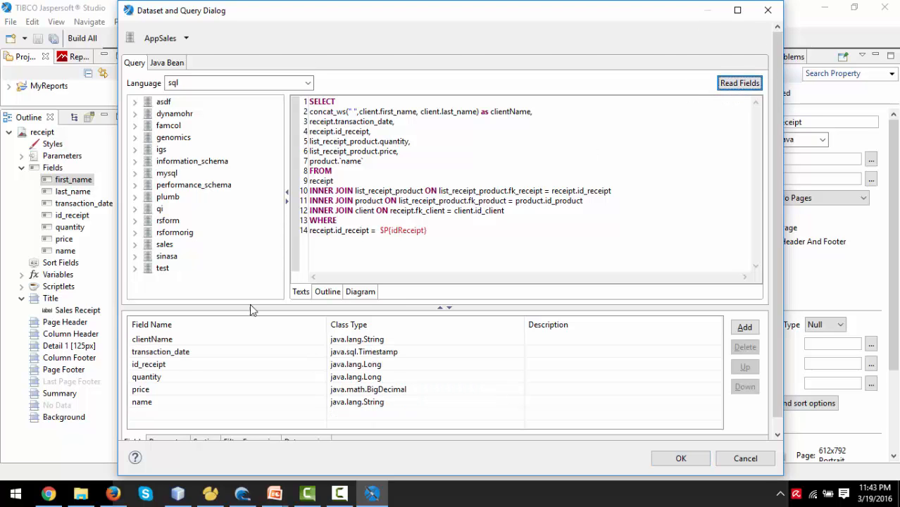
click(681, 458)
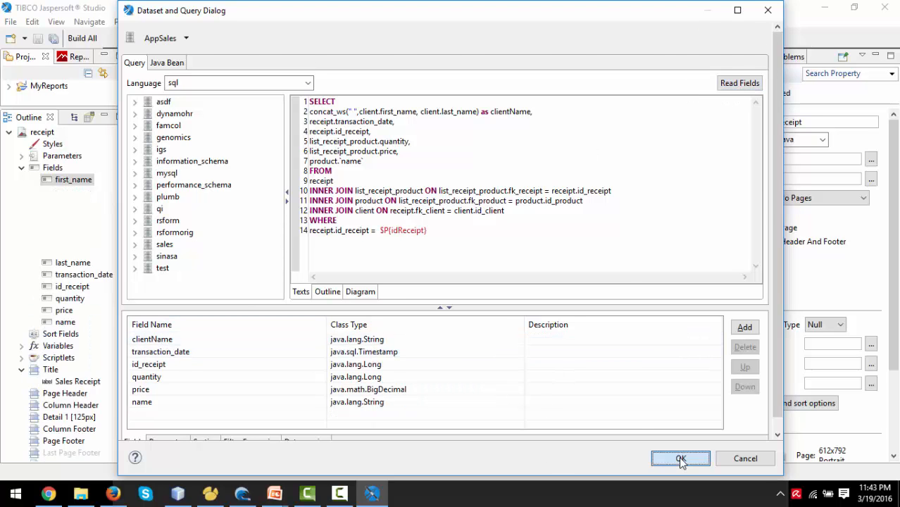
click(75, 179)
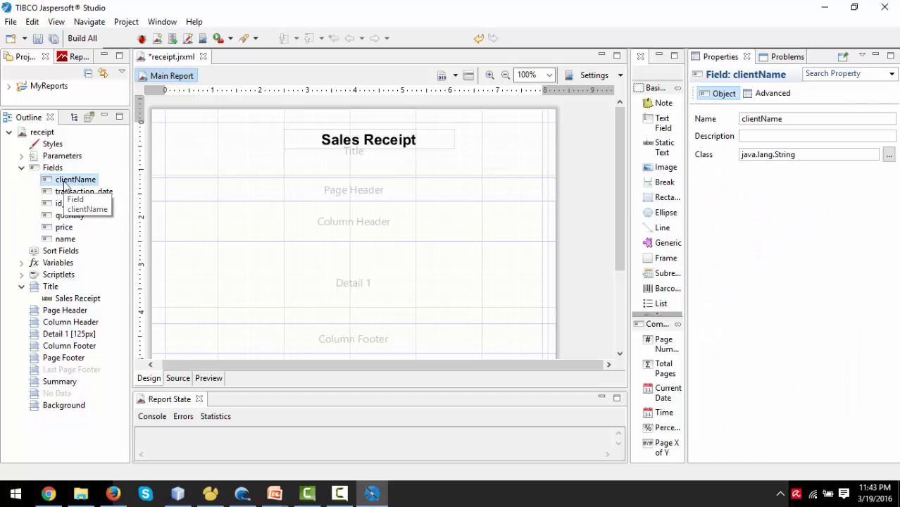
- Place the clientName field without calculation in the Title band at about x 50, y 50 px, centre its text both ways, and resize it to about 160 by 20 px
drag(75, 180, 220, 169)
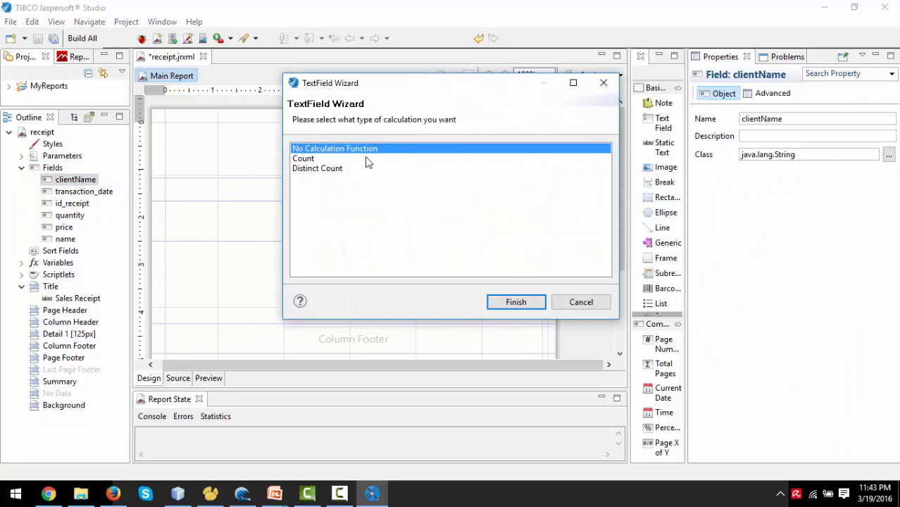
click(516, 302)
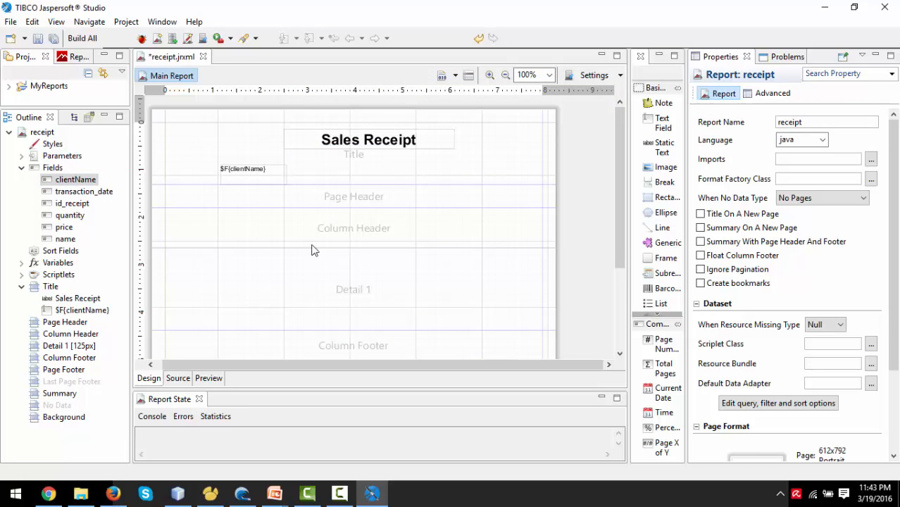
drag(251, 171, 231, 171)
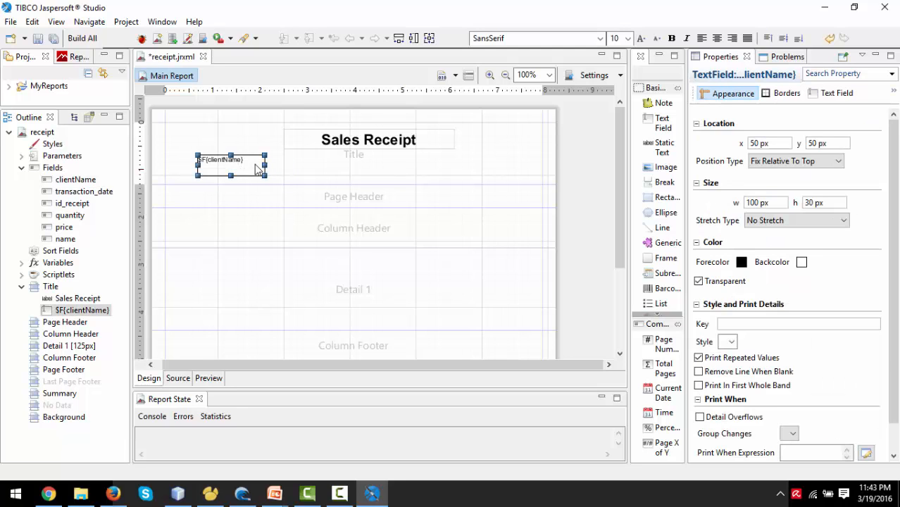
click(716, 38)
click(784, 39)
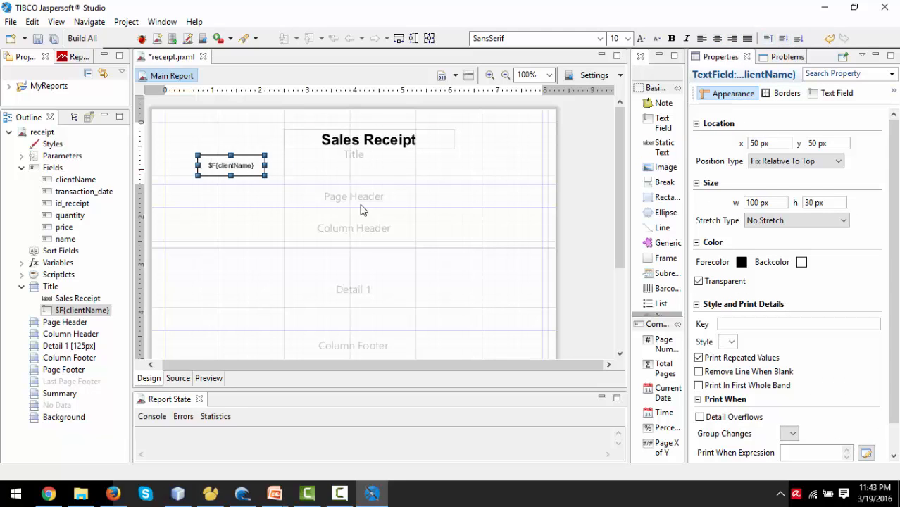
drag(265, 176, 305, 170)
click(328, 175)
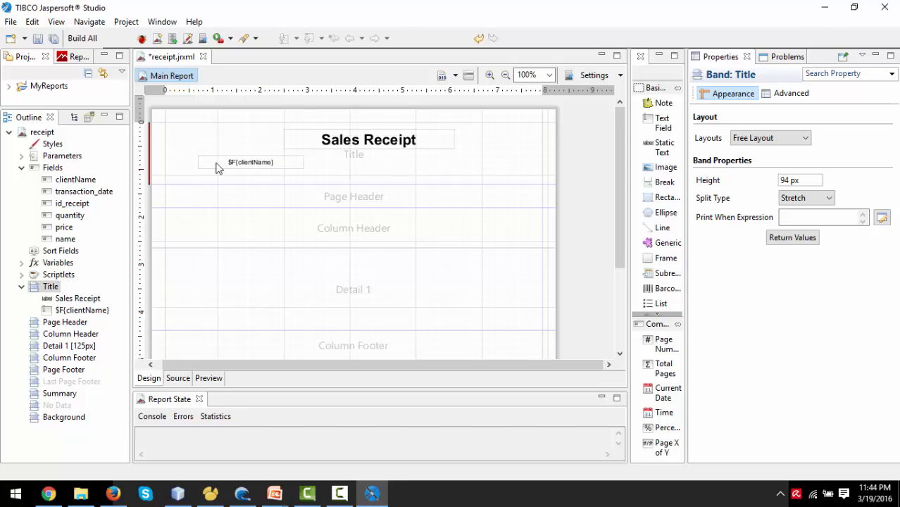
- Add a static text "Client:" of about 80 by 20 px at x 0, y 50 px in the Title band, before the clientName field
drag(662, 147, 351, 167)
text(Client:)
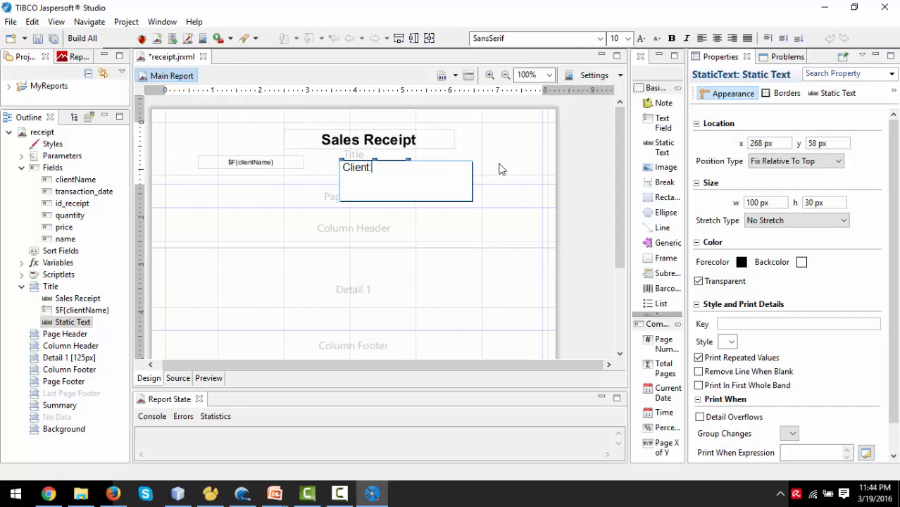
click(499, 169)
drag(381, 169, 218, 169)
click(251, 169)
click(177, 164)
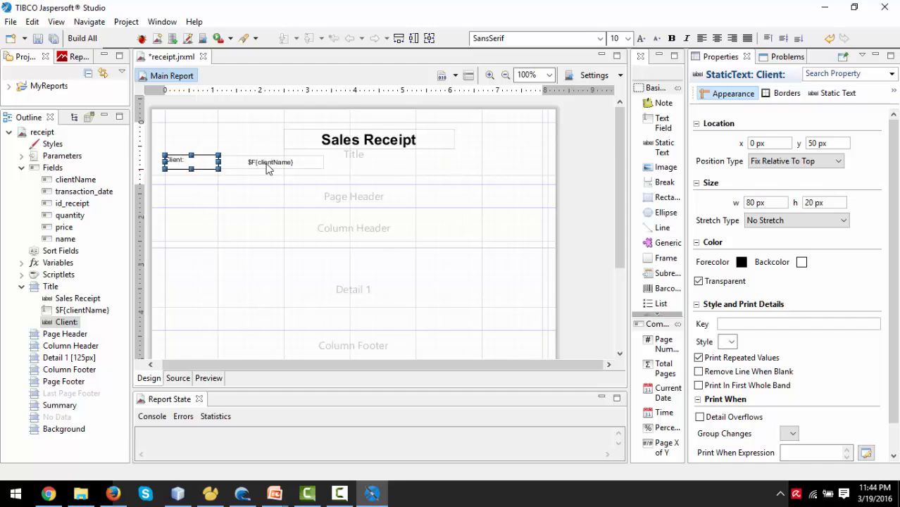
- Centre the Client: label vertically and narrow it to 40 px, then move the clientName field to x 40 px, left-align and narrow it
click(783, 38)
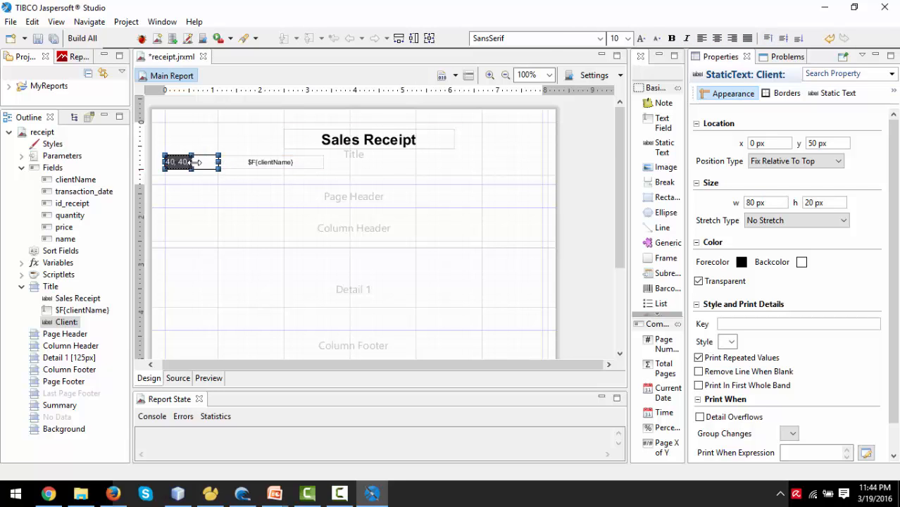
drag(254, 162, 245, 169)
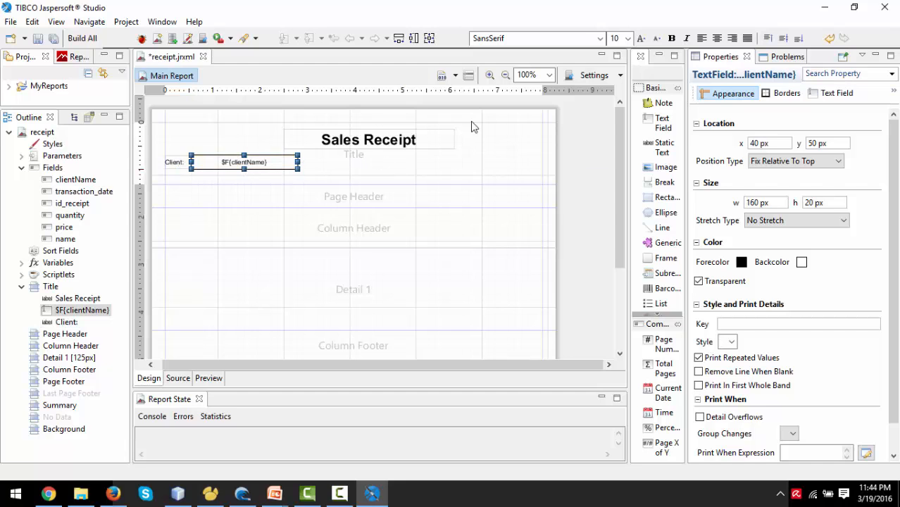
click(702, 38)
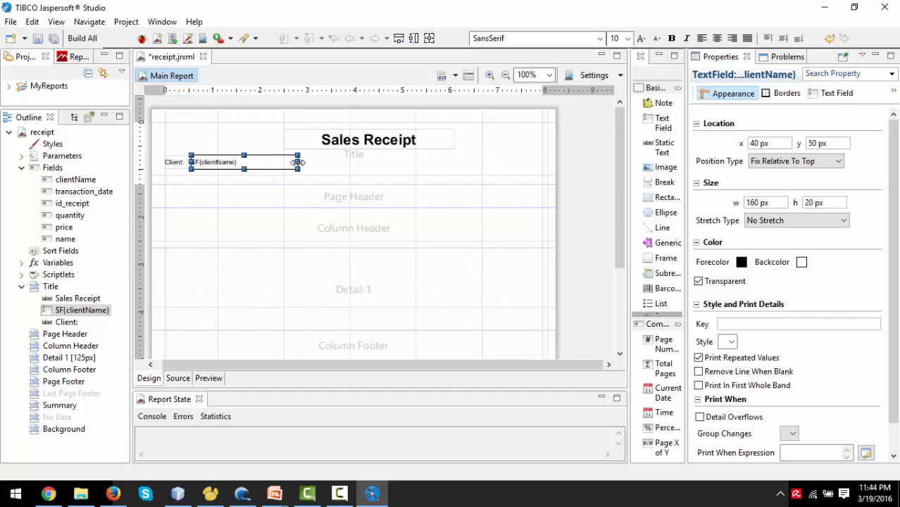
drag(297, 163, 270, 162)
click(310, 169)
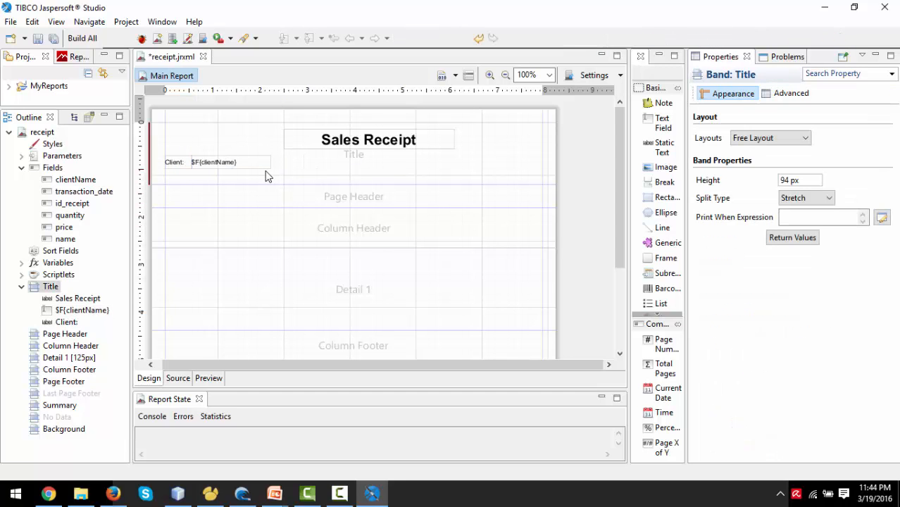
- Add a static text "Date:" of about 130 by 20 px at x 330, y 50 px in the Title band
click(81, 192)
click(173, 166)
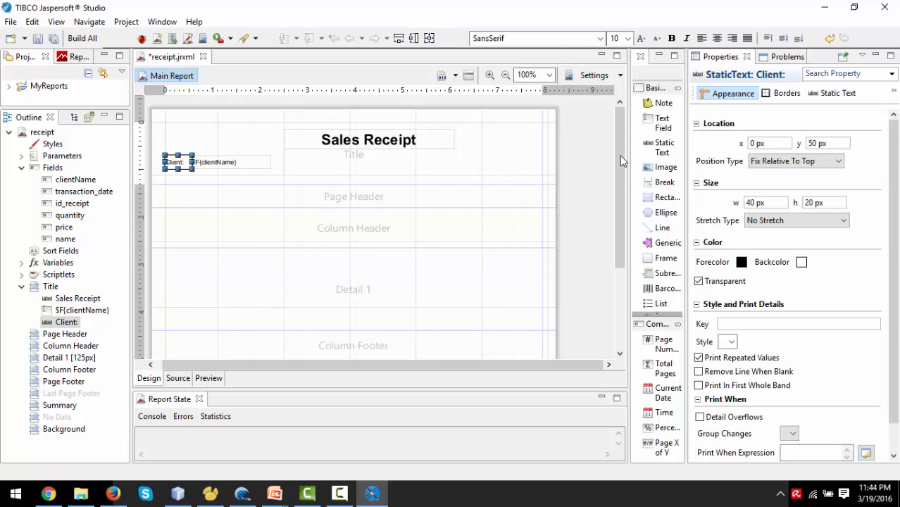
click(662, 148)
click(392, 157)
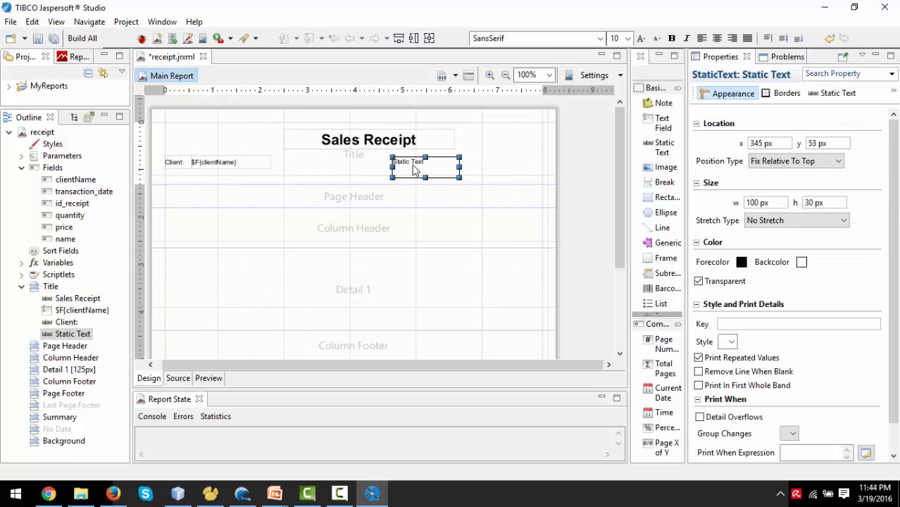
drag(413, 169, 470, 163)
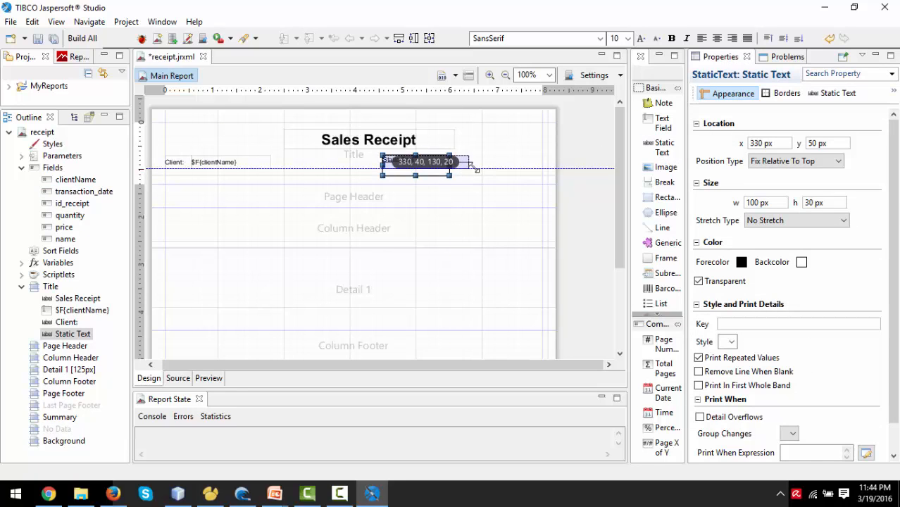
double_click(442, 164)
text(Da)
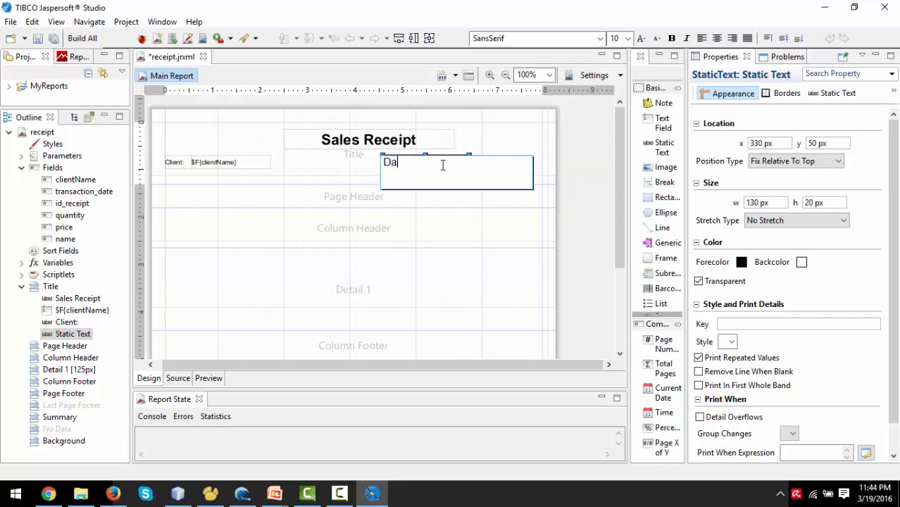
text(te:)
key(Return)
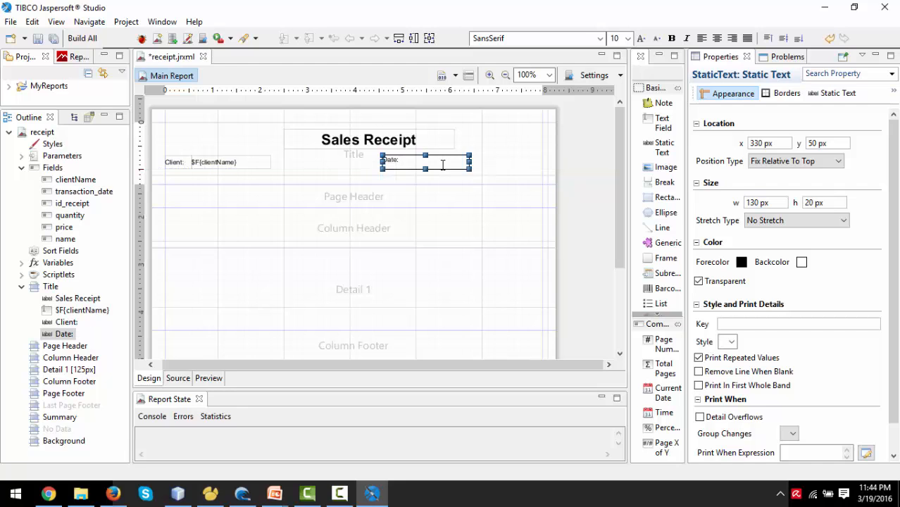
- Centre the Date: label's text vertically and narrow the label to about 40 px
click(782, 38)
drag(438, 164, 409, 164)
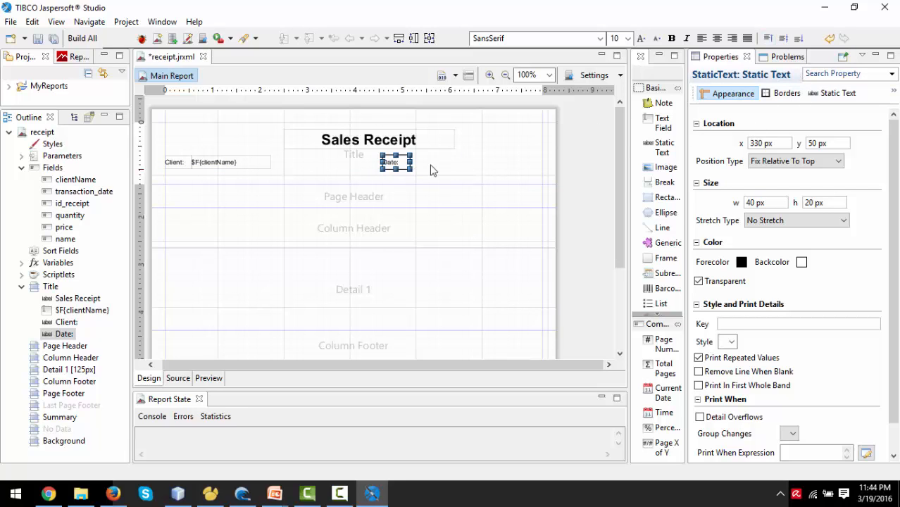
click(430, 166)
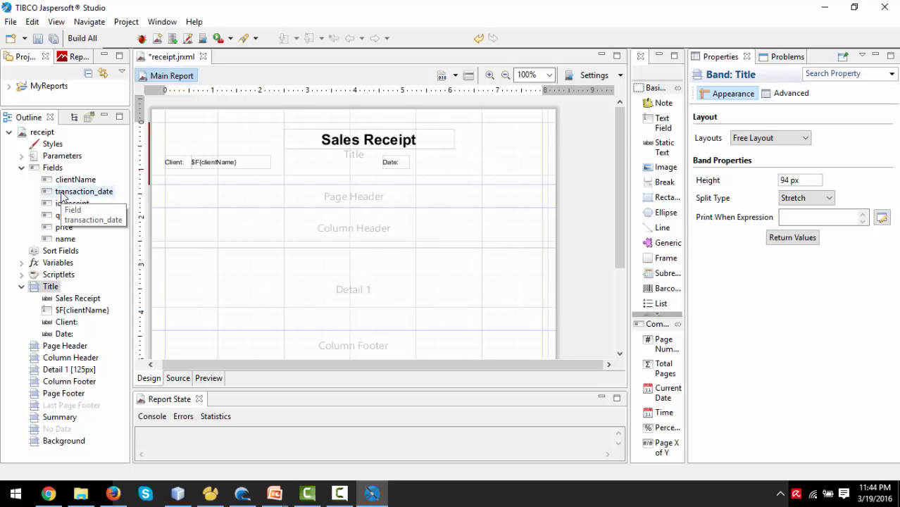
- Place the transaction_date field beside the Date: label at x 370, y 50 px, left-aligned and vertically centred, about 192 by 20 px
drag(64, 193, 502, 169)
click(517, 304)
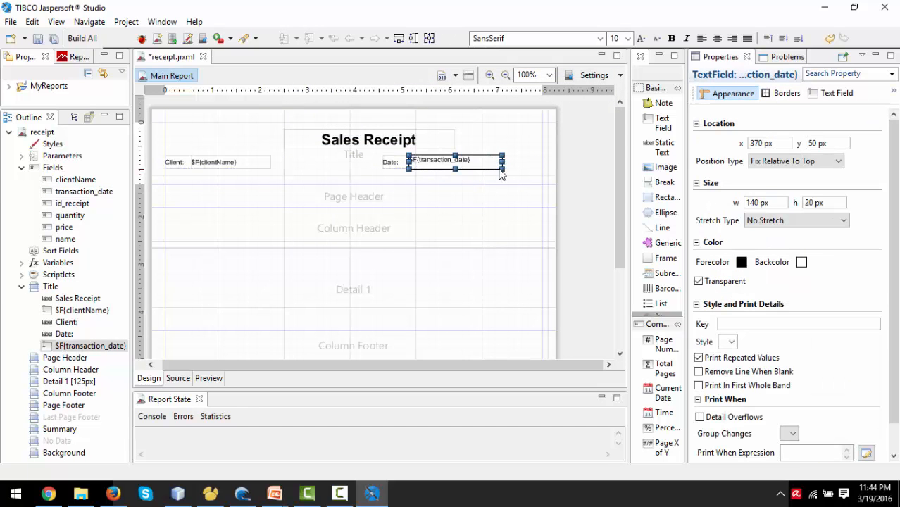
click(717, 38)
click(783, 38)
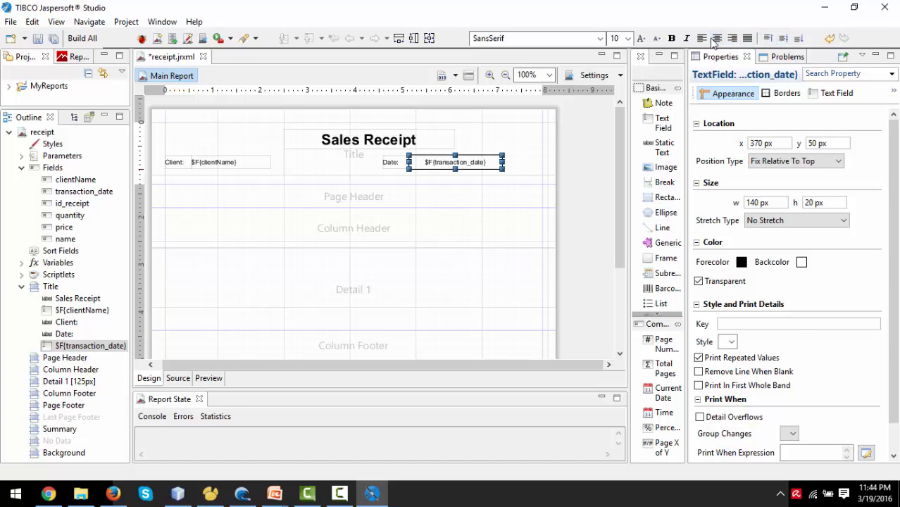
click(701, 38)
click(579, 142)
click(453, 166)
drag(502, 161, 536, 161)
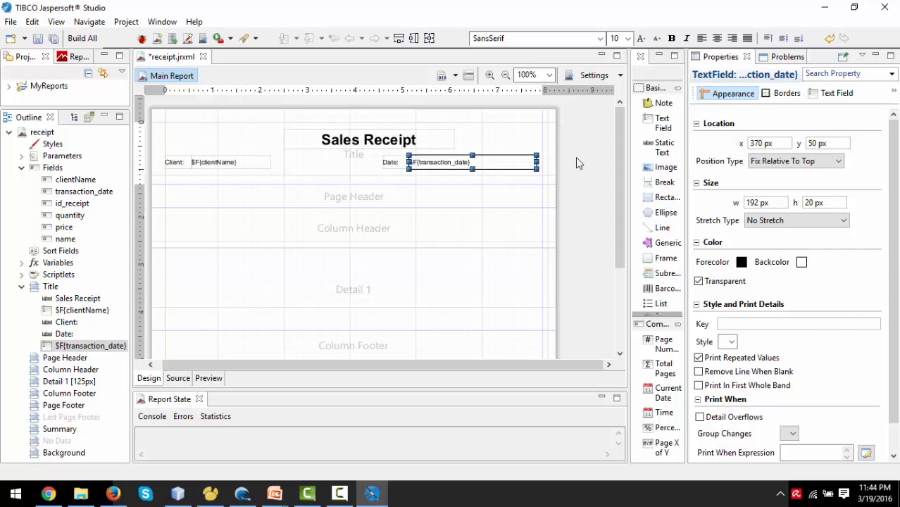
- Format the transaction_date field with the date pattern MMM d, yyyy h:mm:ss a
click(575, 157)
click(435, 164)
click(842, 94)
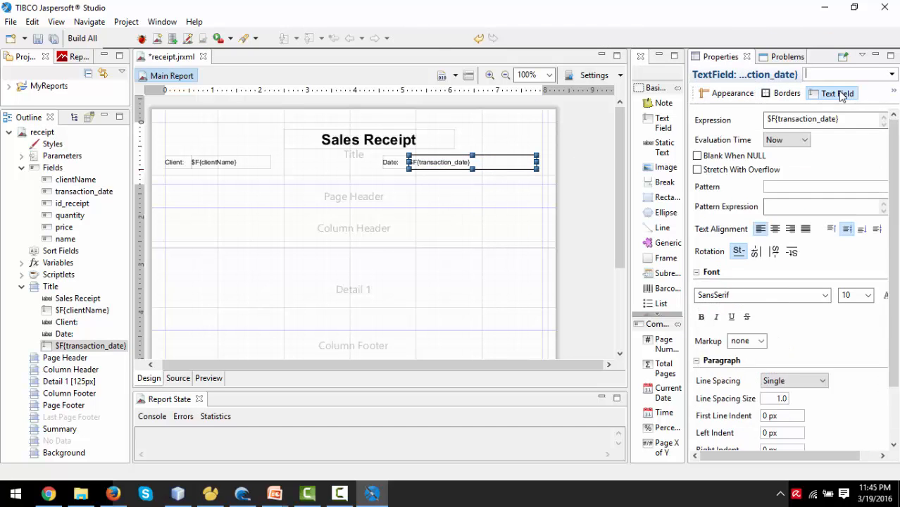
click(772, 187)
drag(782, 456, 800, 456)
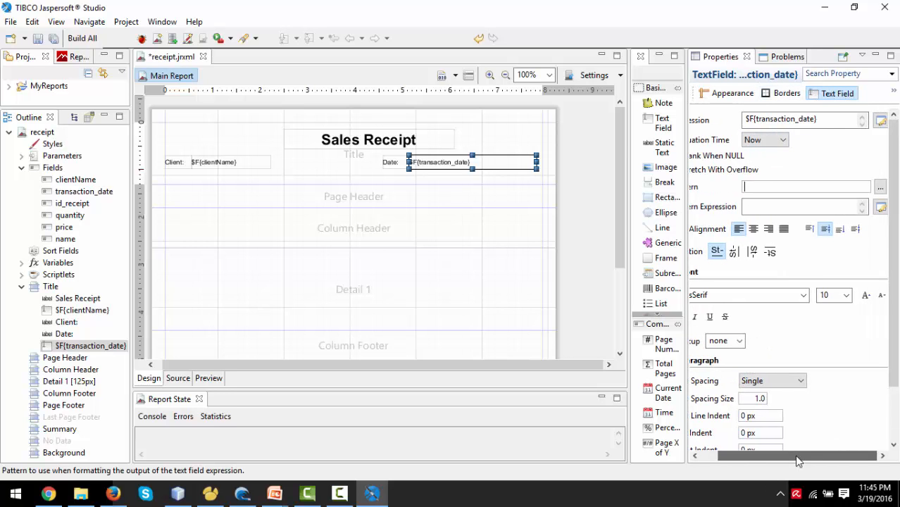
click(880, 188)
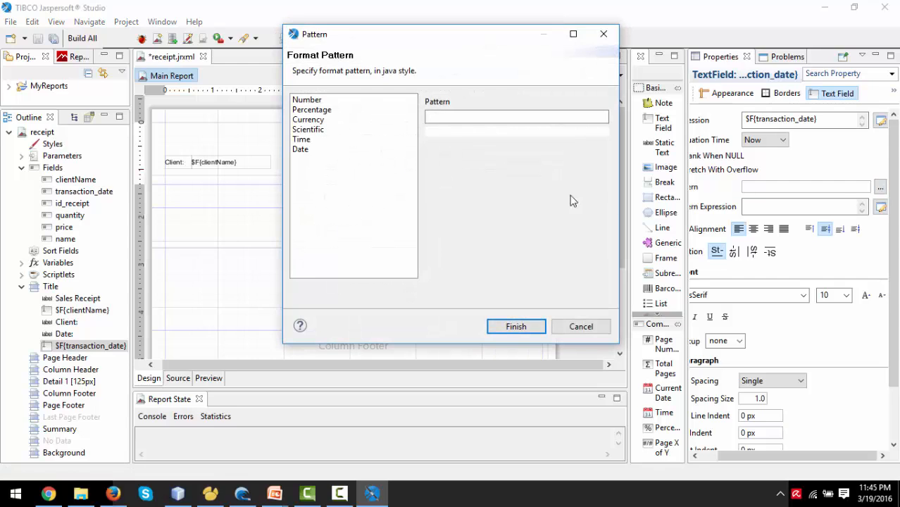
click(304, 148)
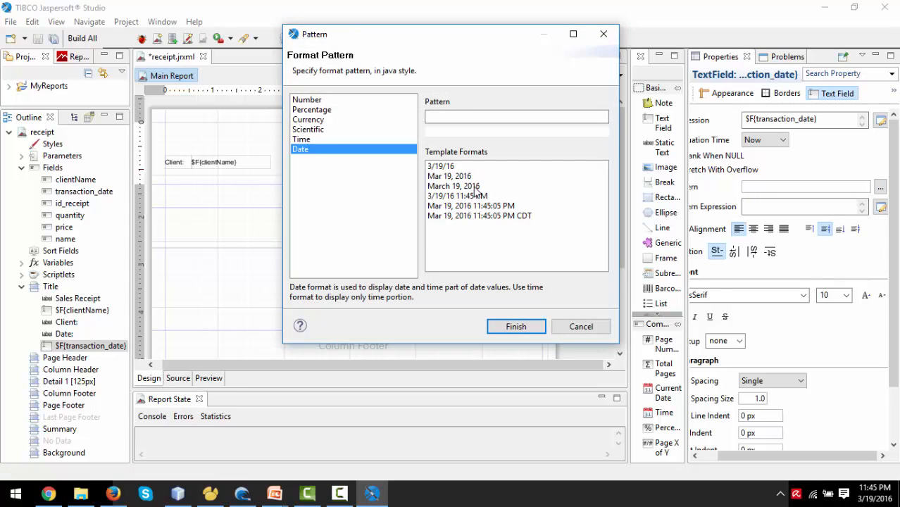
click(465, 207)
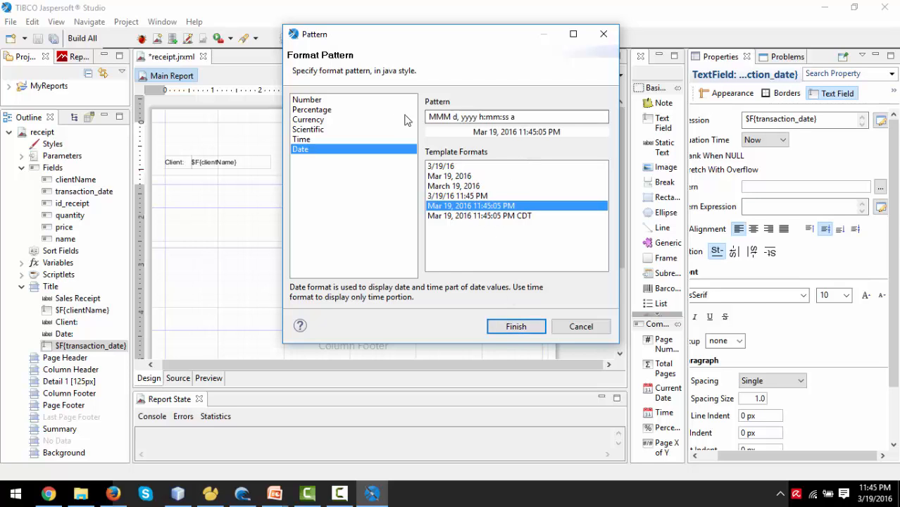
click(515, 329)
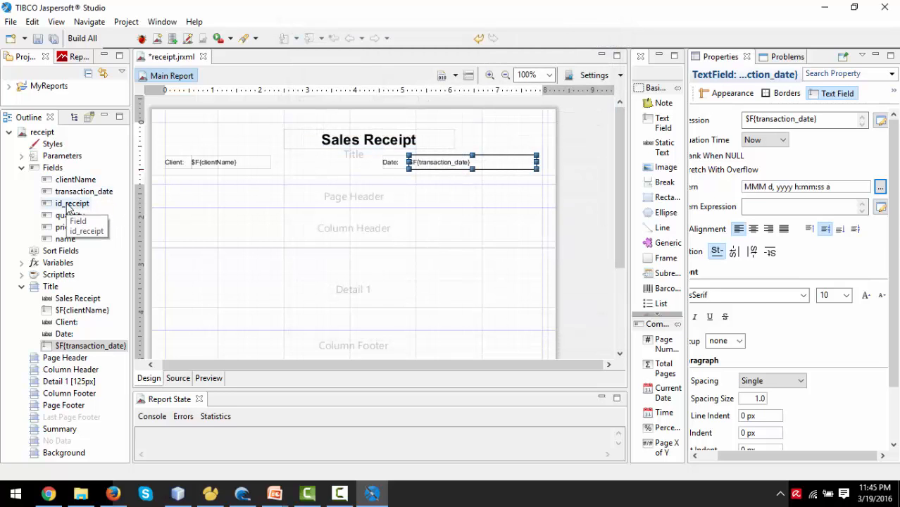
- Add the id_receipt field to the Title band without a calculation function, at x 230, y 50 px, about 80 by 20 px
click(70, 203)
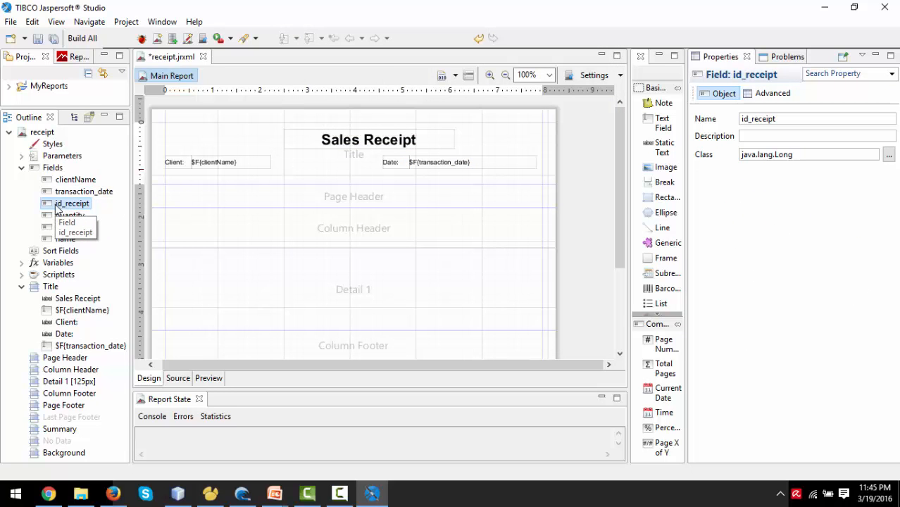
drag(63, 205, 313, 173)
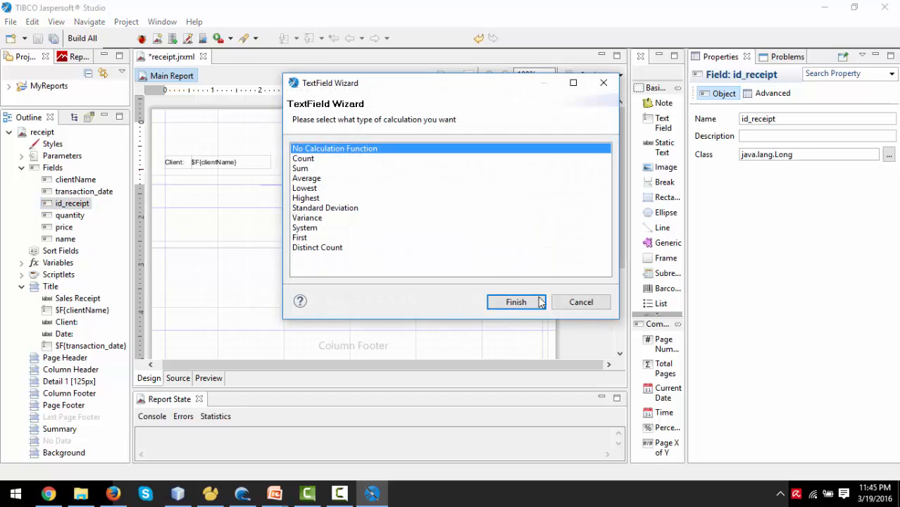
click(516, 302)
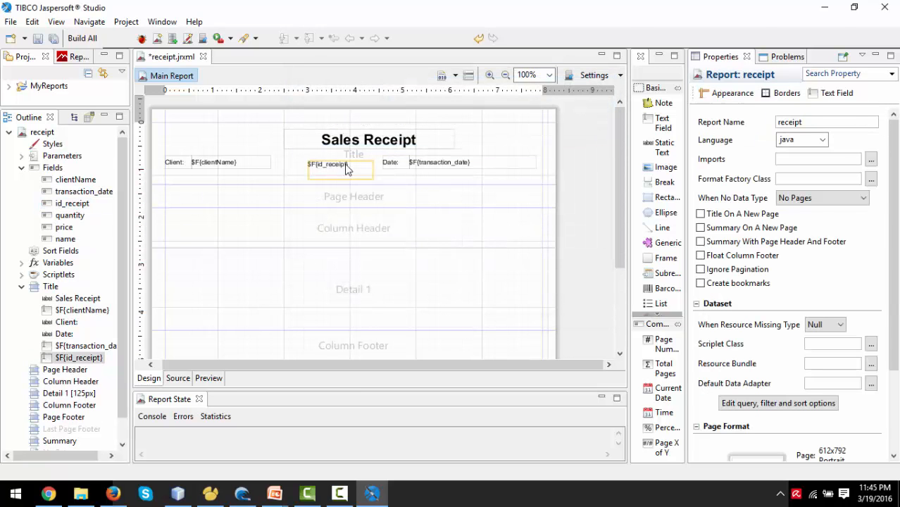
drag(381, 172, 372, 169)
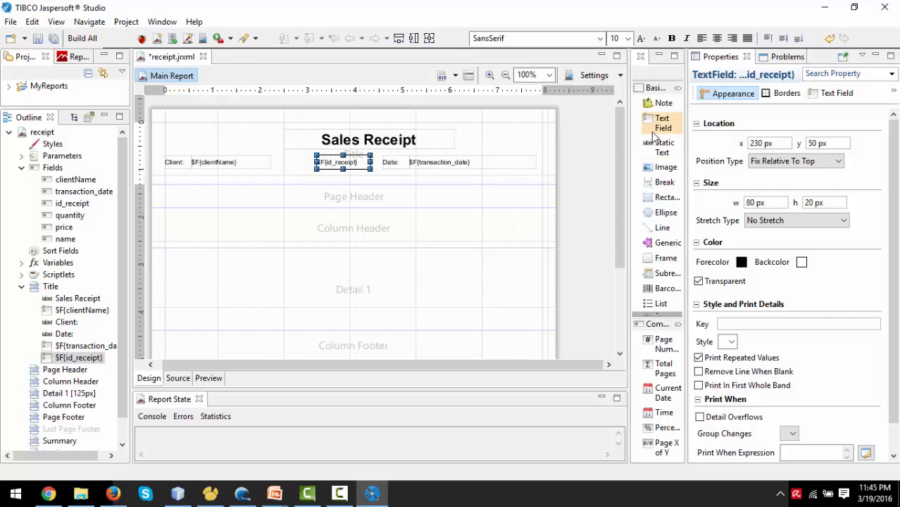
- Add a static text "Id:" to the Title band at about x 188, y 52 px, before the id_receipt field
drag(663, 147, 289, 162)
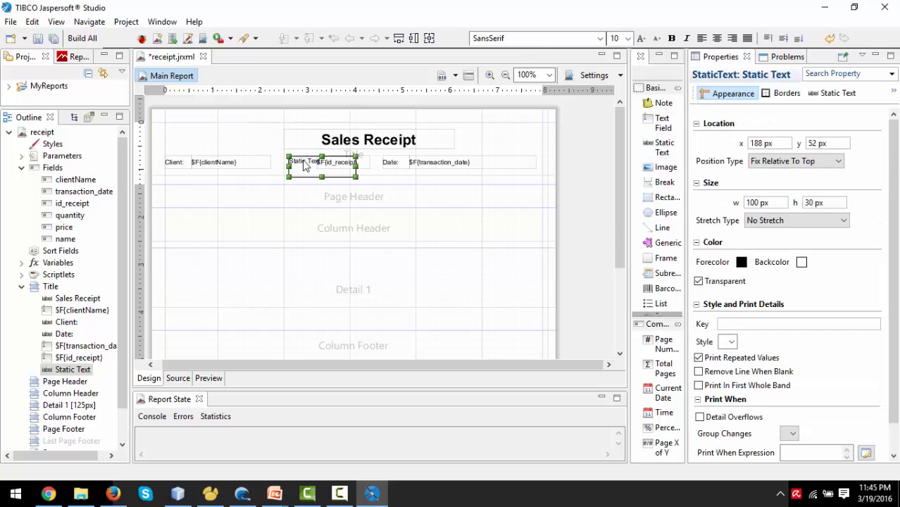
key(BackSpace)
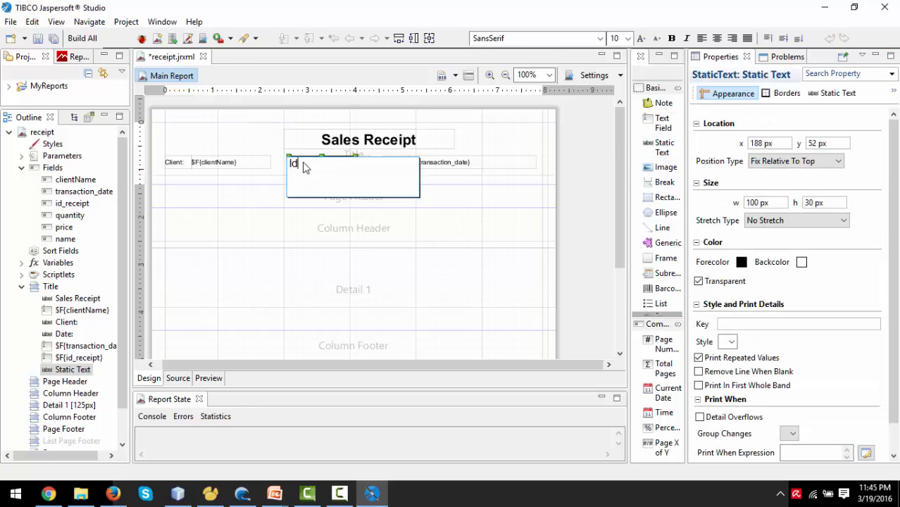
text(Id:)
click(169, 154)
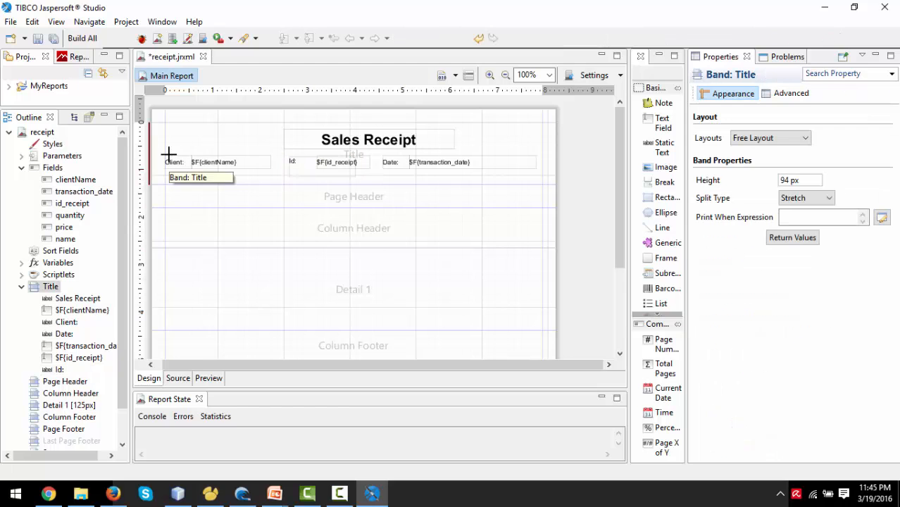
- Change the Id: label's text to "No."
double_click(296, 163)
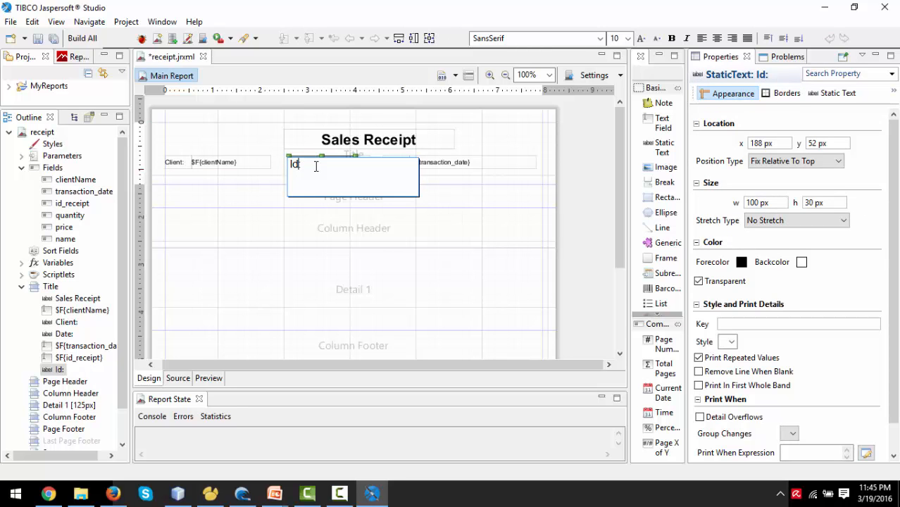
key(BackSpace)
key(BackSpace)
key(BackSpace)
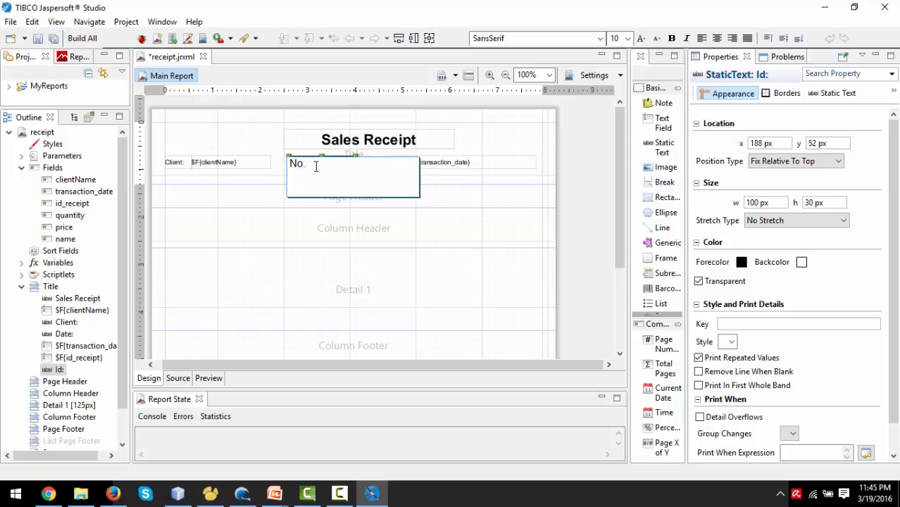
click(273, 149)
- Shrink the No. label to about 42 by 18 px, with its text left-aligned and vertically centred
click(352, 174)
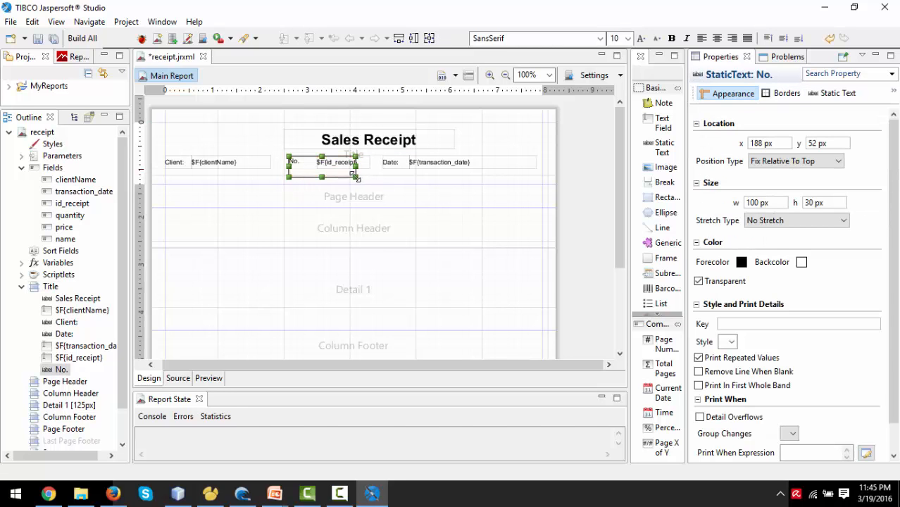
drag(356, 177, 316, 171)
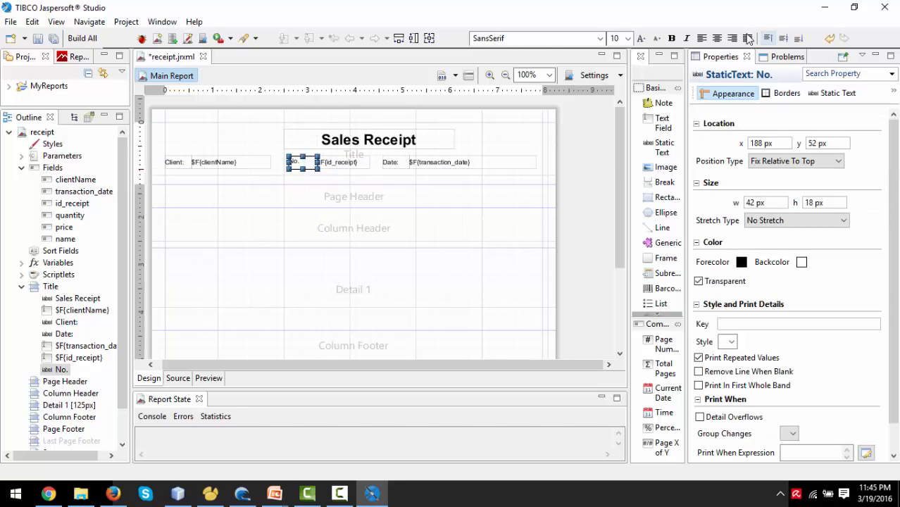
click(718, 39)
click(701, 38)
- Extend the id_receipt field's left edge to x 210 px beside the No. label and narrow the field to about 90 px
click(334, 164)
drag(318, 162, 302, 162)
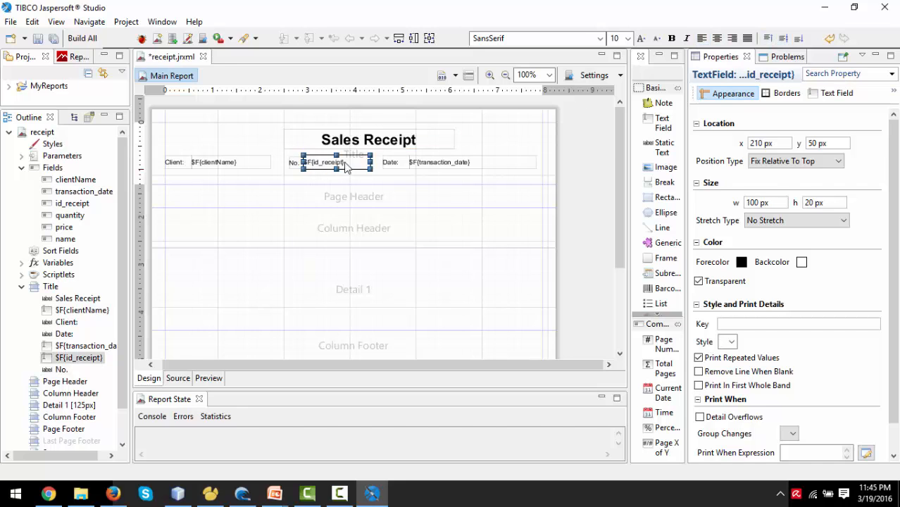
drag(372, 162, 366, 163)
click(375, 168)
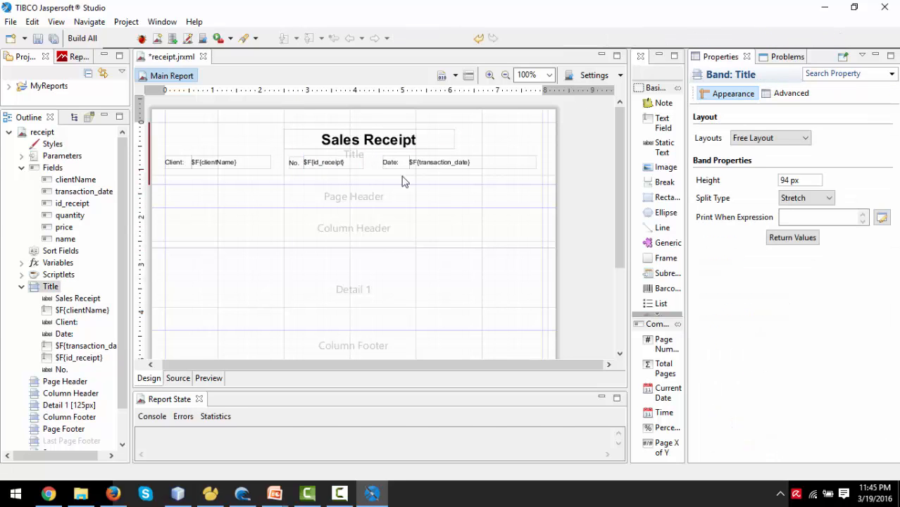
- Reduce the Title band's height to 70 px and delete the Page Header band
drag(547, 183, 548, 167)
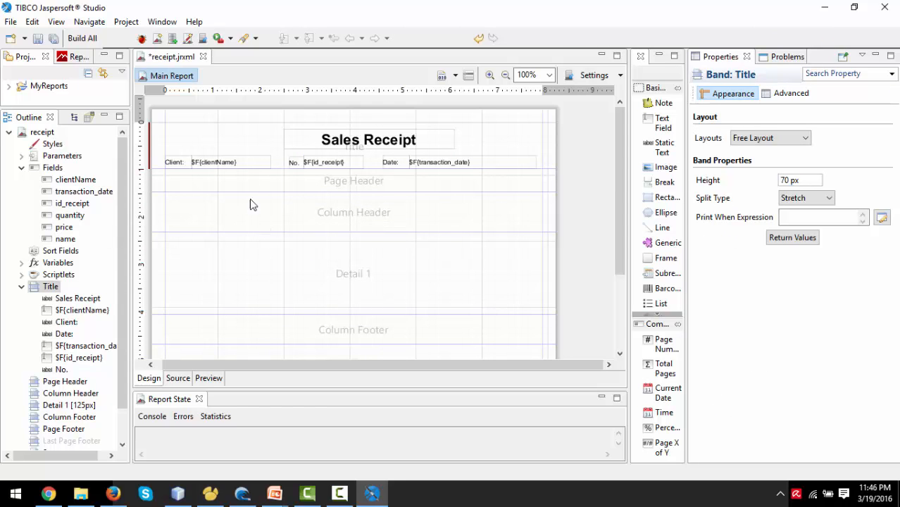
click(23, 287)
click(56, 298)
right_click(58, 299)
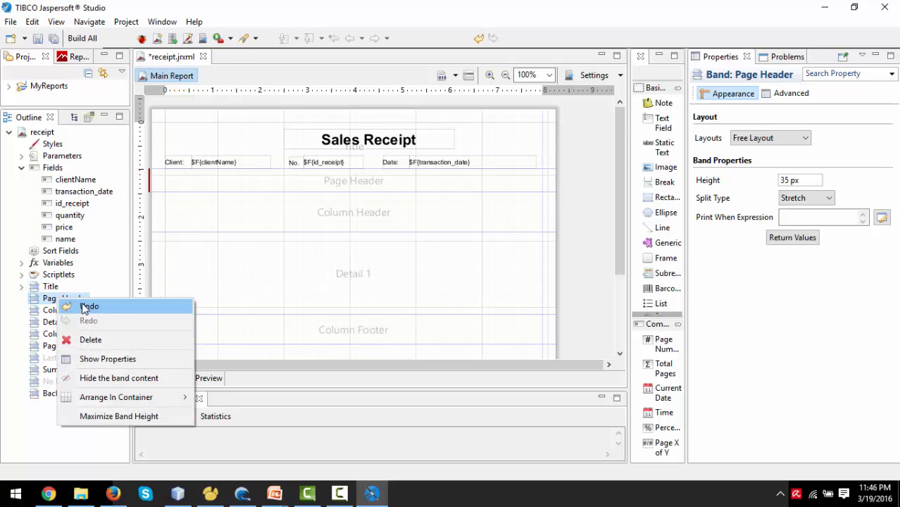
click(137, 340)
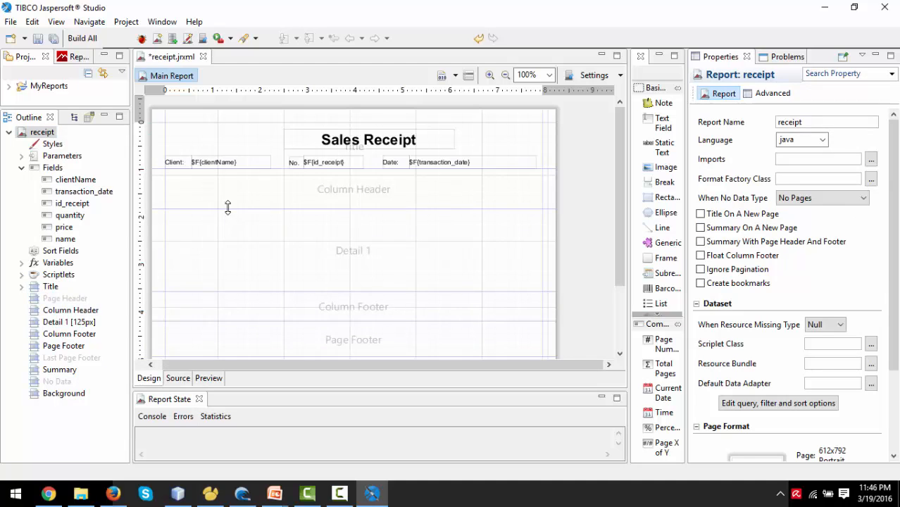
- Shorten the Column Header band and reduce the Detail 1 band's height to 69 px
drag(226, 208, 227, 185)
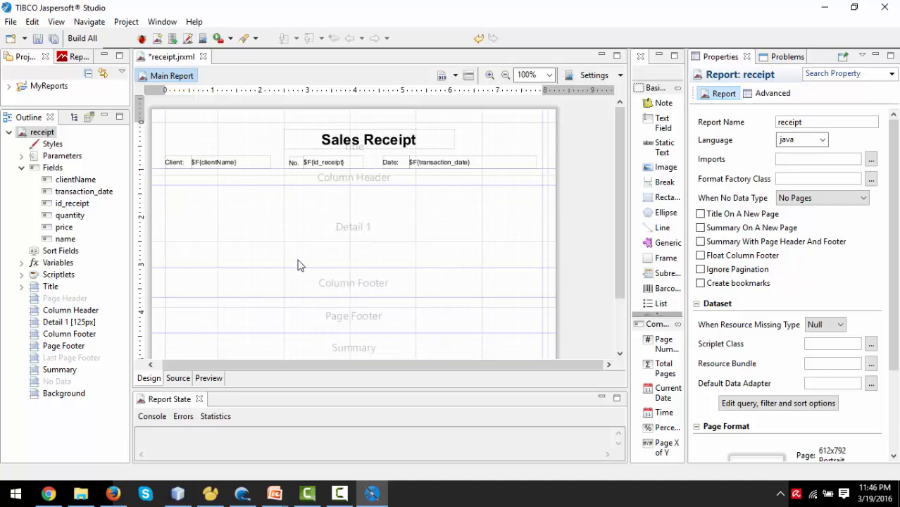
drag(296, 267, 295, 227)
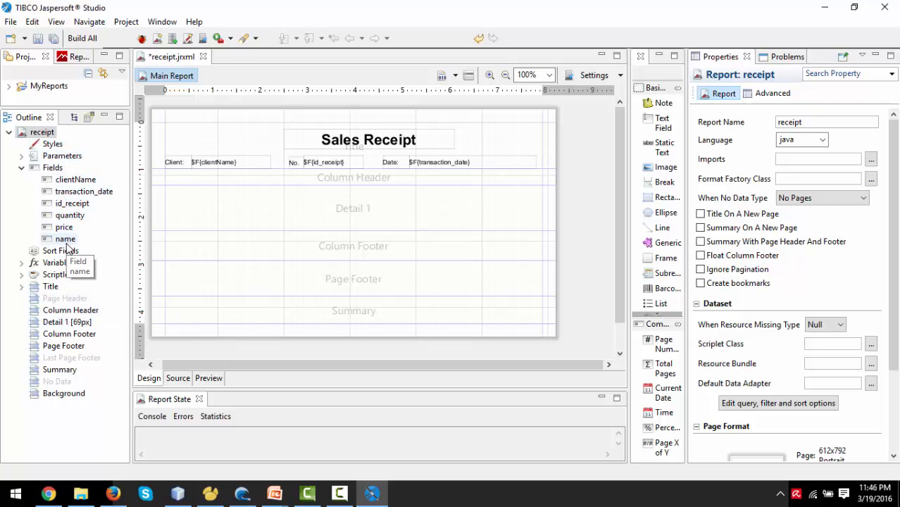
drag(67, 242, 205, 174)
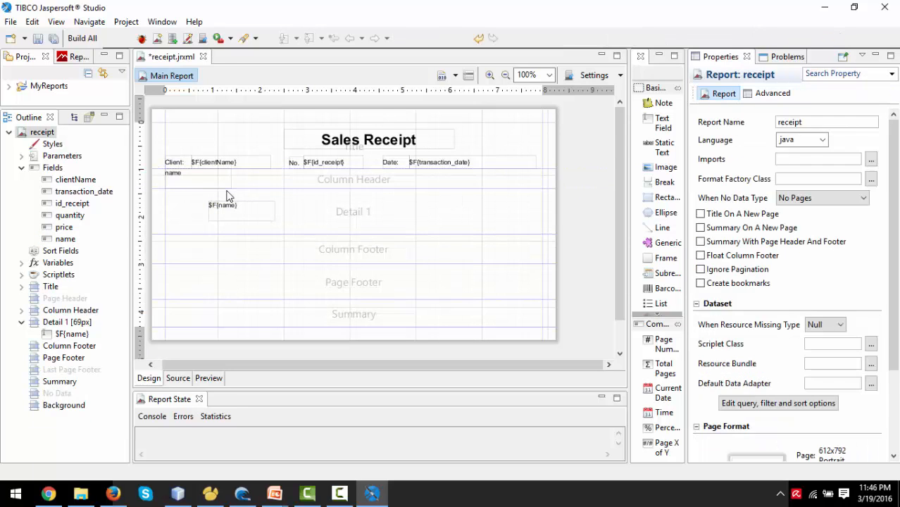
click(224, 185)
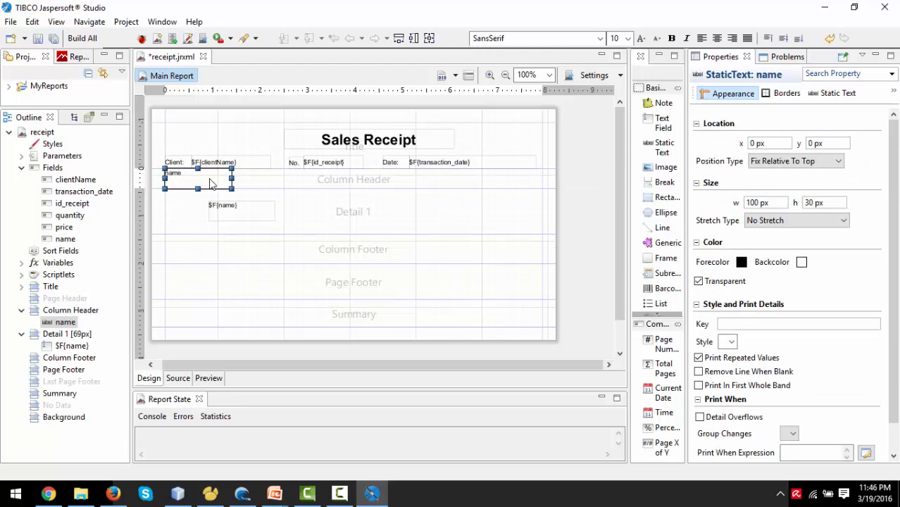
drag(229, 209, 199, 202)
click(195, 180)
click(195, 181)
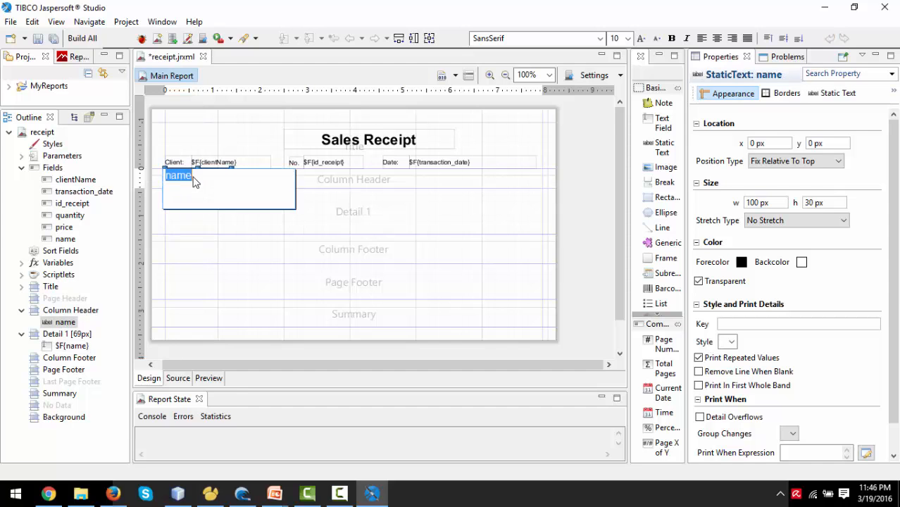
click(295, 207)
click(198, 204)
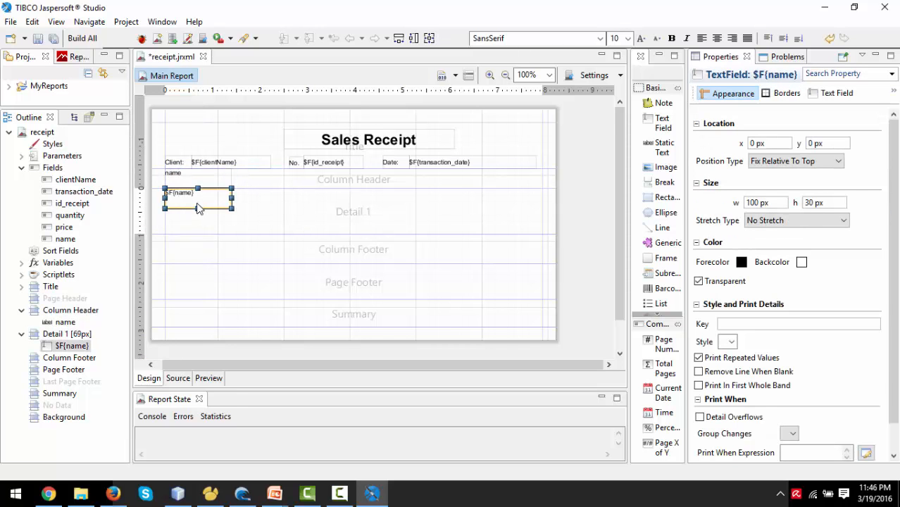
key(Delete)
click(207, 184)
key(Delete)
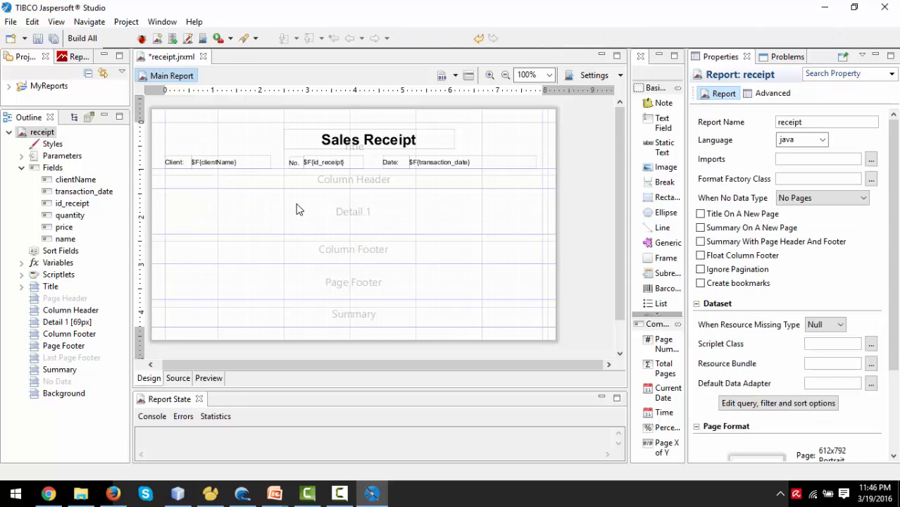
- Add the name field to the Detail 1 band with its column header label, and move both to x 0, y 0 px
click(64, 239)
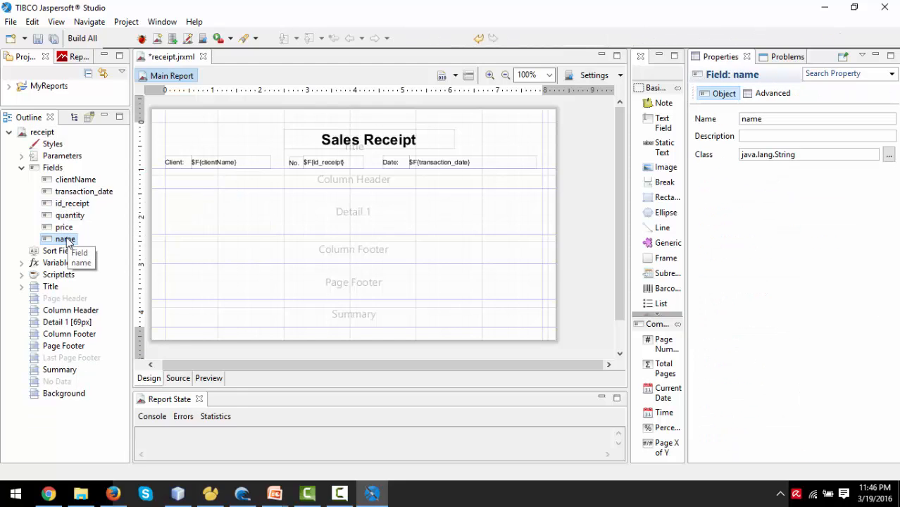
drag(65, 242, 219, 205)
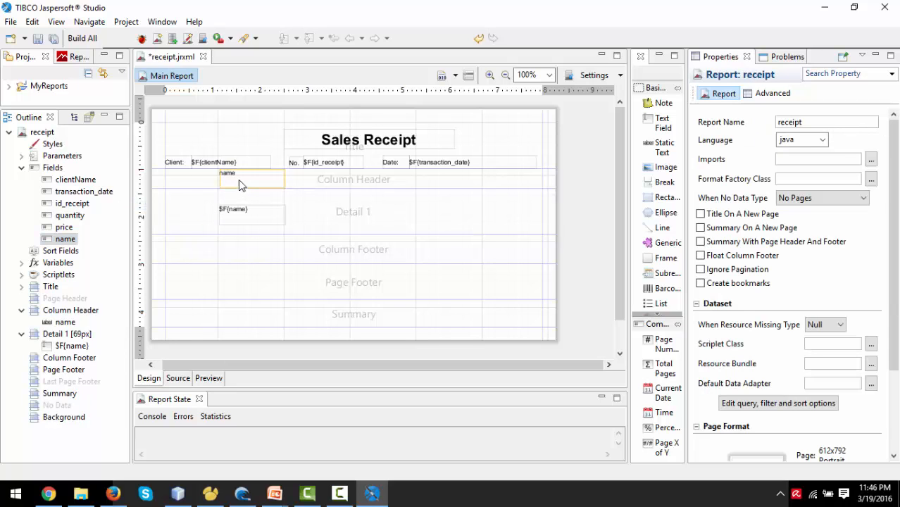
click(243, 209)
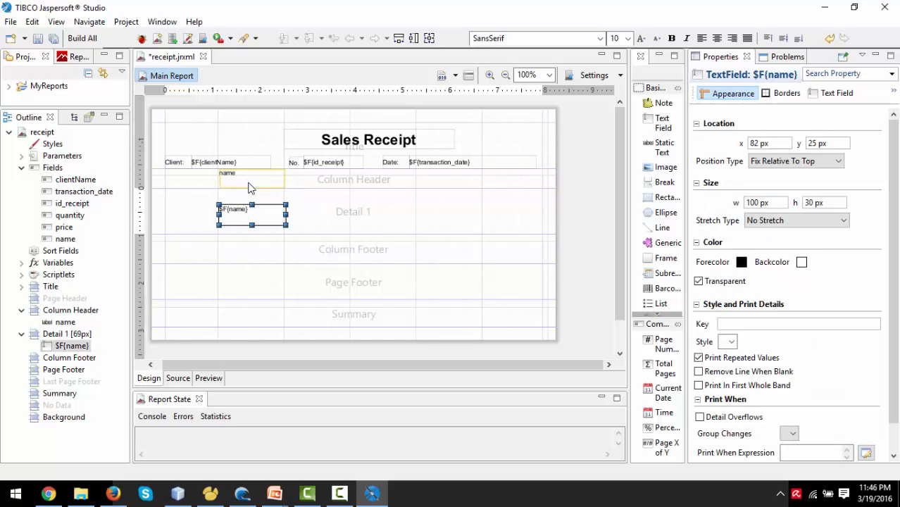
click(248, 187)
click(244, 219)
click(254, 186)
drag(255, 186, 201, 186)
drag(238, 216, 189, 203)
- Change the name column's header label to "Product Name"
double_click(202, 182)
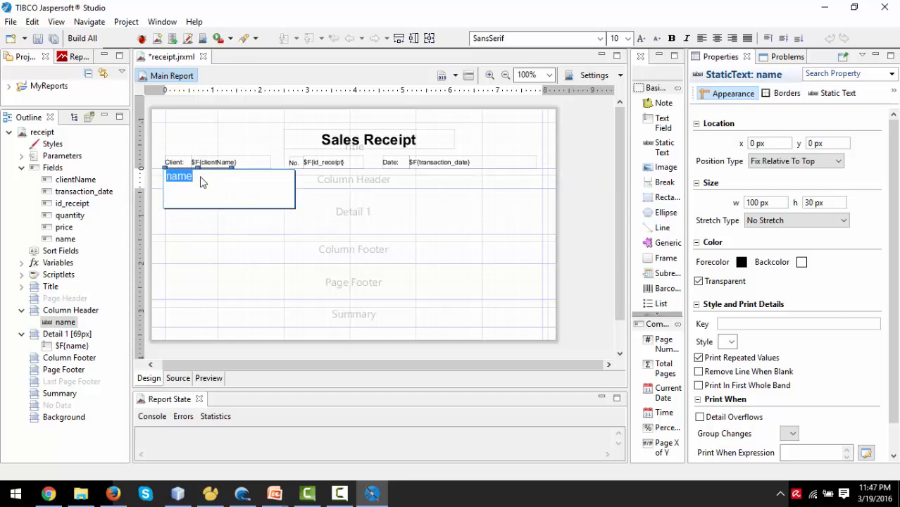
text(Product N)
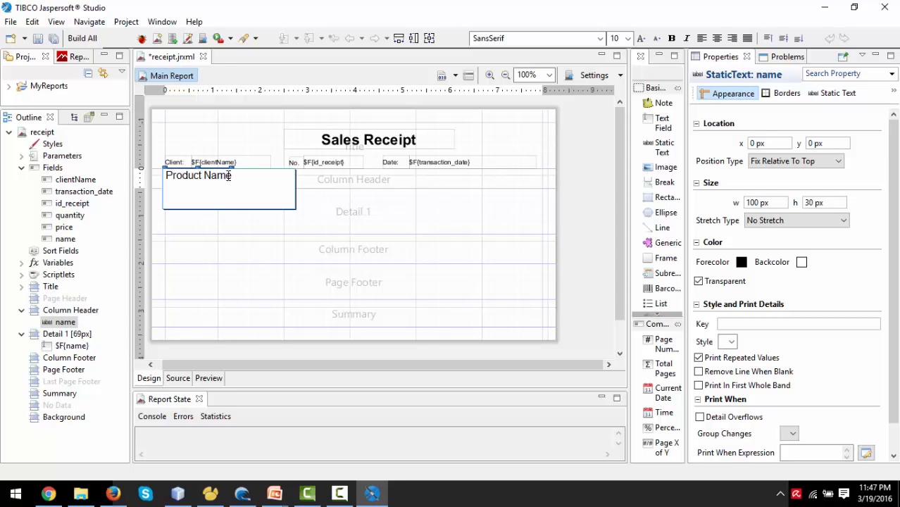
click(343, 203)
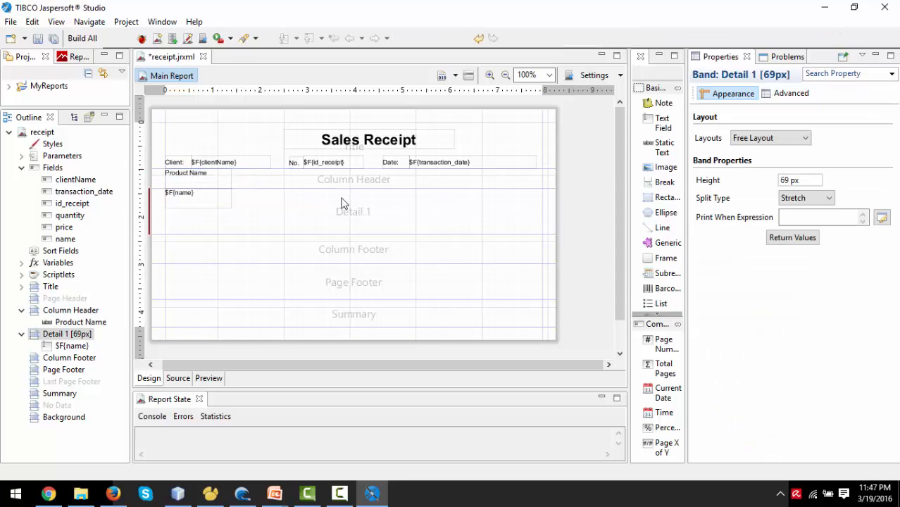
- Centre the text of the Product Name header and the name field horizontally and vertically
click(193, 197)
shift+click(212, 181)
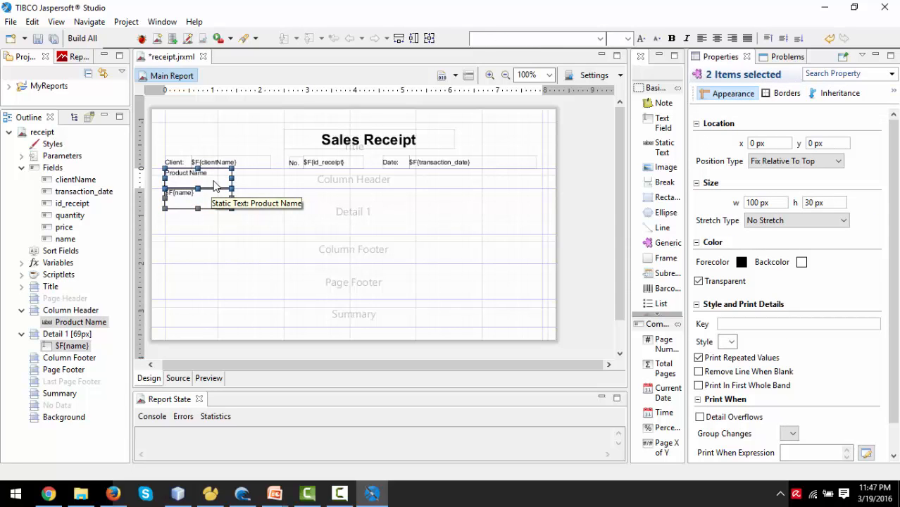
click(717, 38)
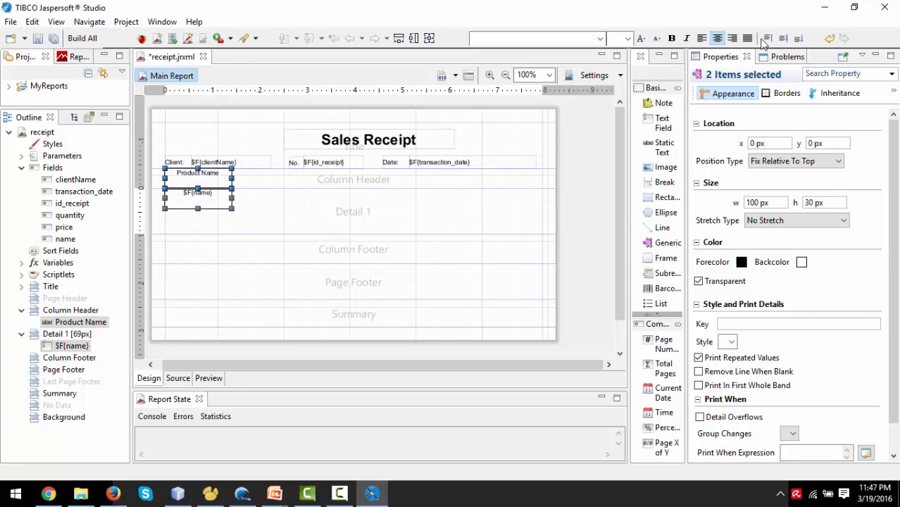
click(783, 38)
click(270, 212)
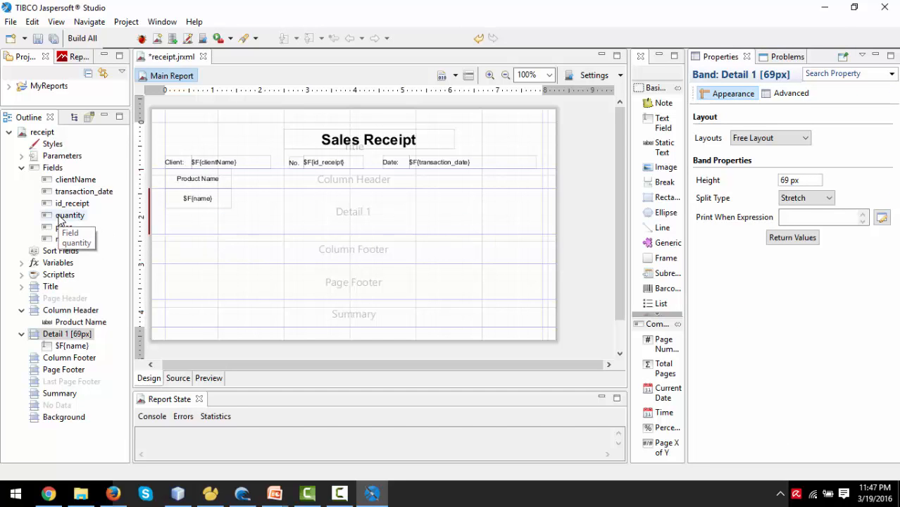
- Add the quantity and price fields with their header labels beside the name column, placing the price field at x 200, y 0 px
drag(59, 220, 235, 195)
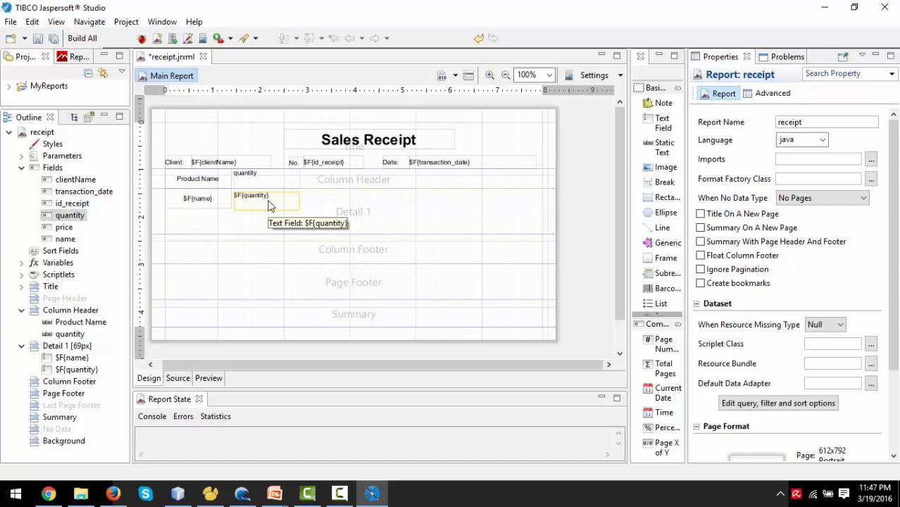
drag(62, 227, 267, 182)
drag(330, 181, 322, 200)
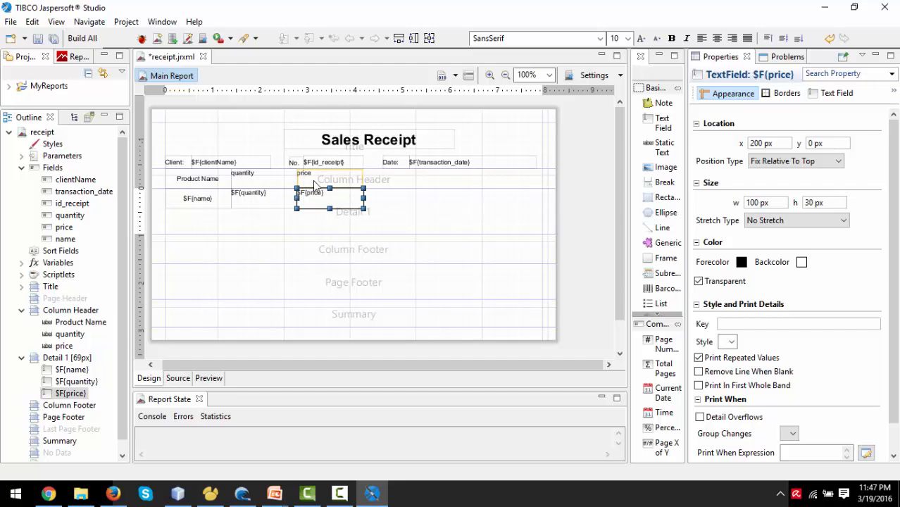
- Centre the text of the quantity and price fields and their header labels horizontally and vertically
ctrl+click(315, 181)
ctrl+click(274, 184)
ctrl+click(274, 195)
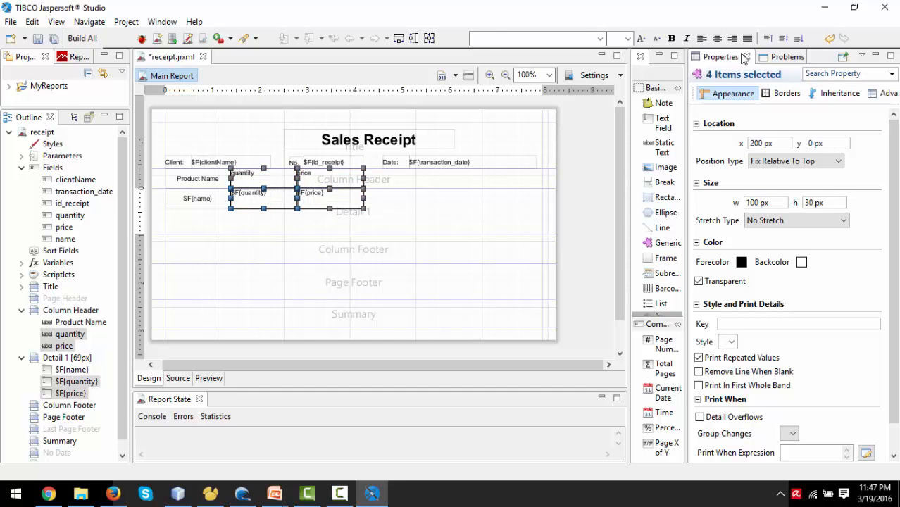
click(717, 38)
click(783, 38)
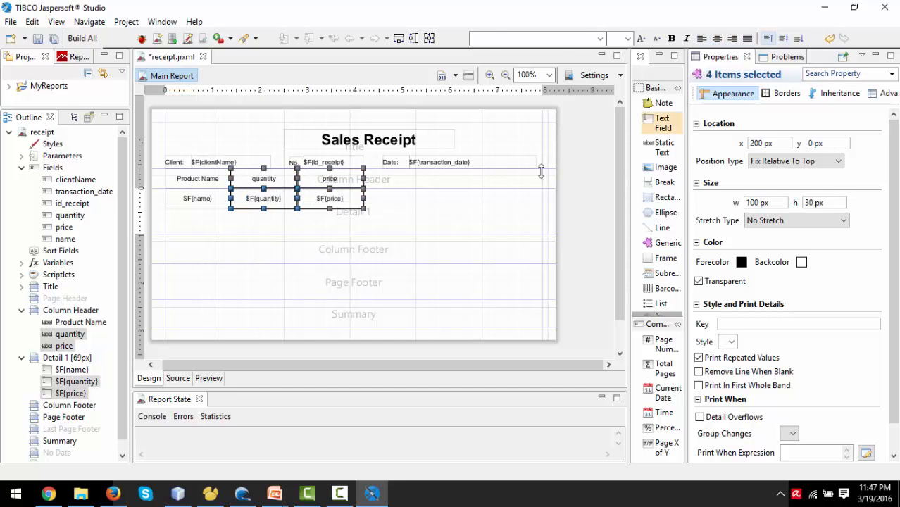
- Reduce the Detail 1 band's height to 30 px
click(464, 211)
drag(462, 233, 462, 221)
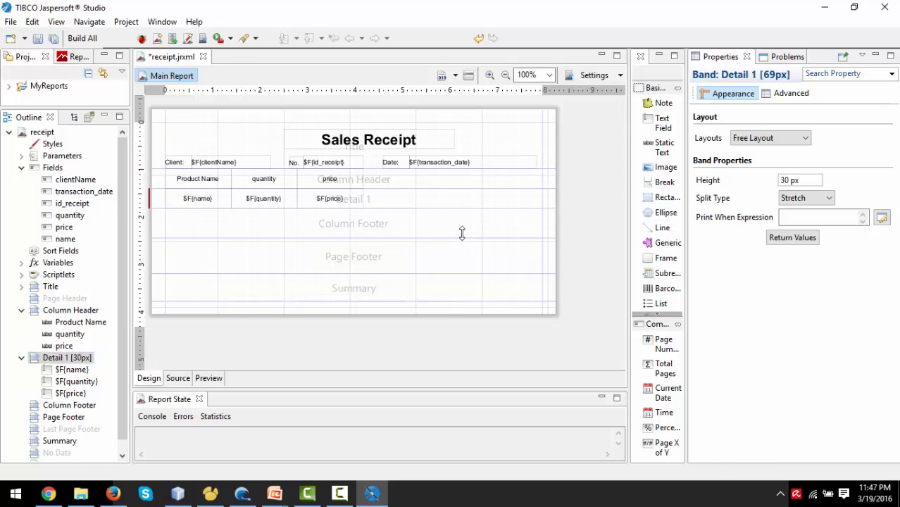
click(276, 198)
click(341, 202)
click(418, 201)
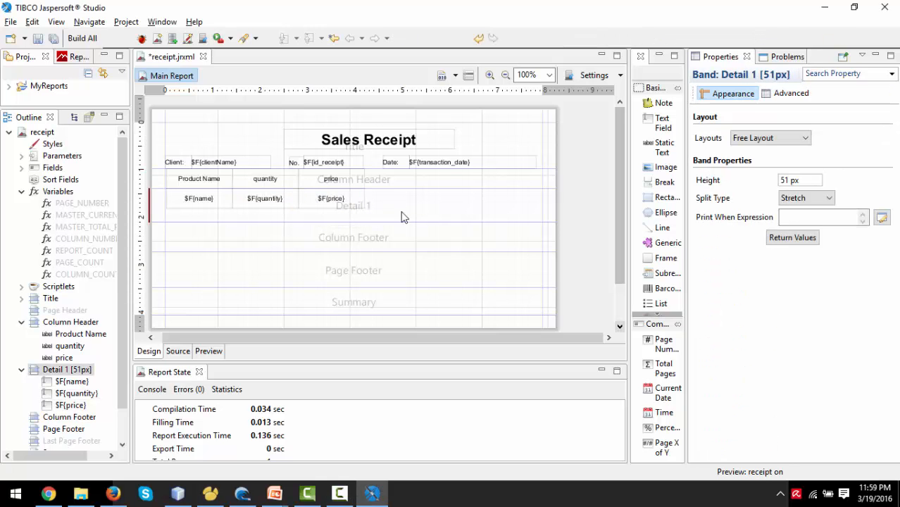
- Create a report variable and name it varPxQ
click(57, 192)
right_click(57, 196)
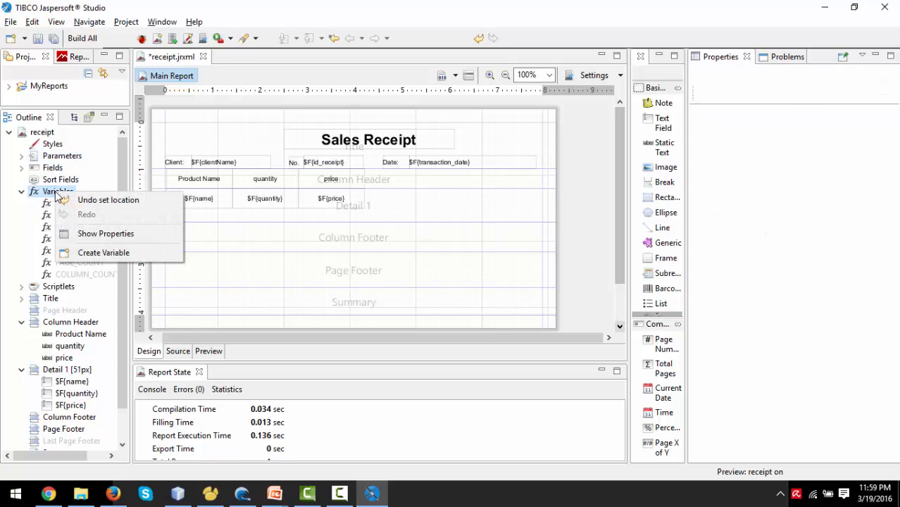
click(104, 252)
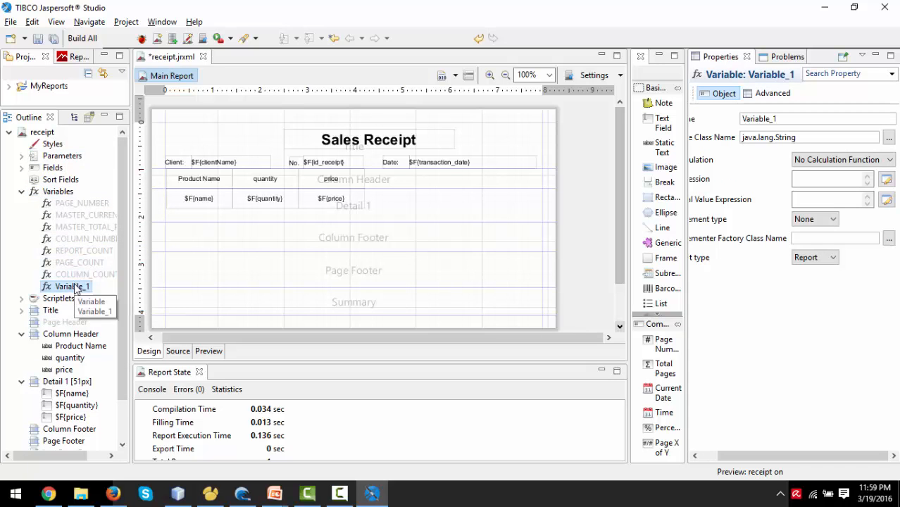
click(797, 118)
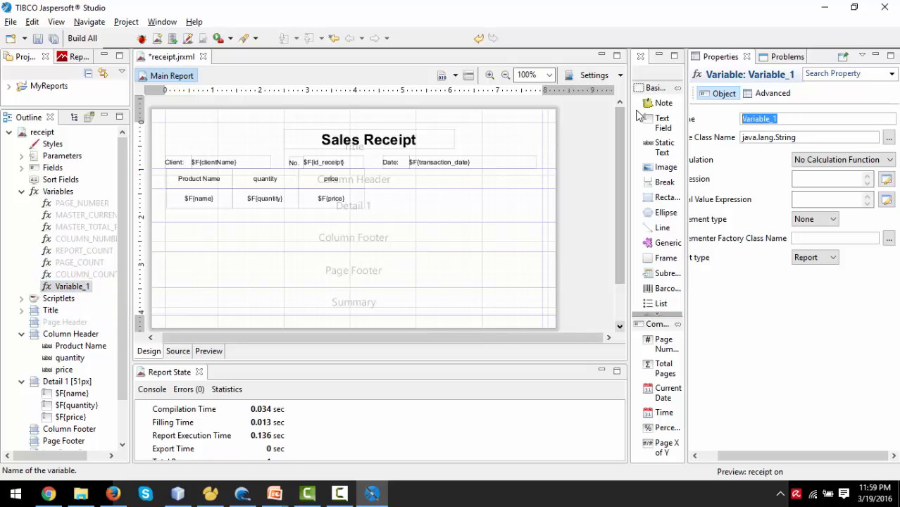
text(varPxQ)
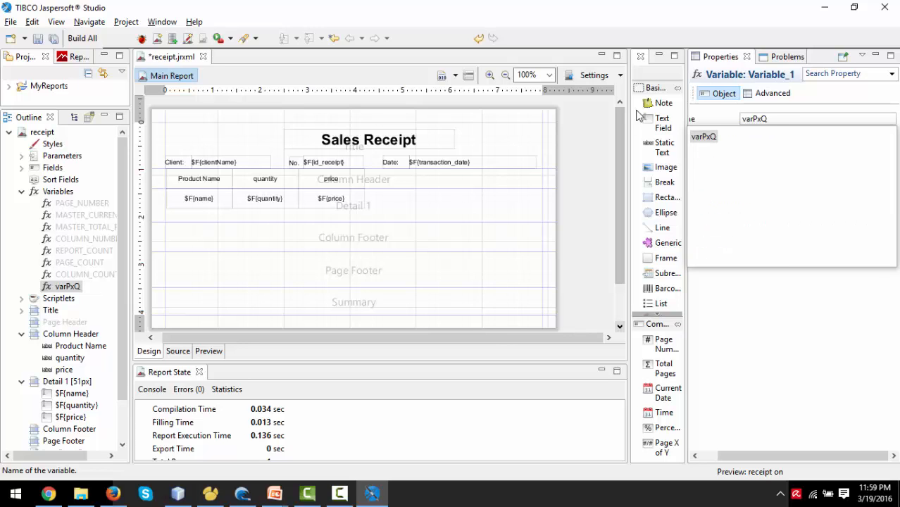
click(802, 119)
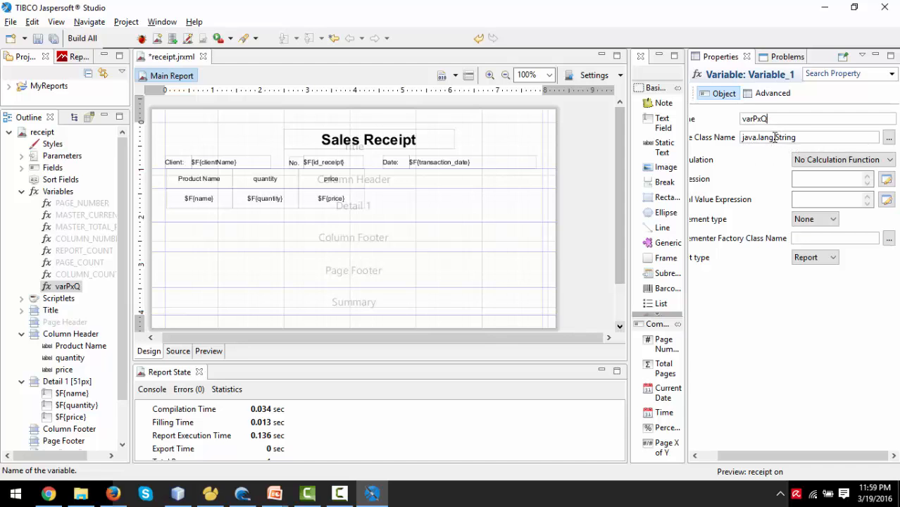
- Set the varPxQ variable's value class to java.math.BigDecimal and open its expression for editing
click(889, 137)
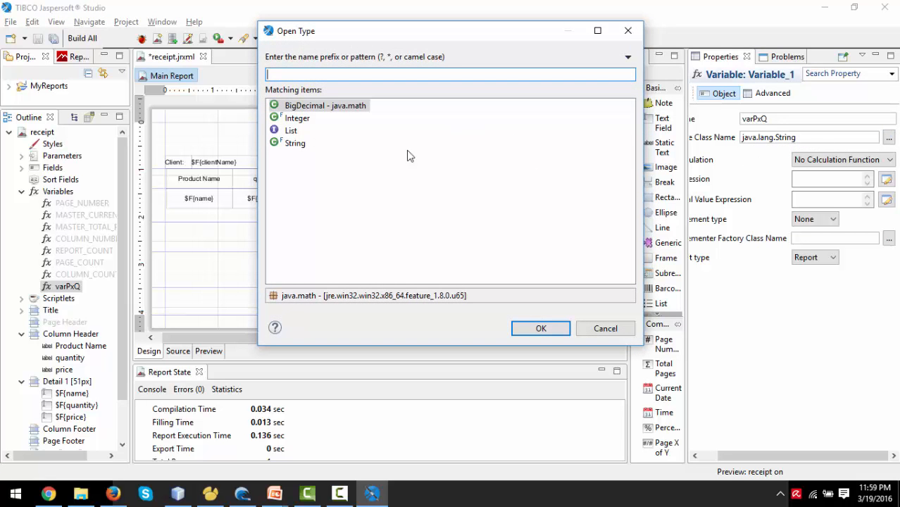
double_click(317, 107)
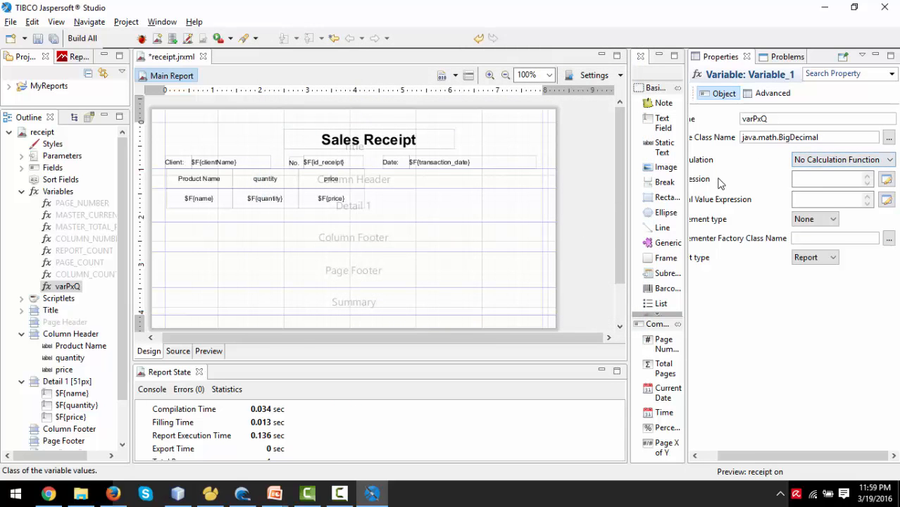
key(Tab)
drag(730, 457, 762, 456)
click(886, 179)
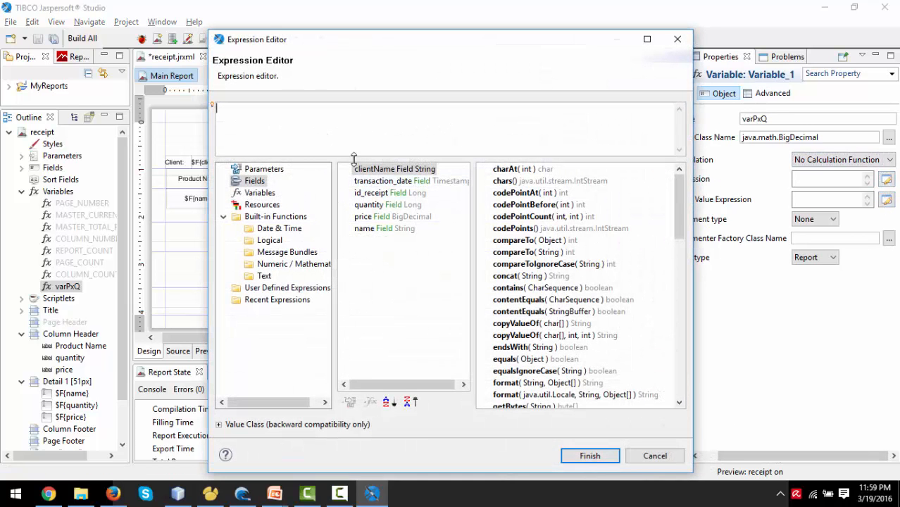
click(364, 218)
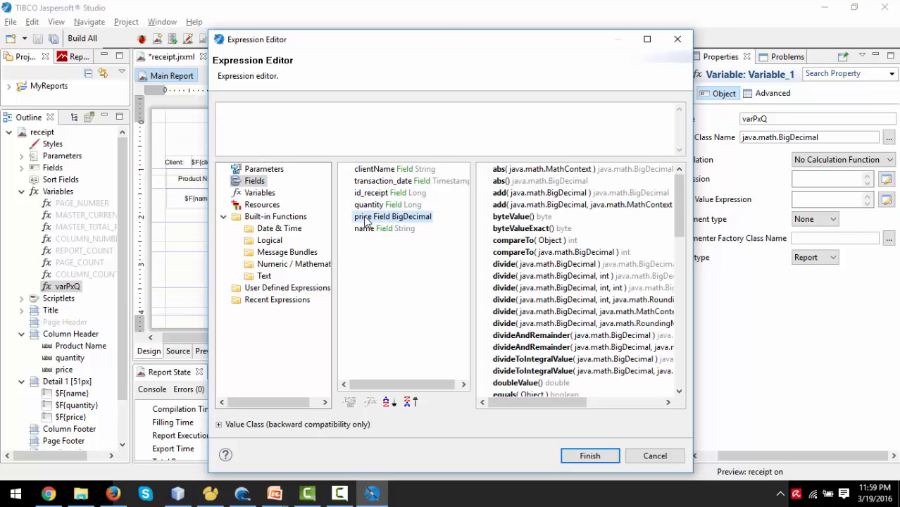
double_click(365, 218)
drag(373, 124, 140, 106)
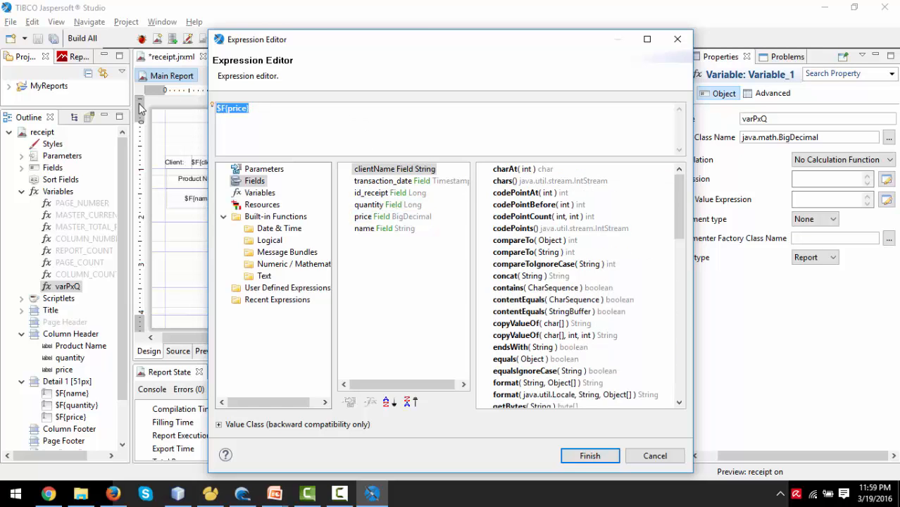
key(BackSpace)
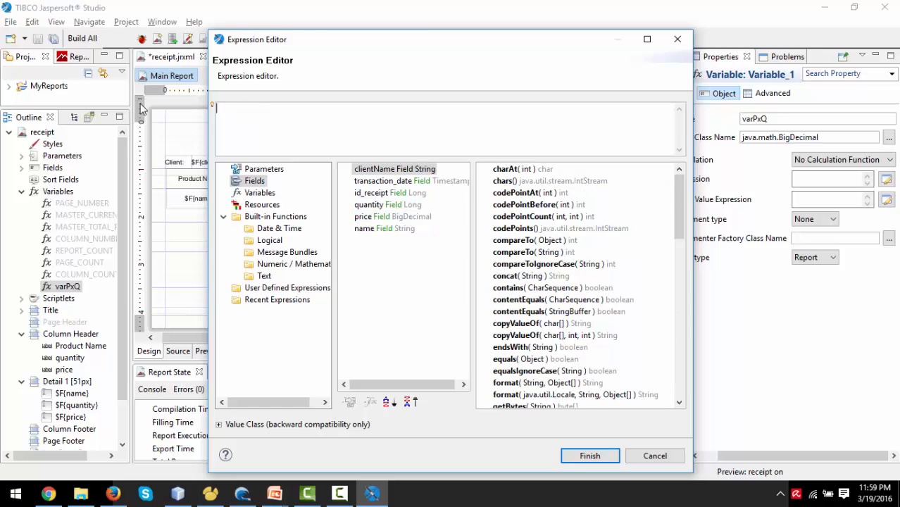
- Start the varPxQ expression with the price field's multiply( java.math.BigDecimal ) method
click(400, 219)
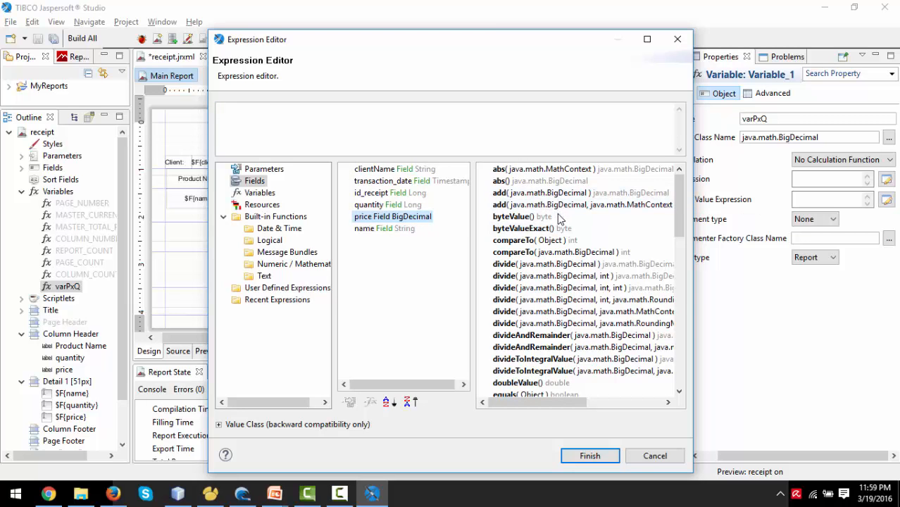
scroll(557, 215, down, 6)
scroll(557, 224, down, 4)
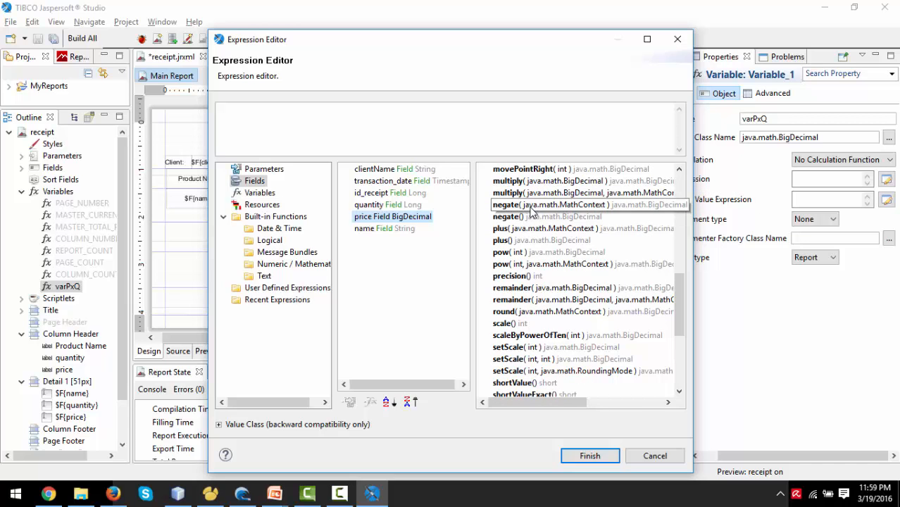
double_click(524, 183)
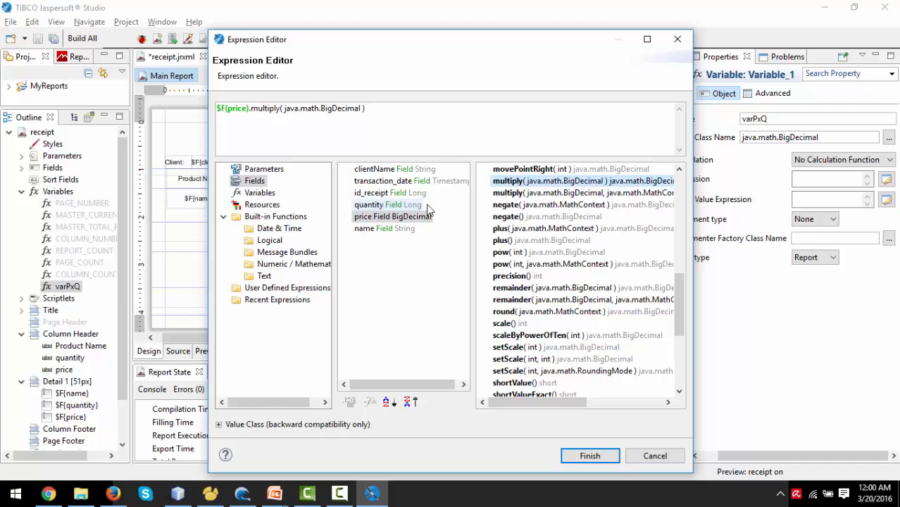
- Make the multiply argument new java.math.BigDecimal($F{quantity}) and accept the varPxQ expression
click(285, 109)
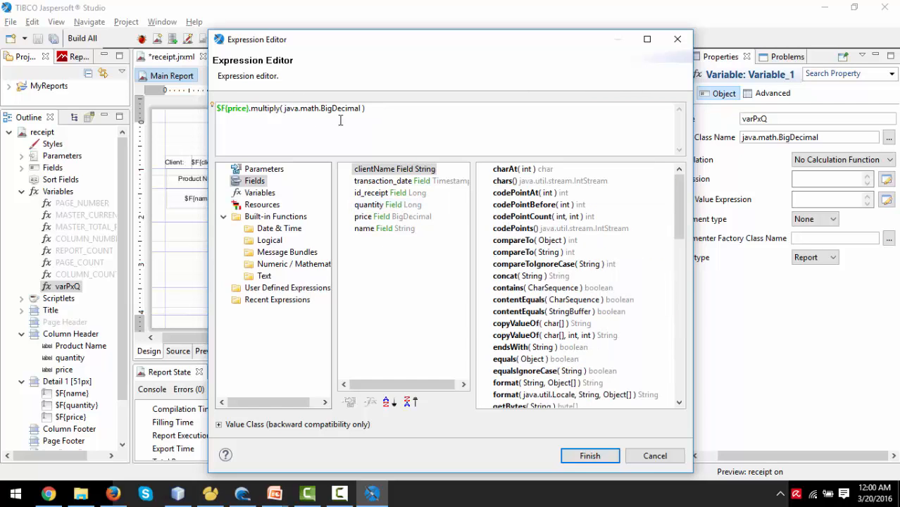
text(new)
click(371, 205)
double_click(373, 206)
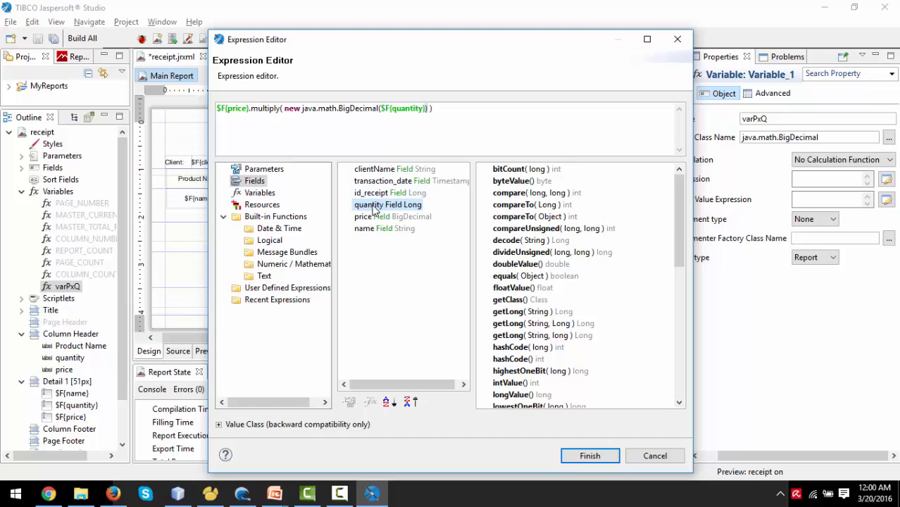
double_click(233, 109)
double_click(265, 109)
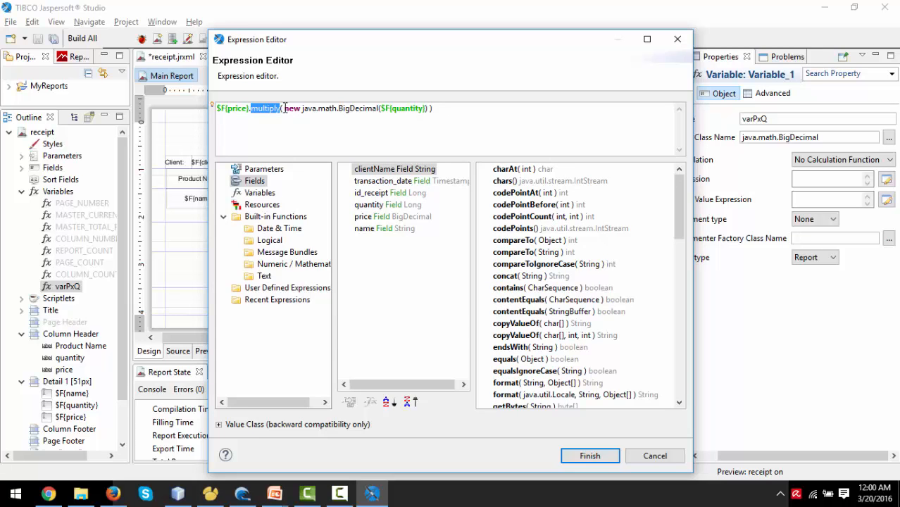
drag(285, 109, 425, 109)
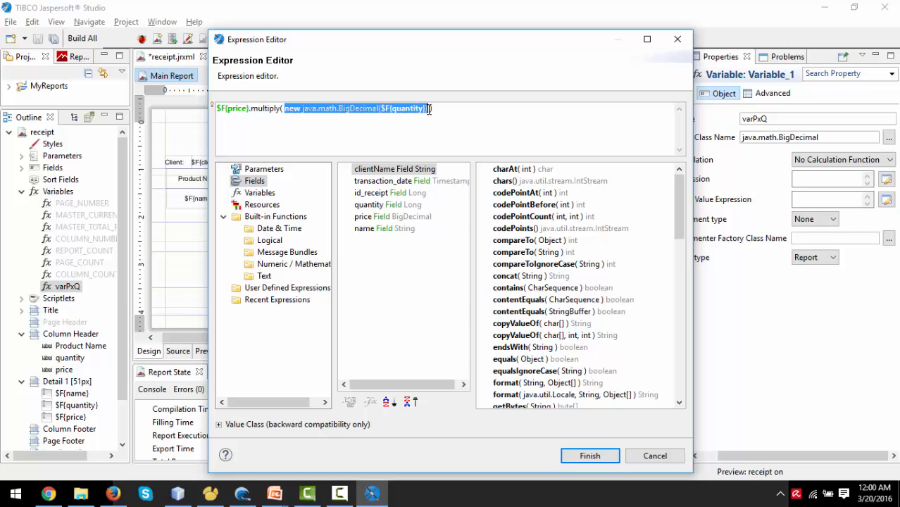
double_click(406, 109)
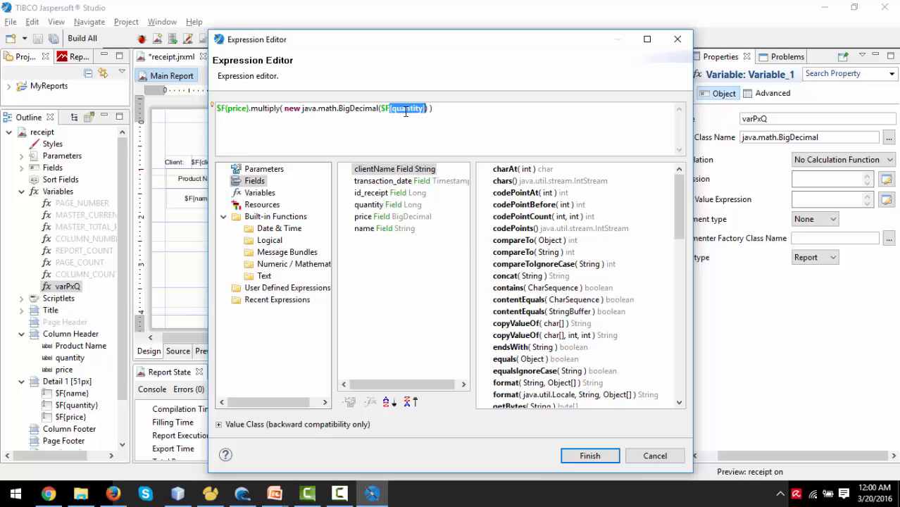
click(588, 459)
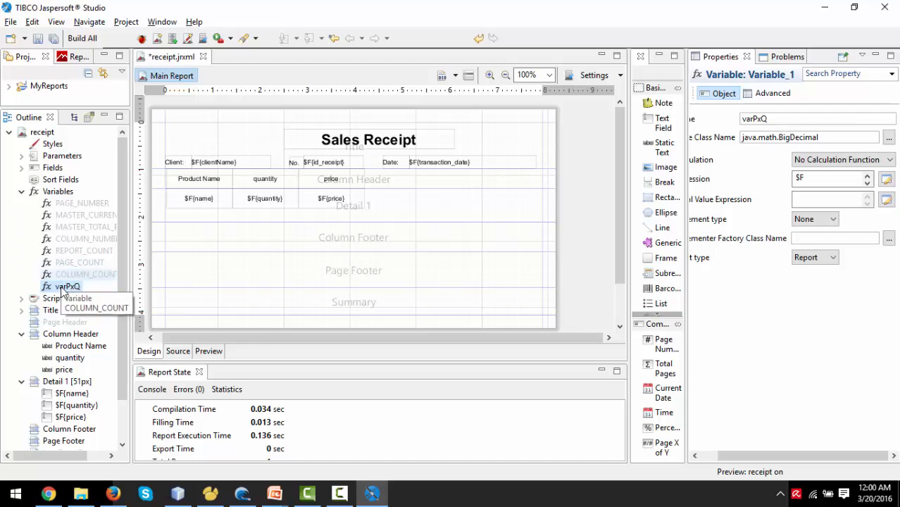
- Add the varPxQ variable to the Detail 1 band at x 302, y 0 px and centre its text horizontally and vertically
drag(68, 286, 388, 198)
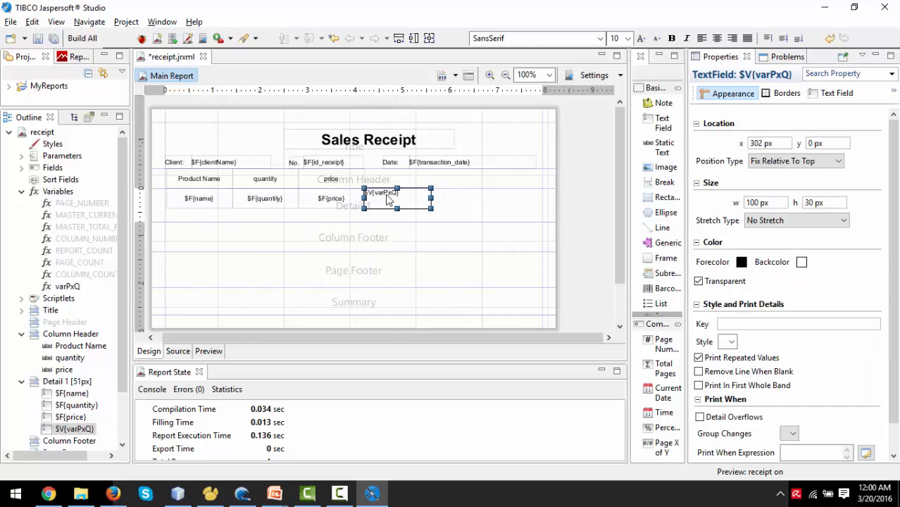
click(717, 38)
click(783, 38)
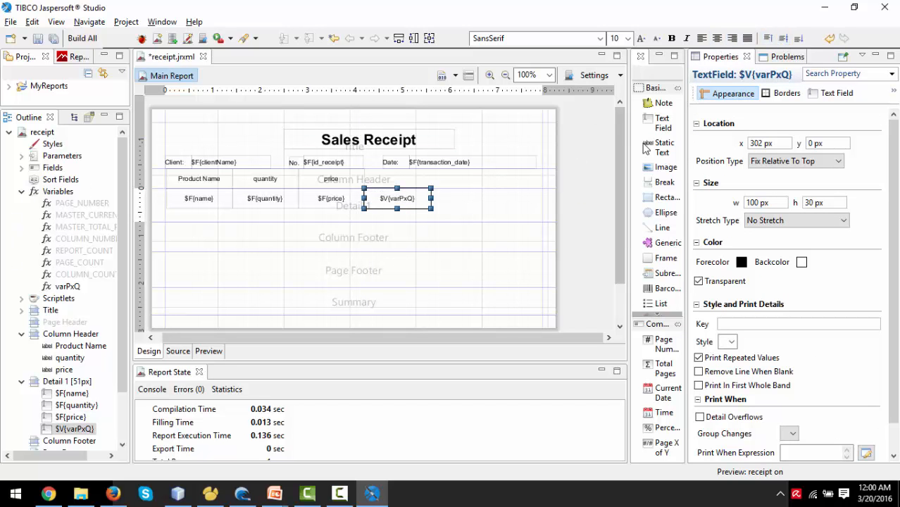
- Add a centred static text "Price x Qty" to the Column Header band and align it above the varPxQ field
drag(664, 148, 380, 179)
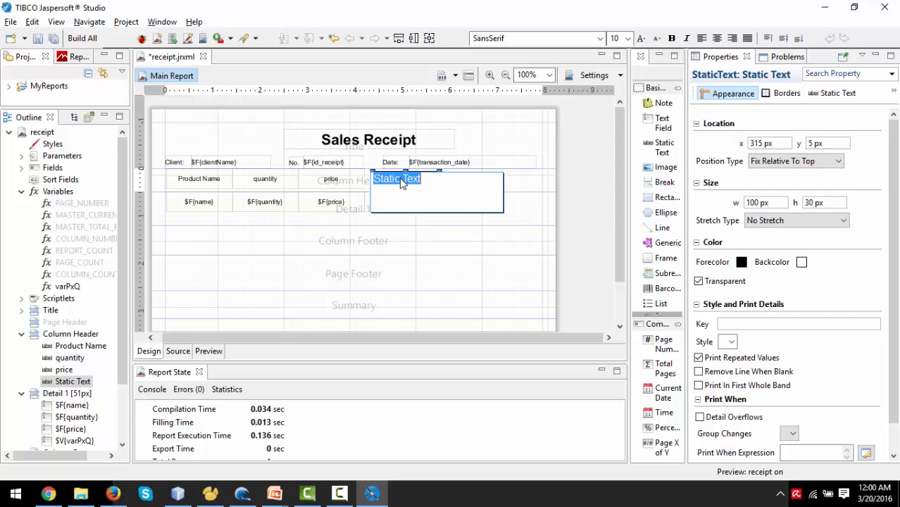
text(Price x Qty)
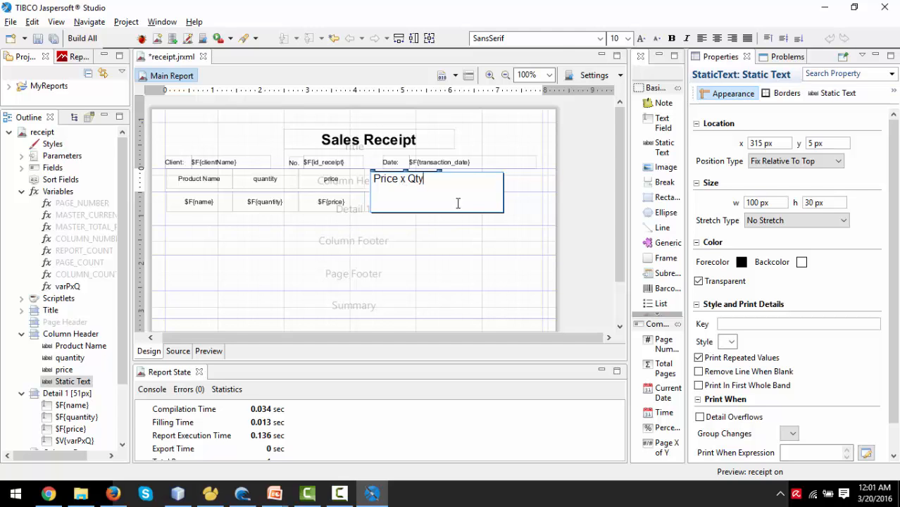
click(525, 207)
click(412, 186)
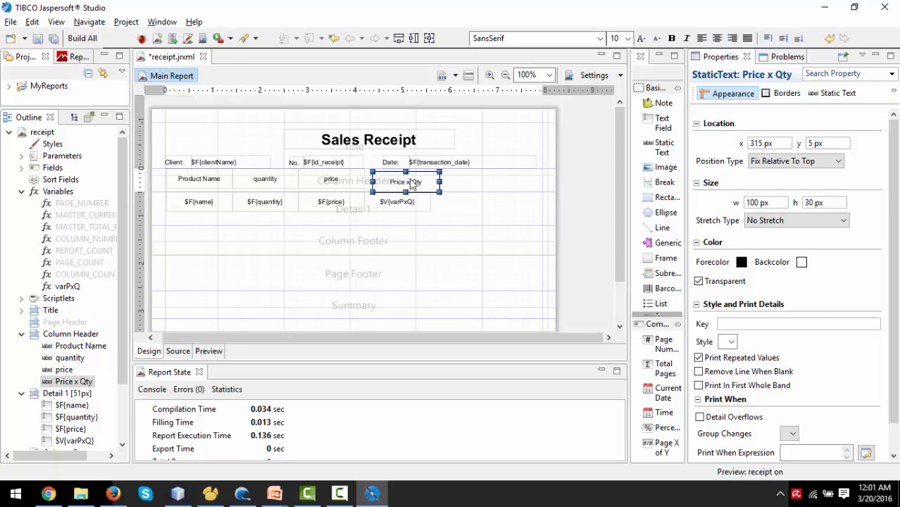
drag(411, 180, 400, 178)
click(458, 201)
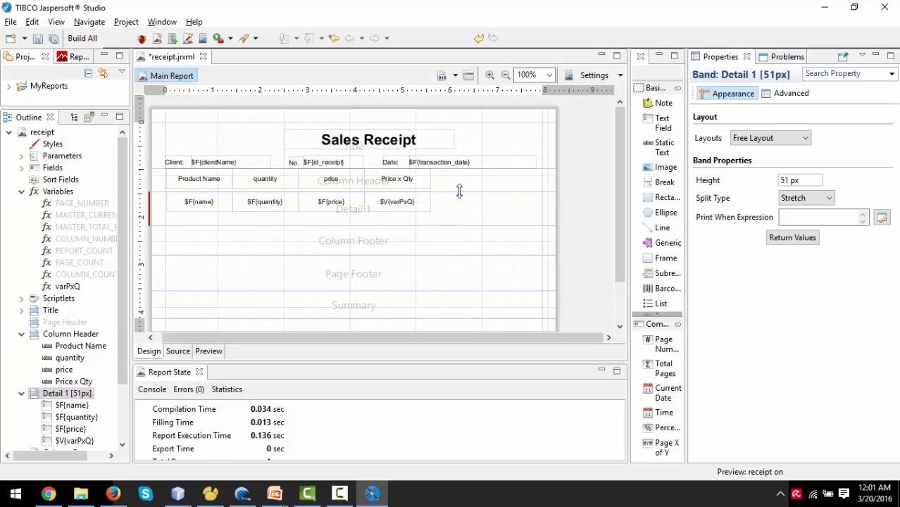
- Shrink the Column Header and Detail 1 bands to fit the elements they contain
double_click(459, 190)
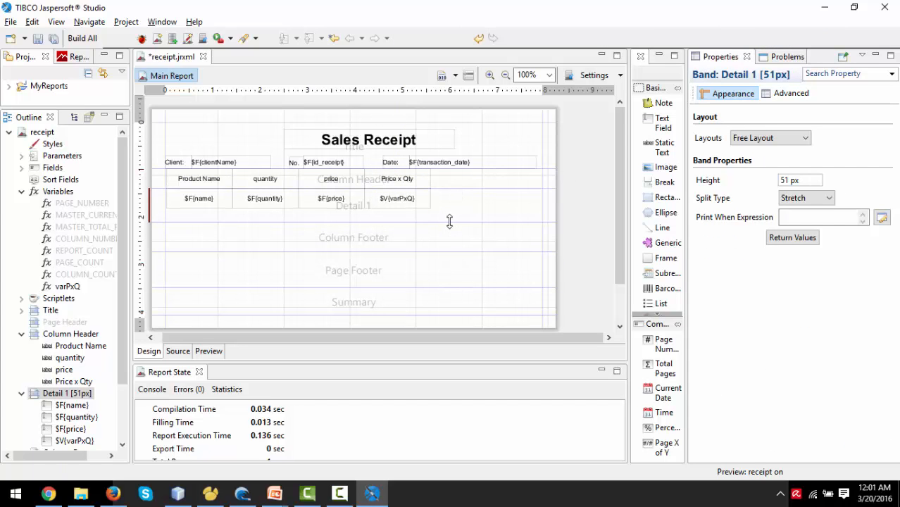
double_click(449, 222)
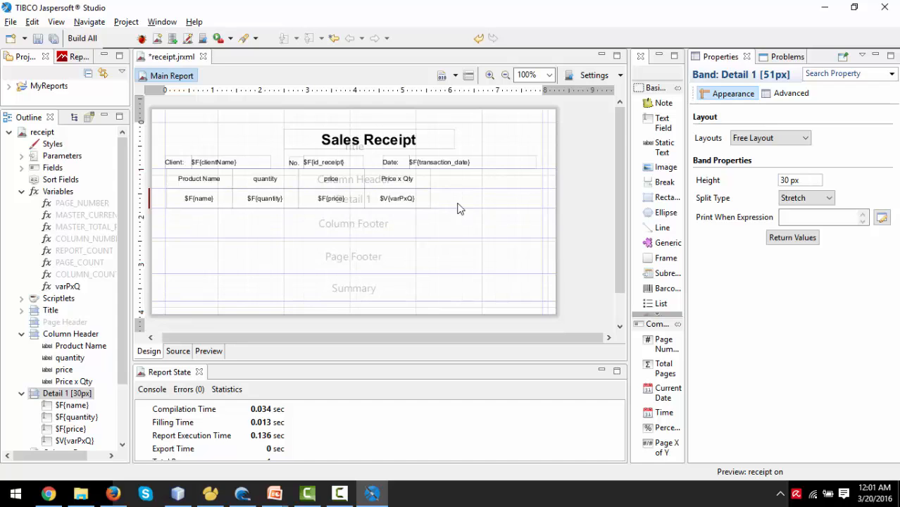
- Move all eight column header labels and detail fields right as a group until Product Name is at x 94 px
mouse_move(491, 224)
mouse_down()
mouse_move(148, 169)
mouse_move(176, 176)
mouse_up()
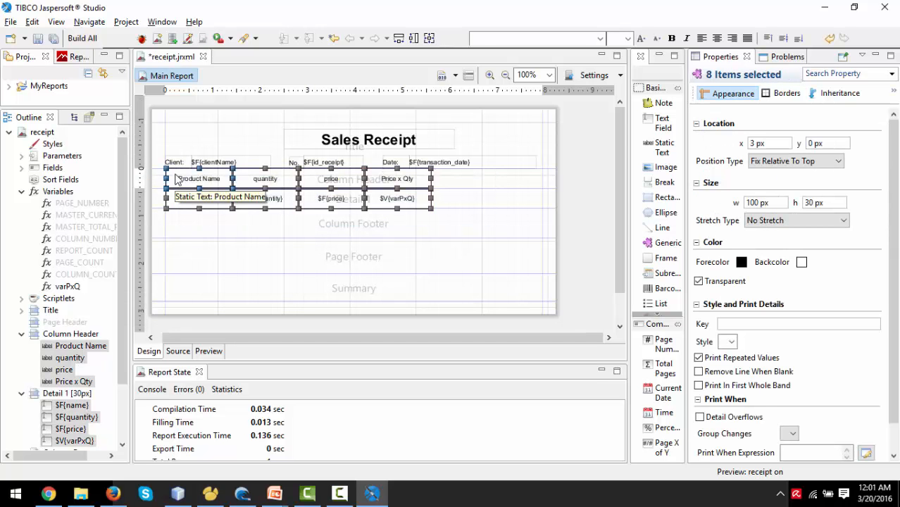
key(Right)
key(Right)
key(Right)
key(Right)
key(Right)
key(Right)
key(Right)
key(Right)
key(Right)
key(Right)
key(Right)
key(Right)
key(Right)
key(Right)
key(Right)
key(Right)
key(Right)
key(Right)
key(Right)
key(Right)
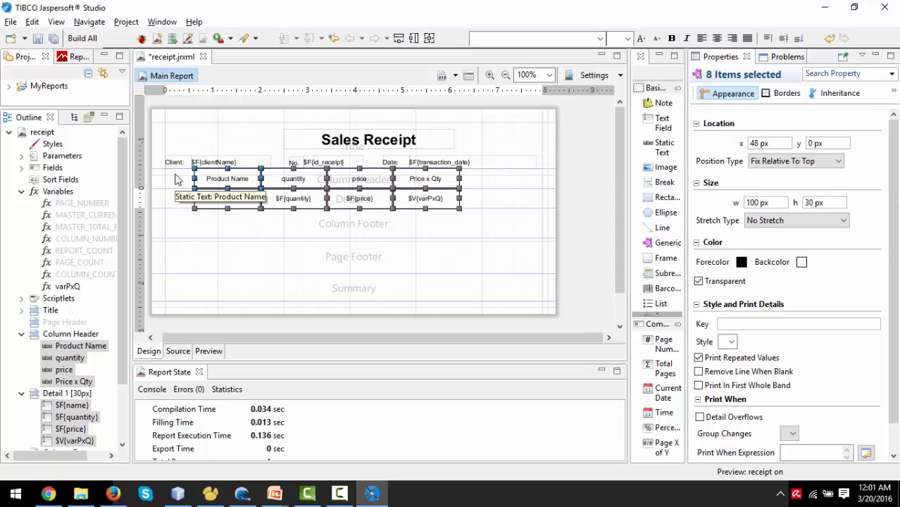
key(Right)
key(Right)
key(Right)
key(Right)
key(Right)
key(Right)
key(Right)
key(Right)
key(Right)
key(Right)
key(Right)
key(Right)
key(Right)
key(Right)
key(Right)
key(Right)
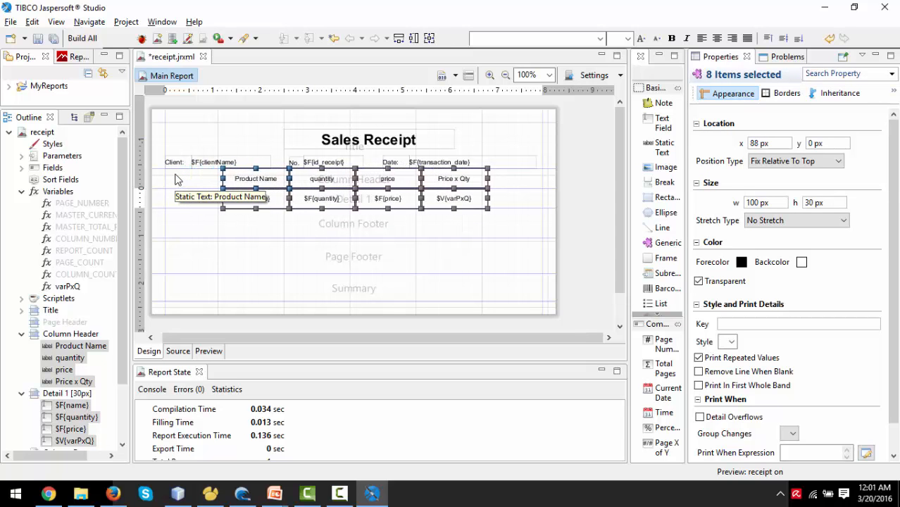
key(Right)
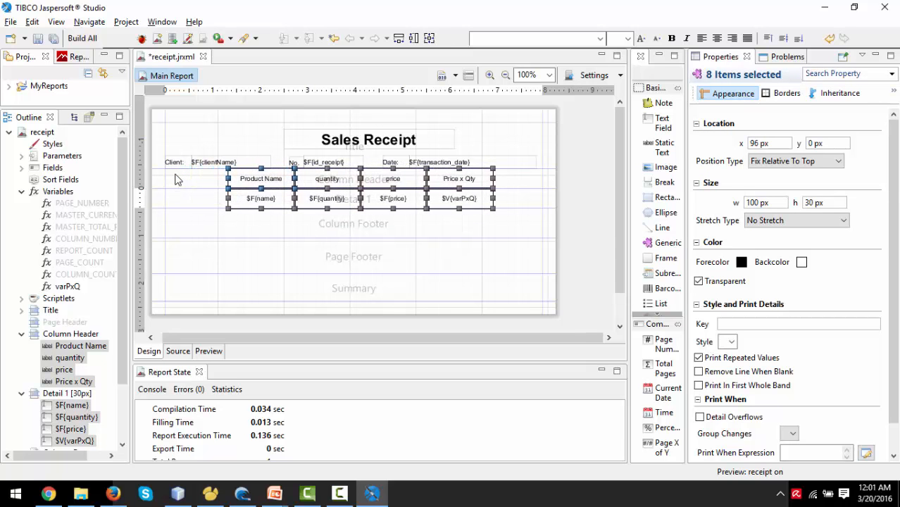
key(Right)
key(Left)
key(Left)
key(Left)
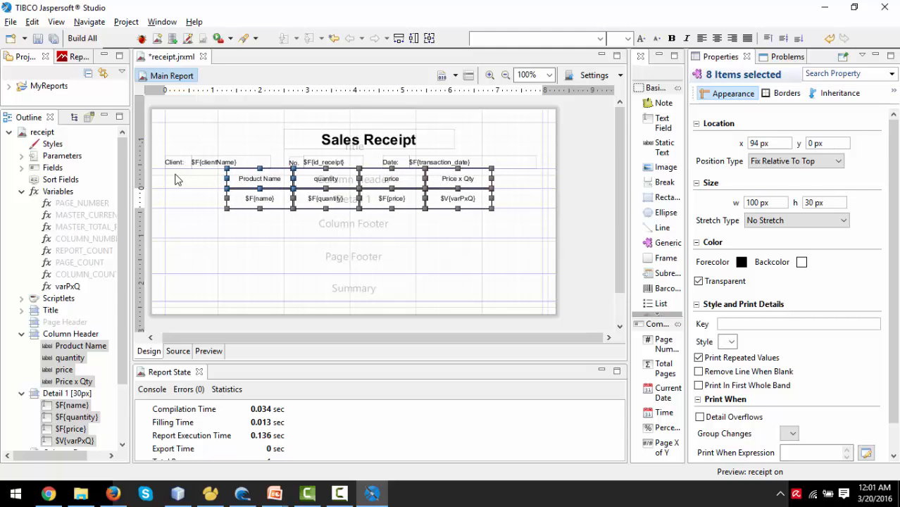
click(303, 224)
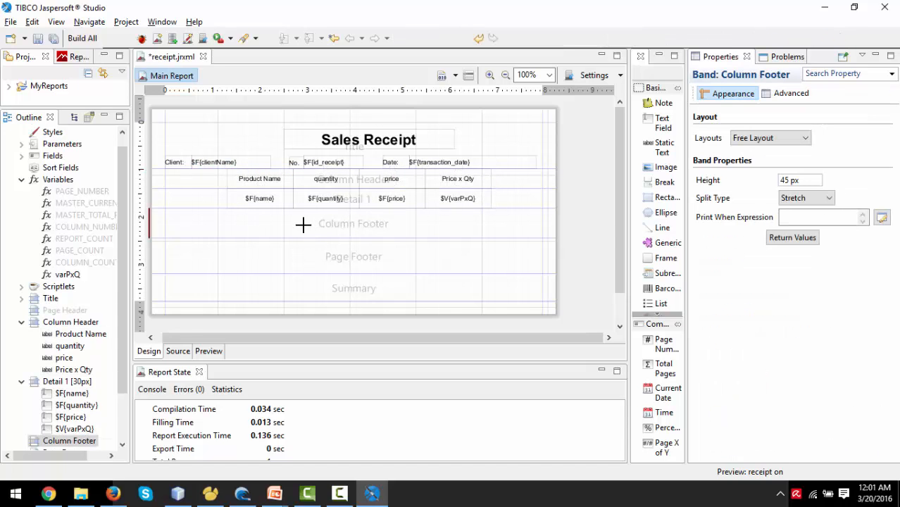
- Preview the report, rerun it with idReceipt set to 3 and examine the product rows
click(209, 352)
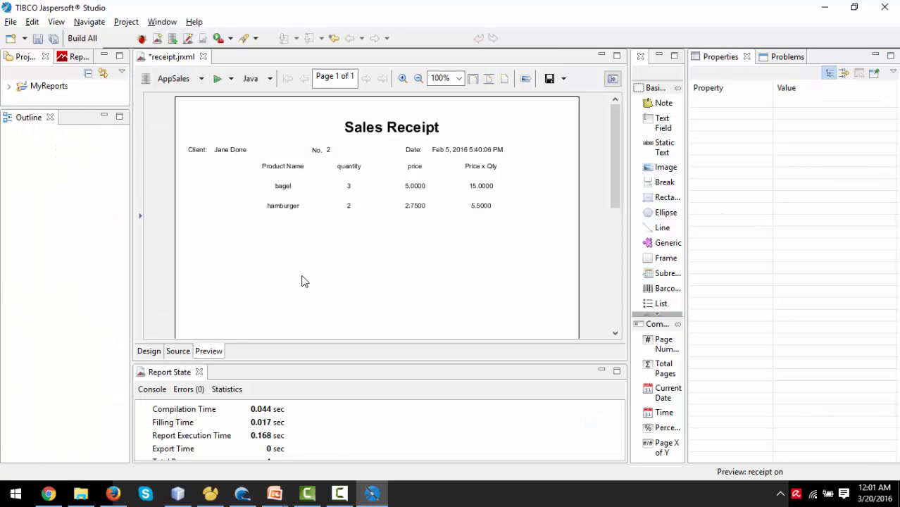
click(140, 216)
double_click(216, 137)
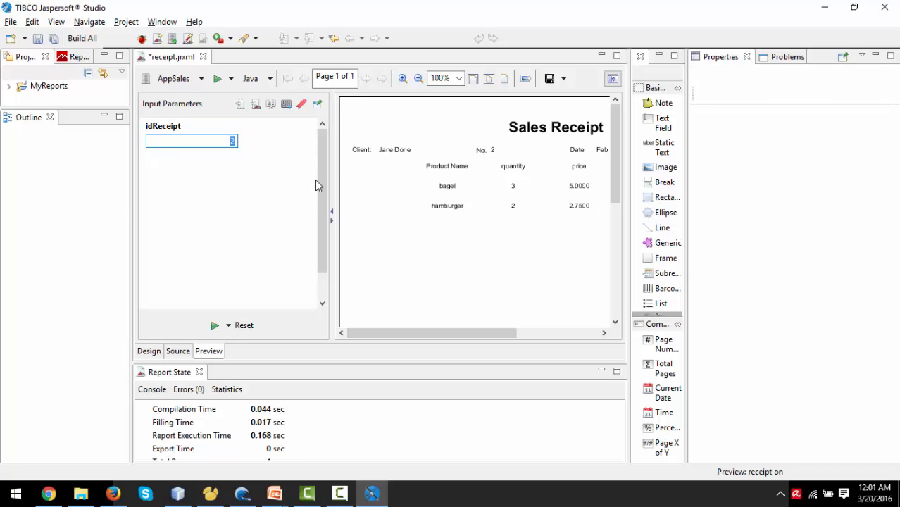
click(332, 216)
click(140, 216)
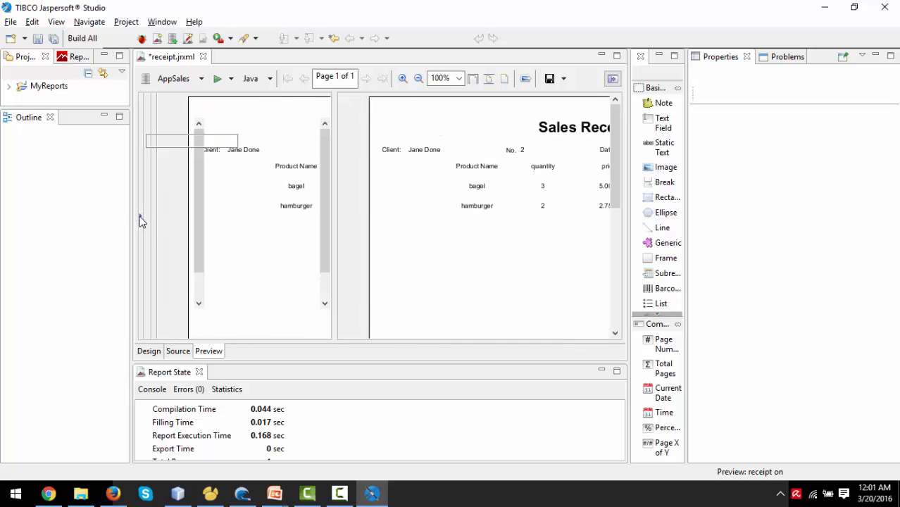
text(3)
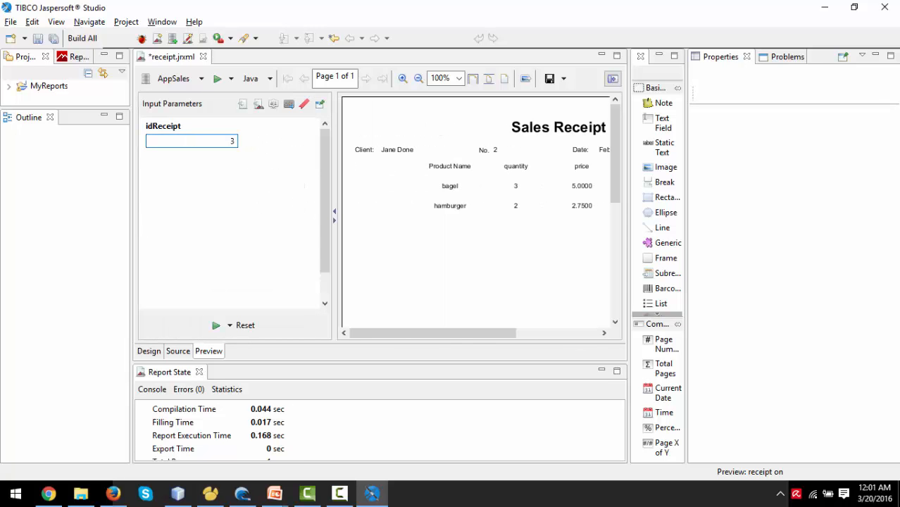
click(216, 326)
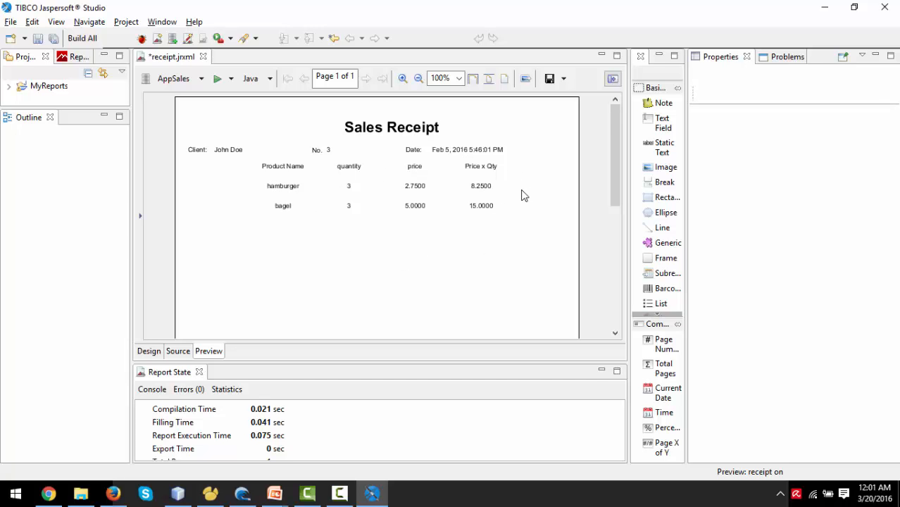
scroll(522, 195, down, 5)
scroll(523, 195, up, 5)
scroll(523, 195, down, 2)
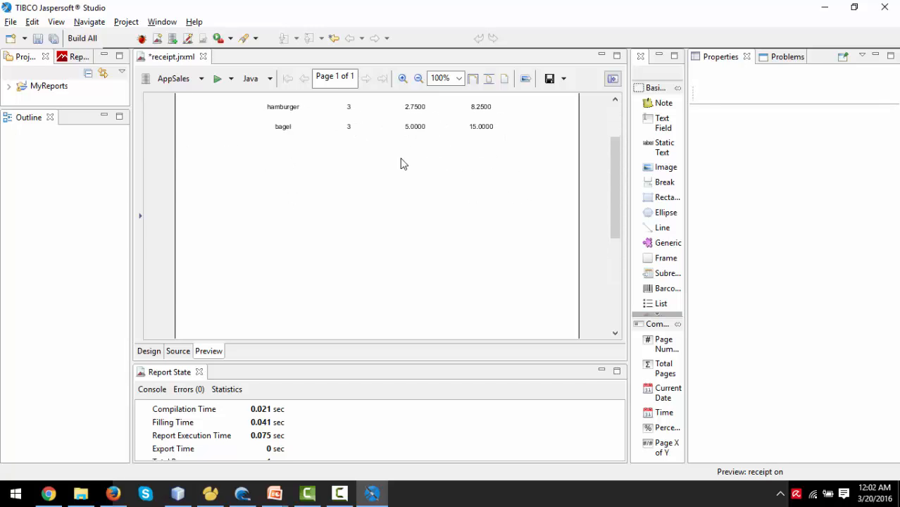
scroll(448, 162, up, 2)
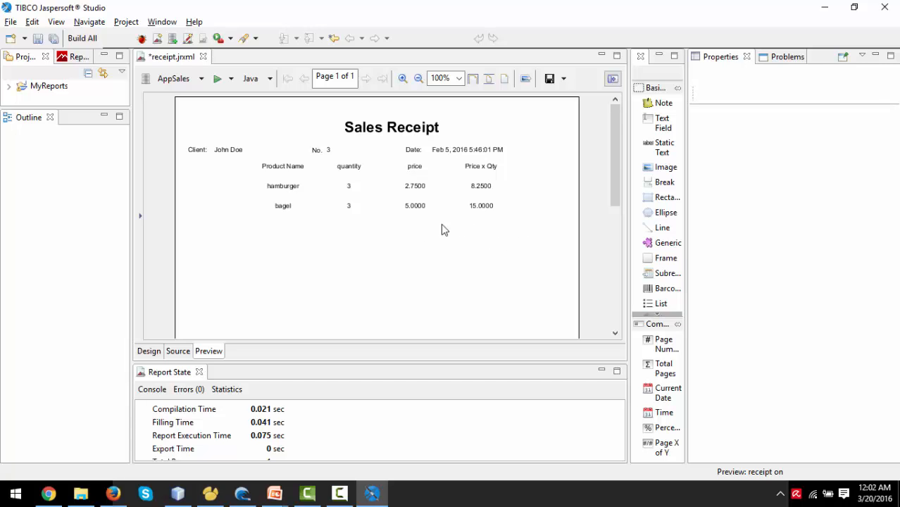
- Return to the report design and inspect the Column Footer, Page Footer and Summary bands
click(140, 221)
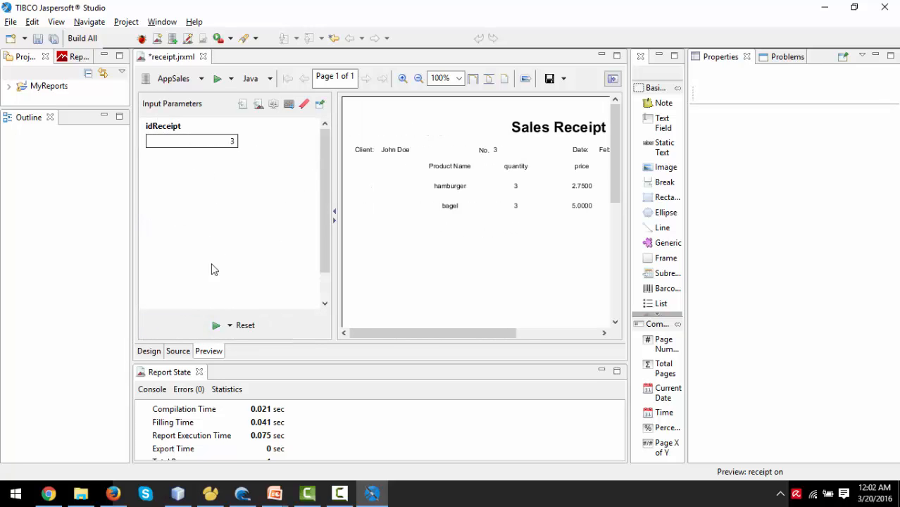
click(148, 351)
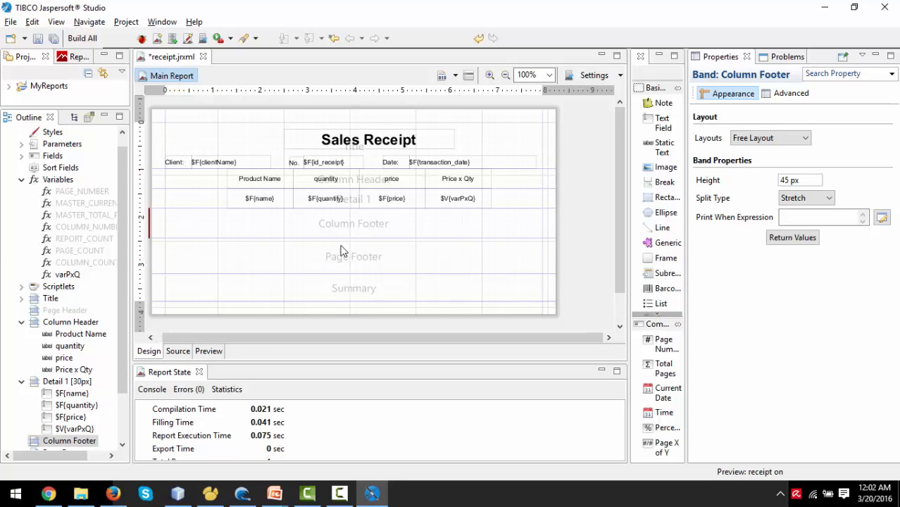
click(321, 258)
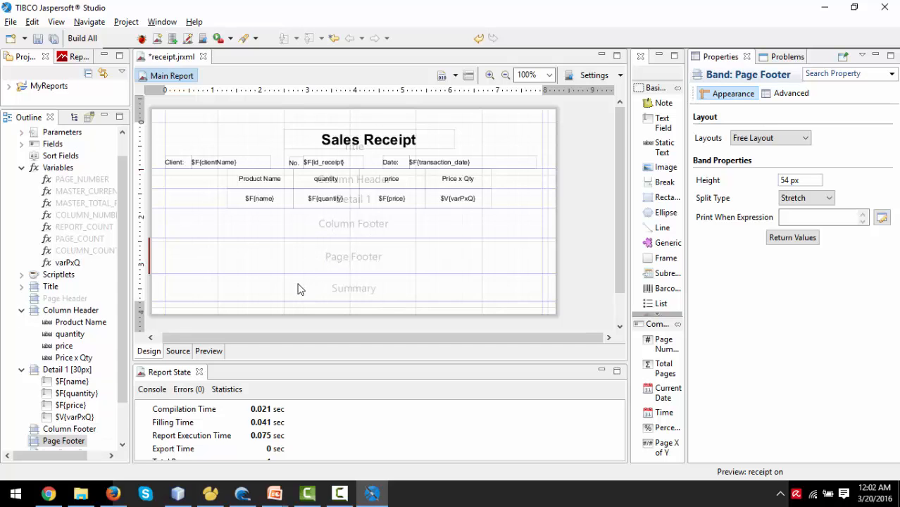
click(299, 290)
click(227, 230)
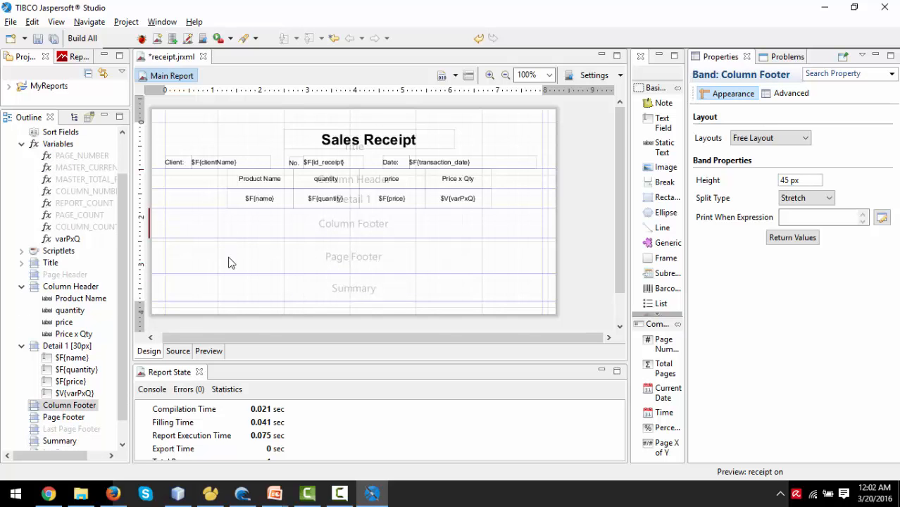
click(229, 263)
click(233, 227)
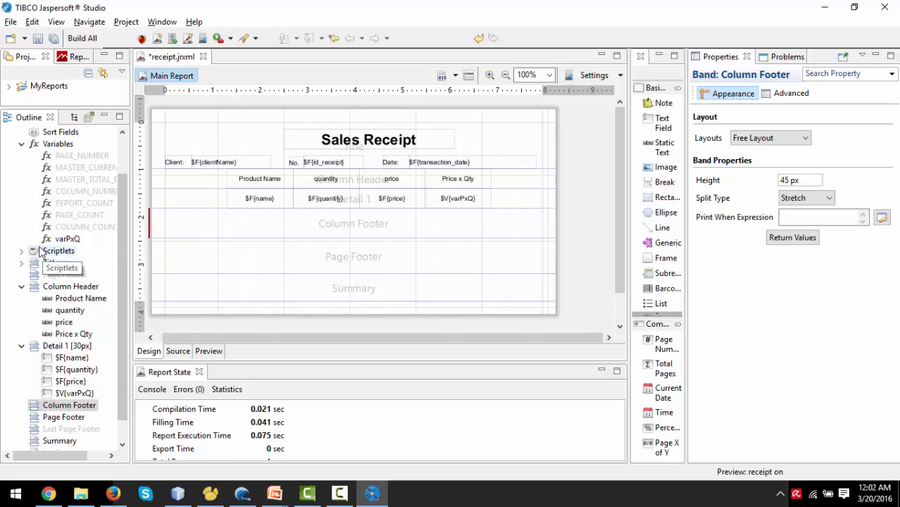
- Delete the Column Footer and Page Footer bands from the report
click(21, 144)
click(22, 239)
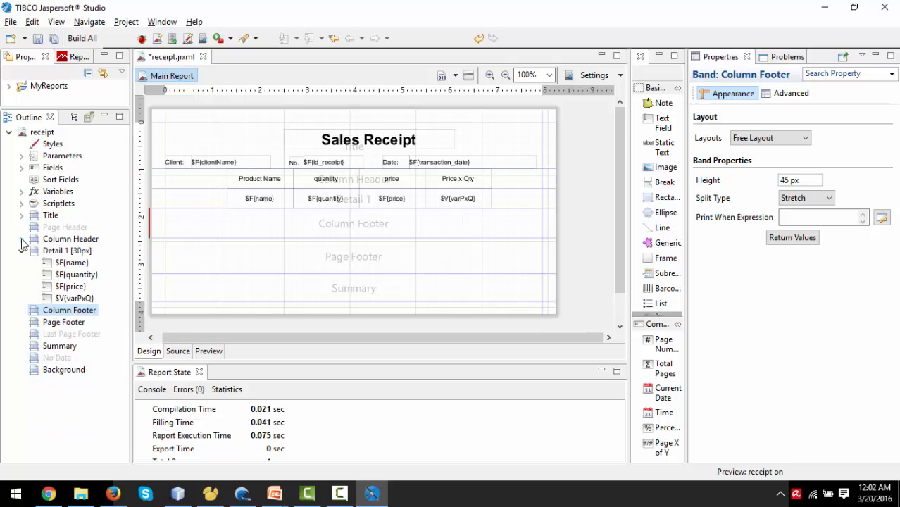
click(22, 251)
right_click(62, 265)
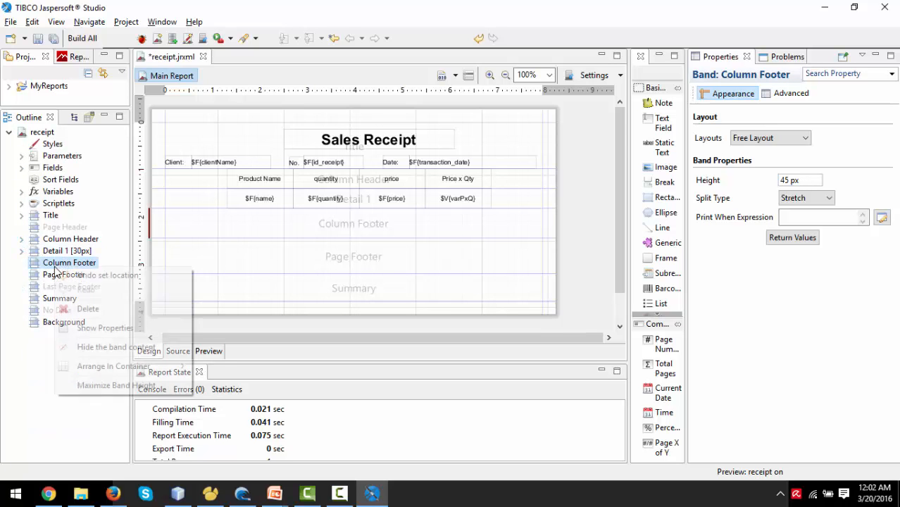
click(113, 309)
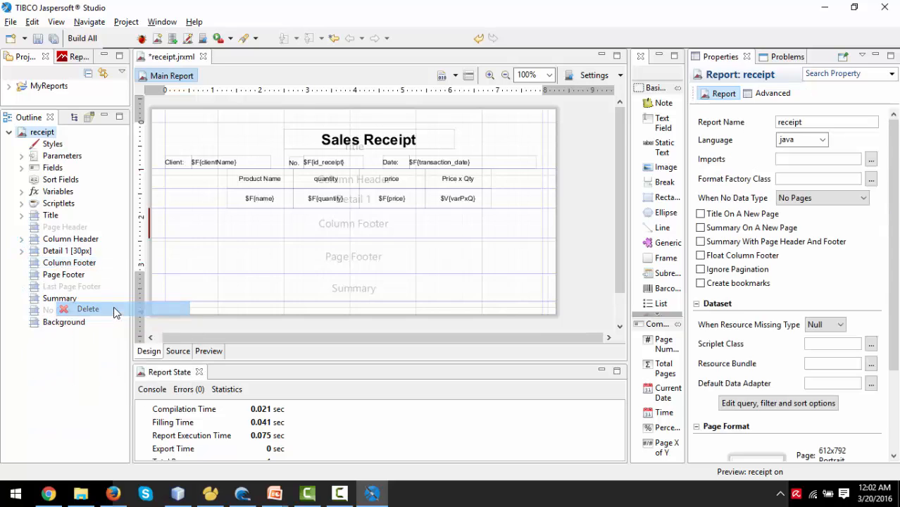
right_click(68, 280)
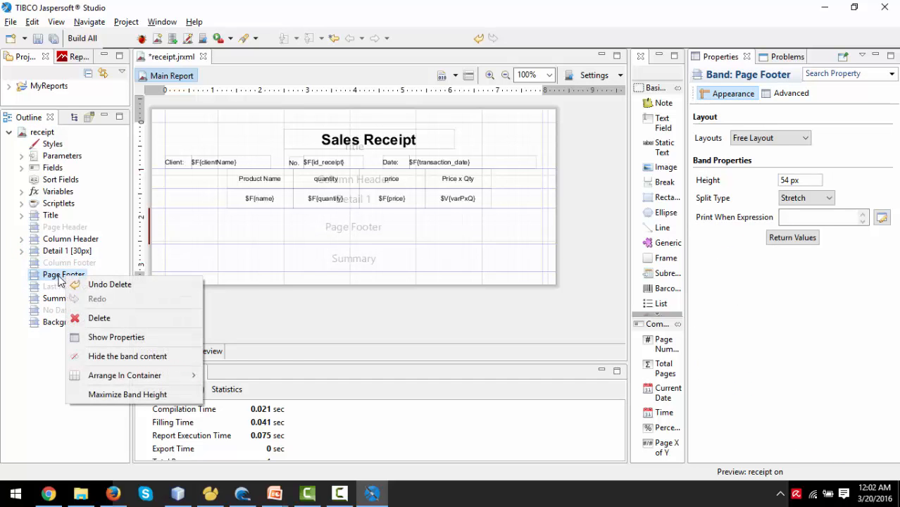
click(117, 317)
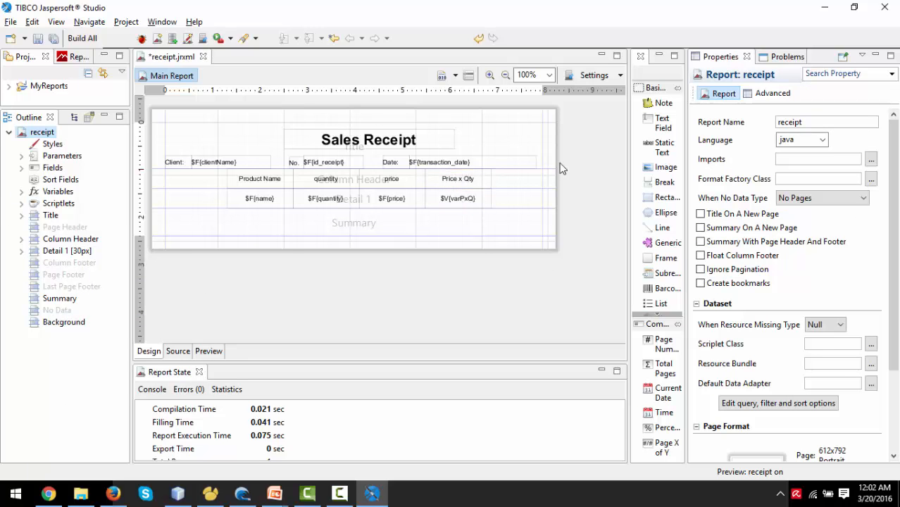
- Add a static text reading "TOTAL:" to the Summary band
drag(669, 148, 400, 224)
double_click(440, 232)
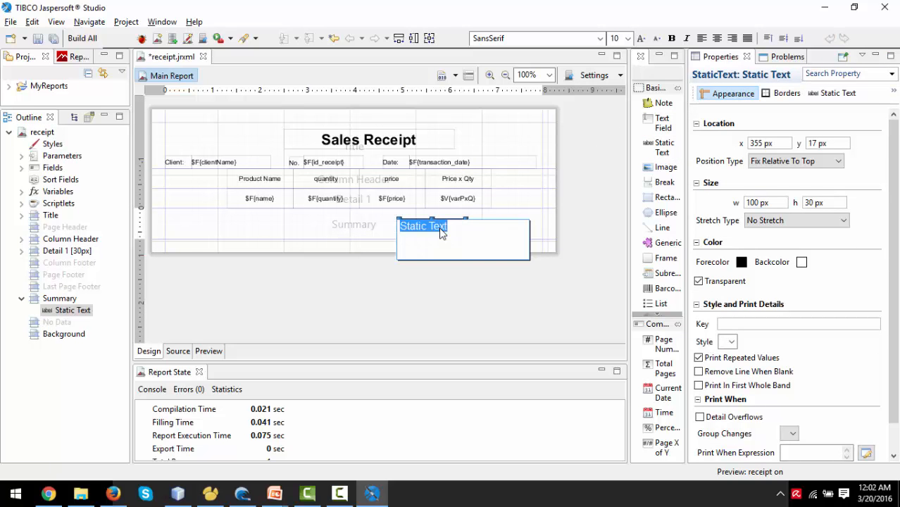
text(TOTAL:)
click(436, 284)
- Align the TOTAL: label under the price field at x 294, y 0 px, 100 px wide, with its text centred horizontally and vertically
drag(438, 231, 427, 219)
click(717, 38)
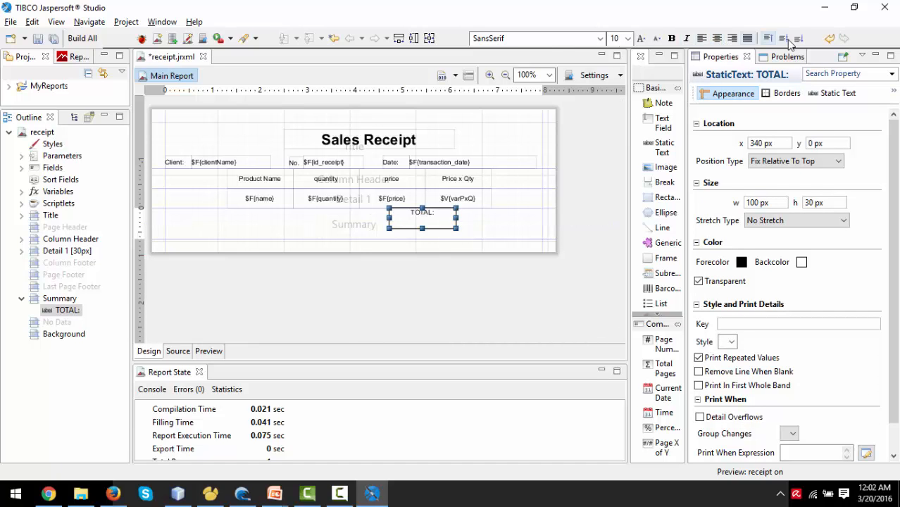
click(783, 38)
drag(455, 219, 360, 218)
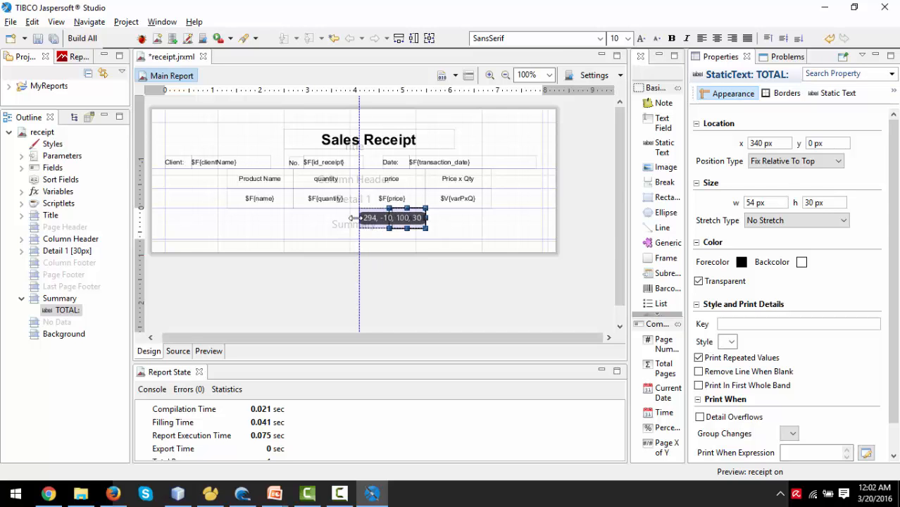
click(403, 229)
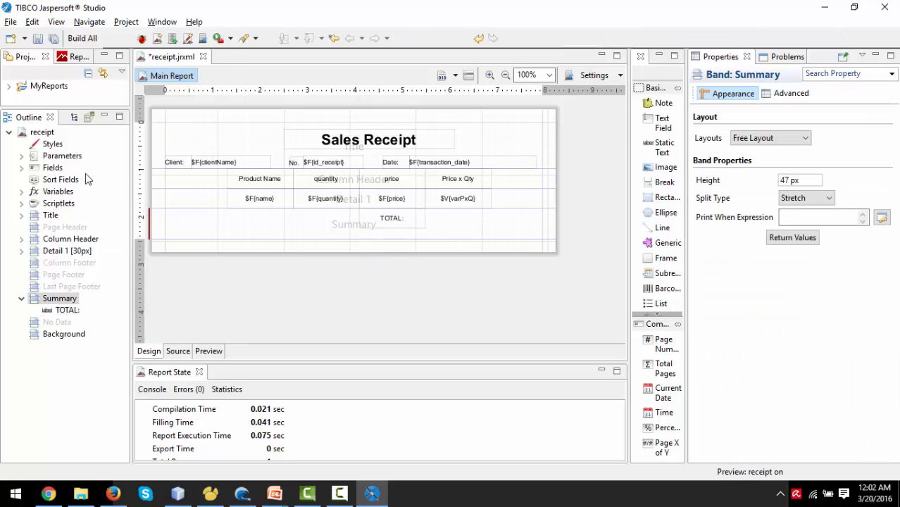
- Duplicate the varPxQ variable within the report's Variables
click(22, 192)
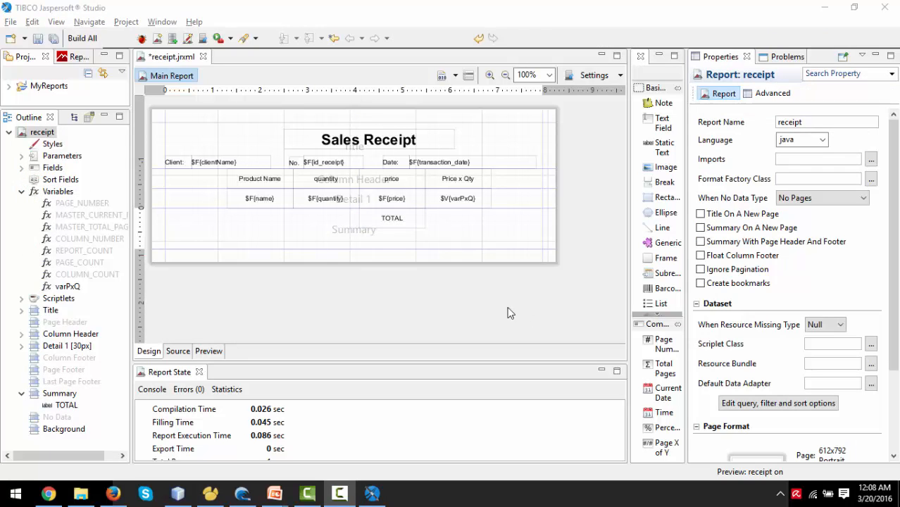
click(393, 224)
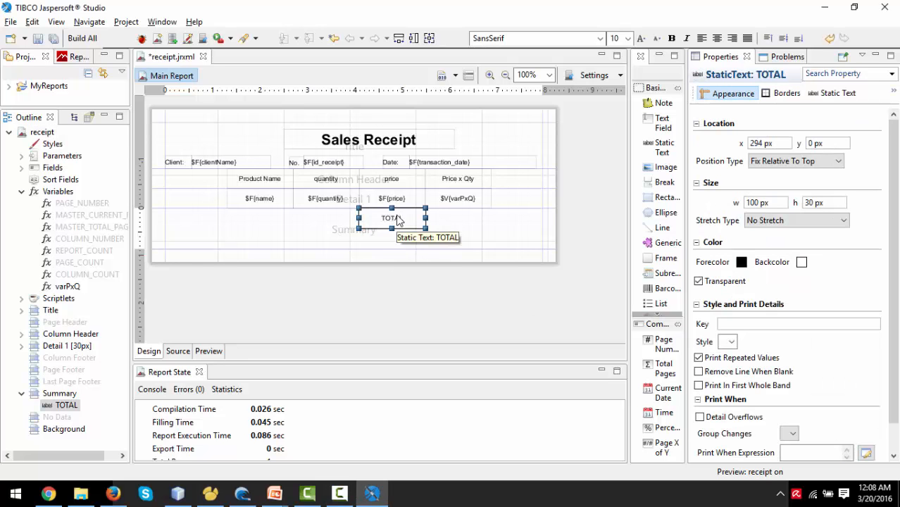
click(69, 288)
right_click(70, 288)
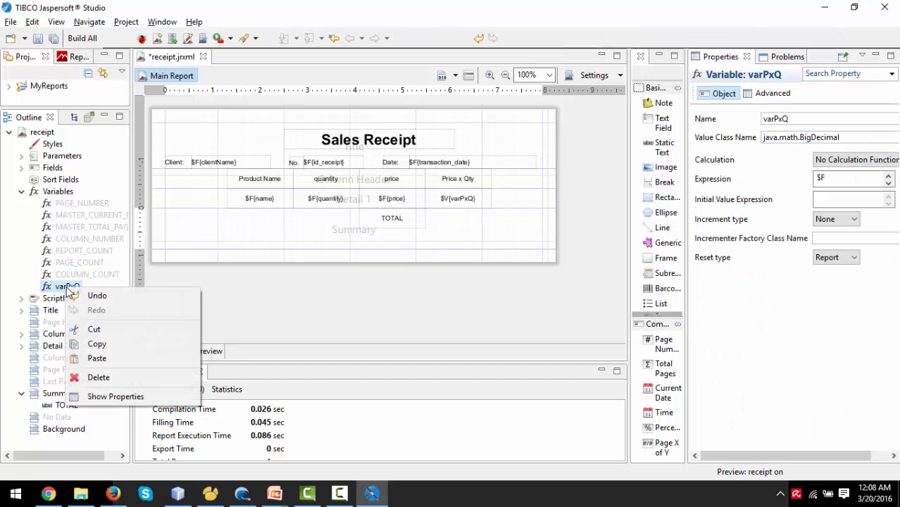
click(98, 343)
right_click(58, 191)
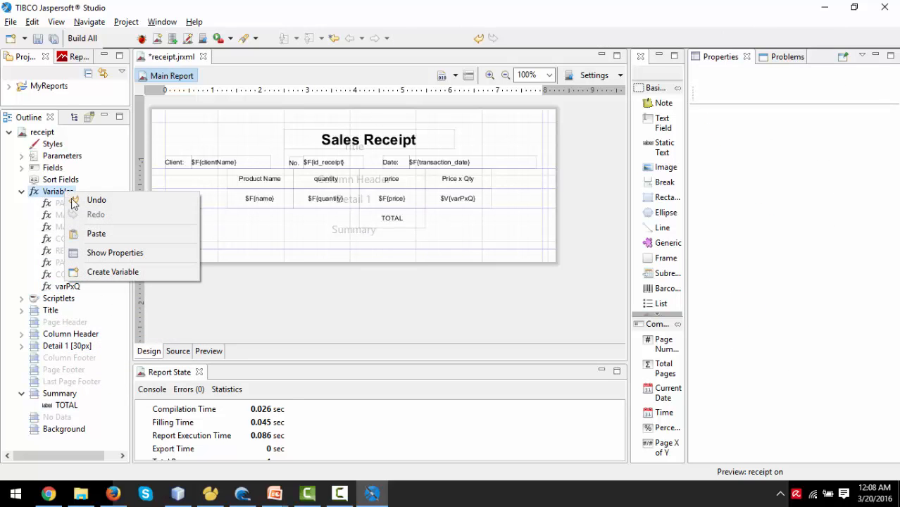
click(98, 235)
- Rename the copied variable varPxQ_TOTAL
click(71, 299)
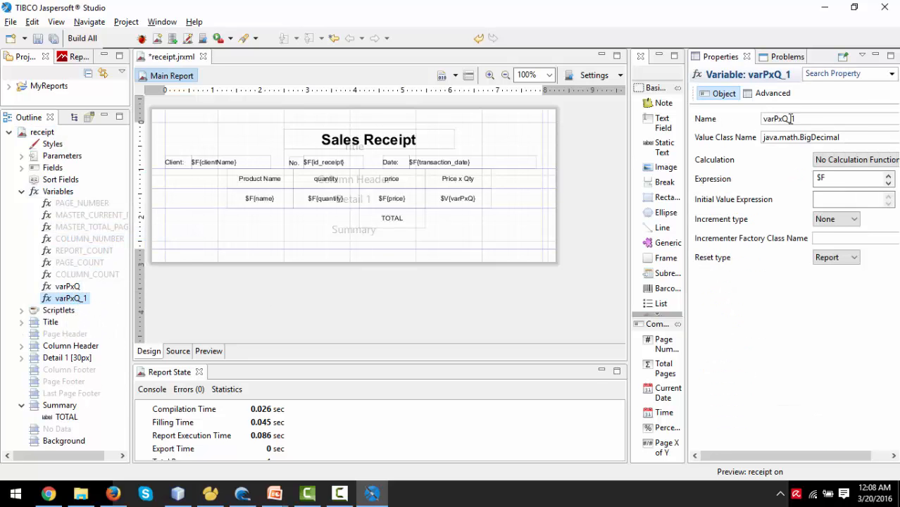
drag(791, 119, 821, 119)
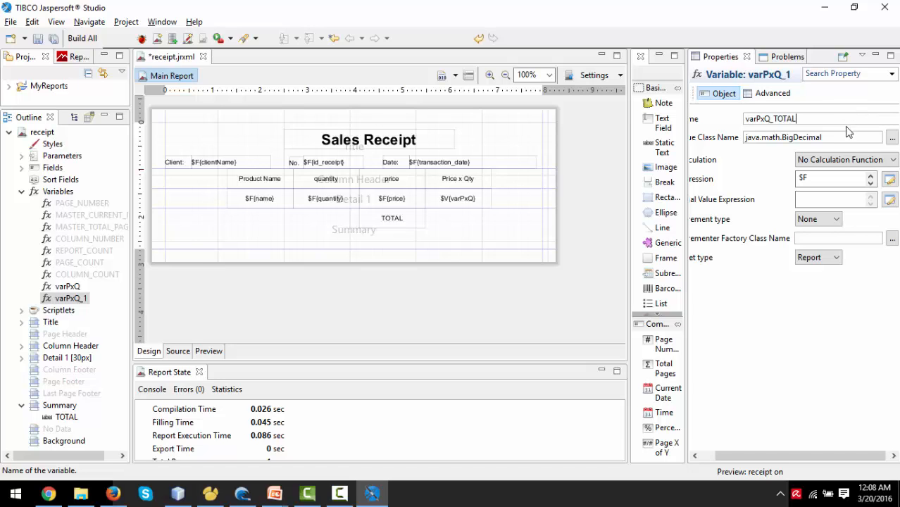
- Set the calculation function of the varPxQ_TOTAL variable to Sum
click(752, 155)
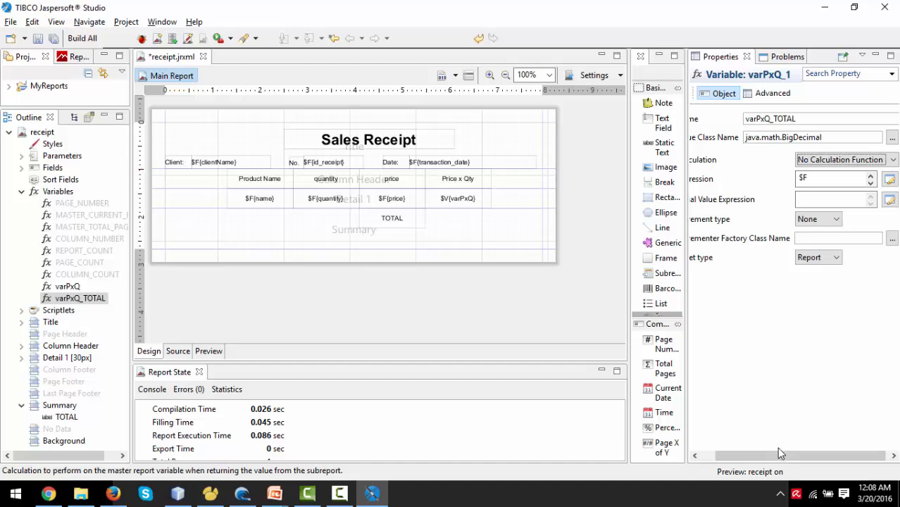
drag(777, 450, 822, 461)
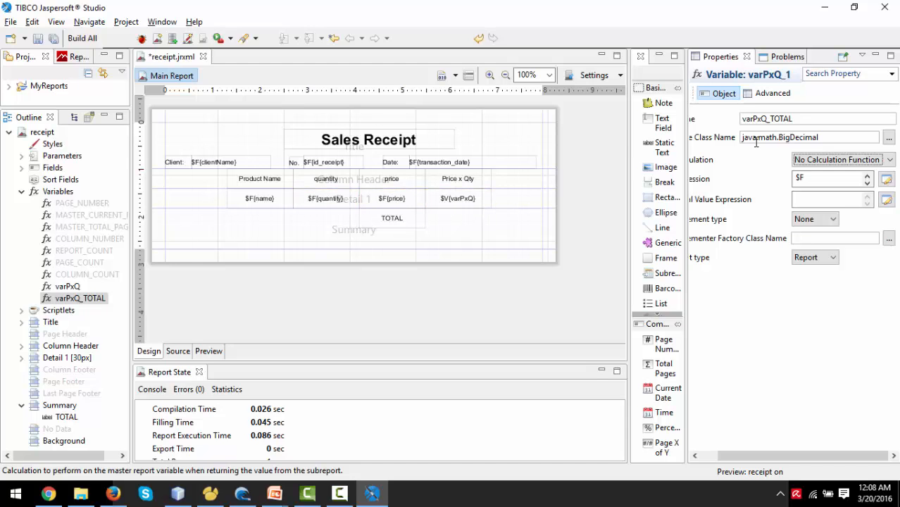
click(820, 160)
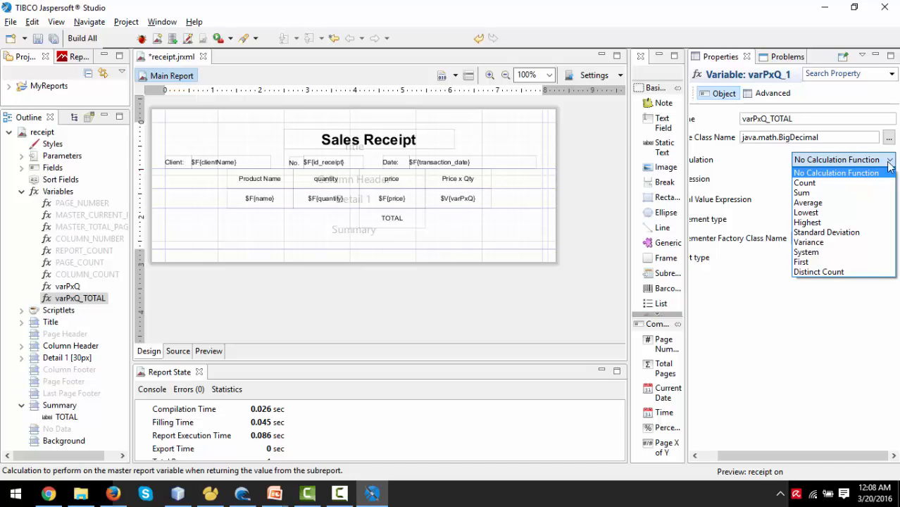
click(811, 193)
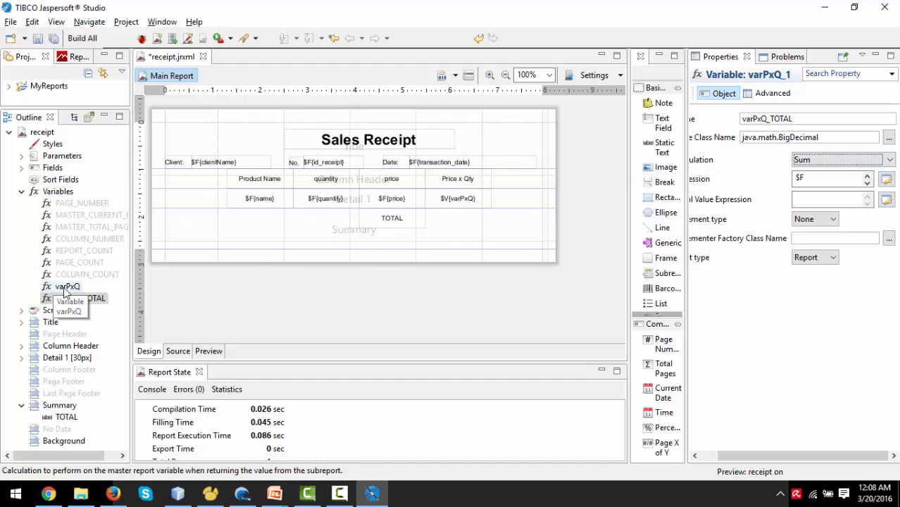
- Place the varPxQ_TOTAL variable in the Summary band beside the TOTAL label, with its text centred horizontally and vertically
drag(59, 302, 473, 216)
click(483, 225)
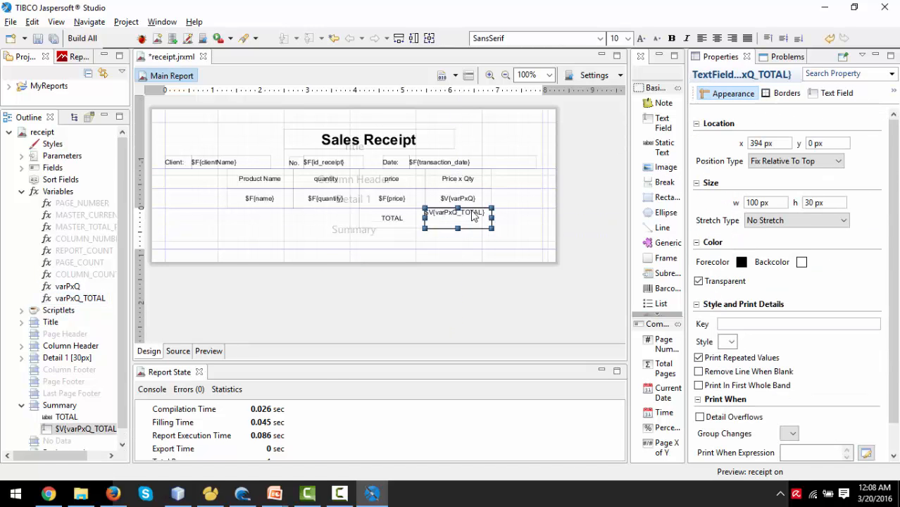
click(717, 38)
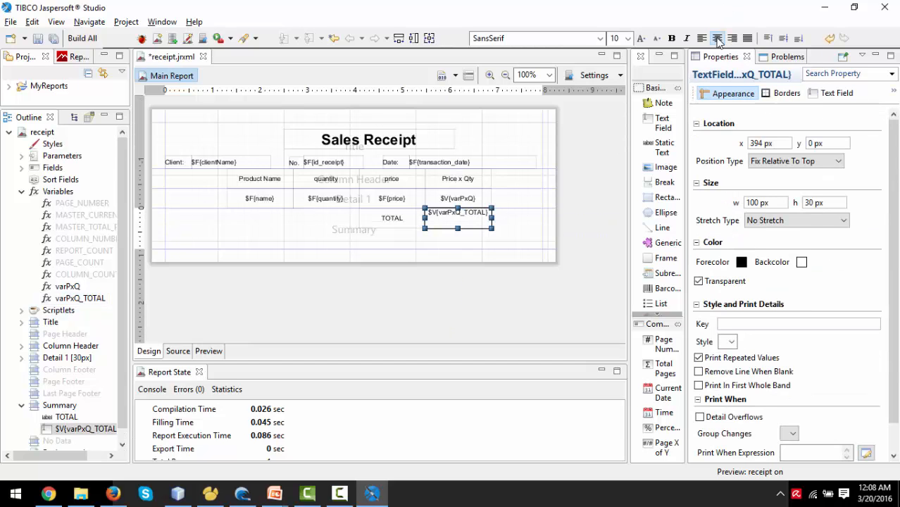
click(783, 38)
- Shrink the Summary band's height to fit the TOTAL label and the total field
click(583, 211)
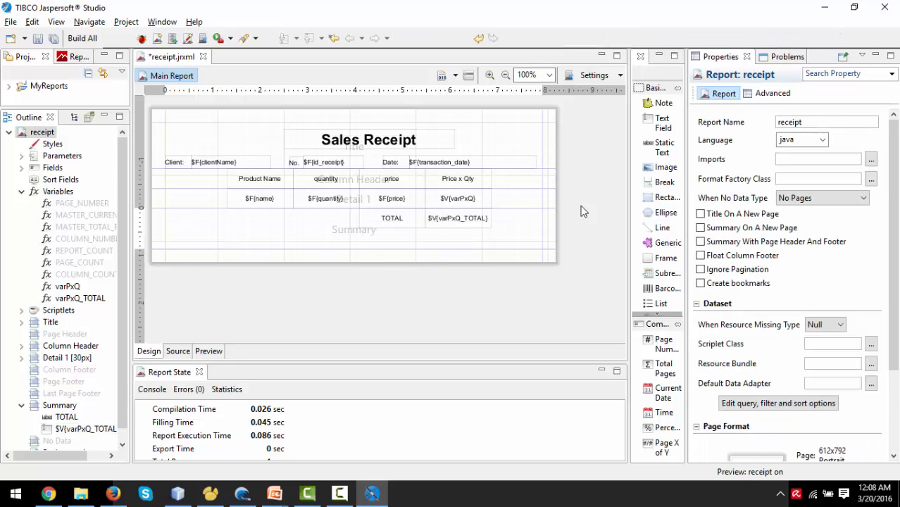
double_click(536, 249)
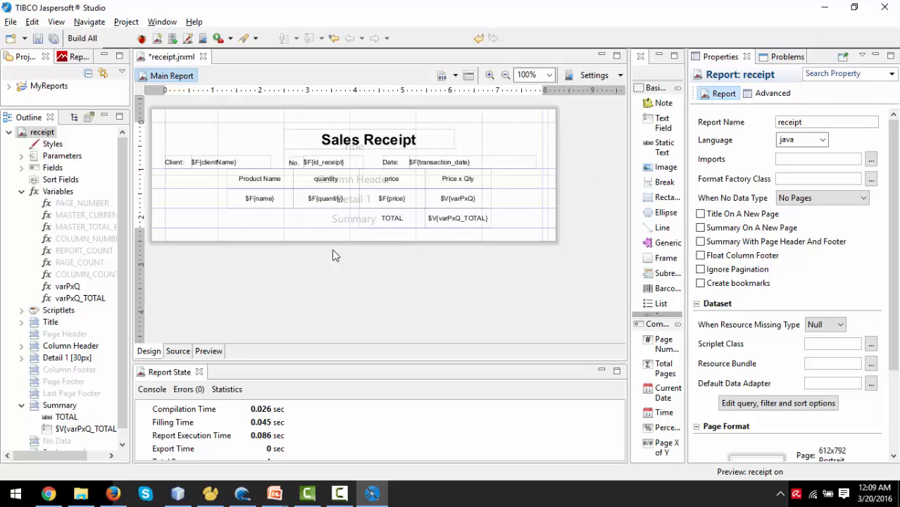
- Preview the report with the idReceipt parameter set to 3
click(209, 351)
click(141, 216)
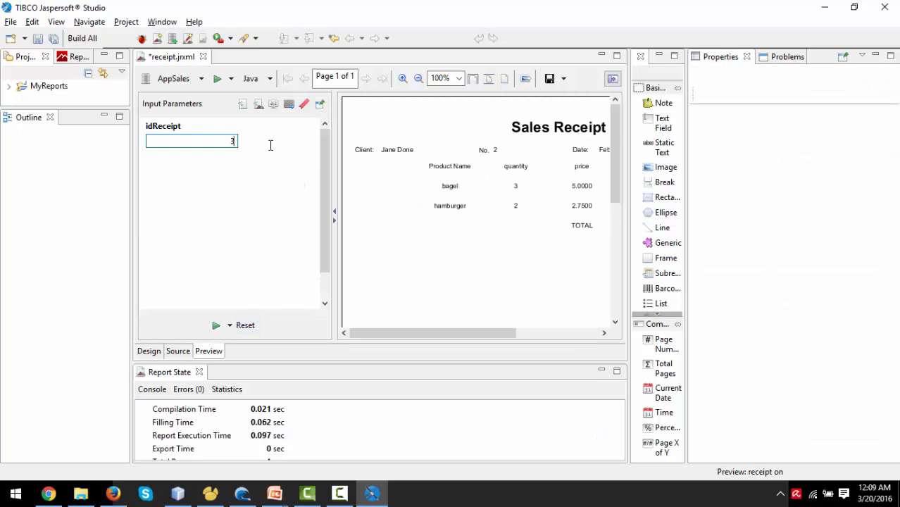
click(215, 325)
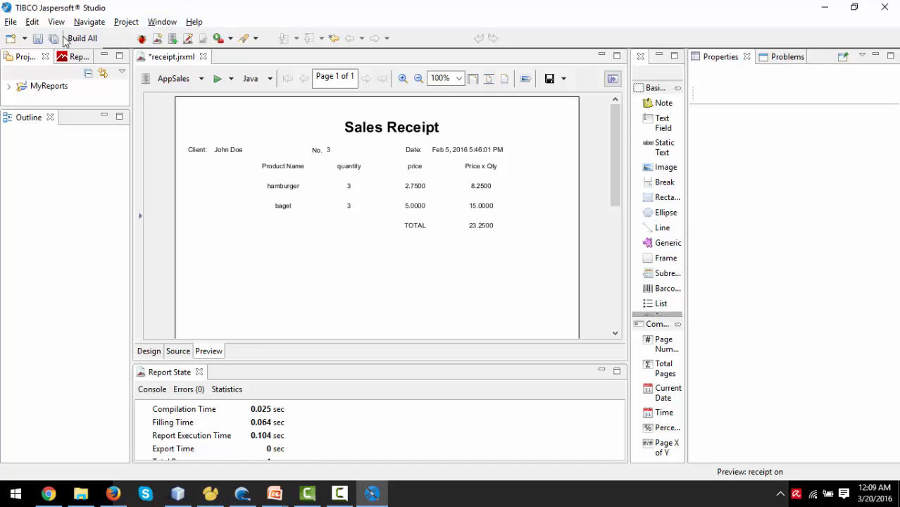
- Save the report and compile it from its design view, highlighting the receipt.jasper file name in the console output
click(36, 38)
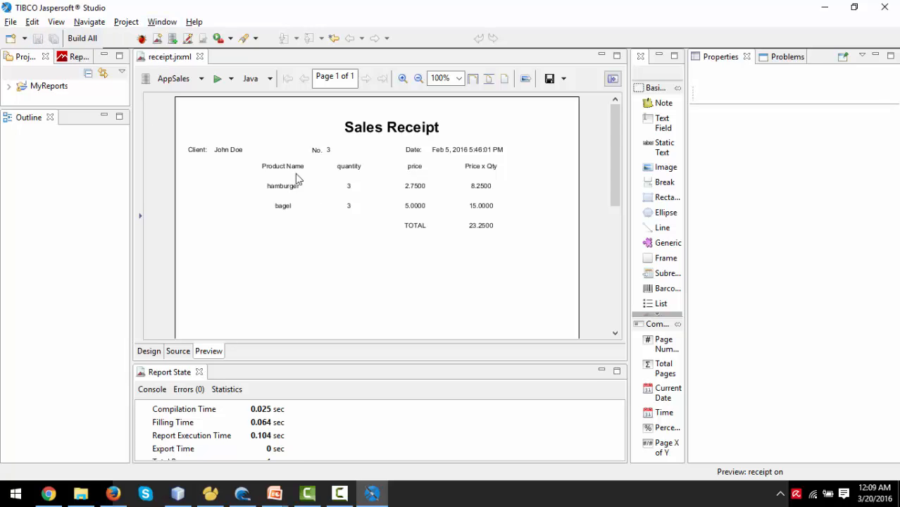
click(149, 353)
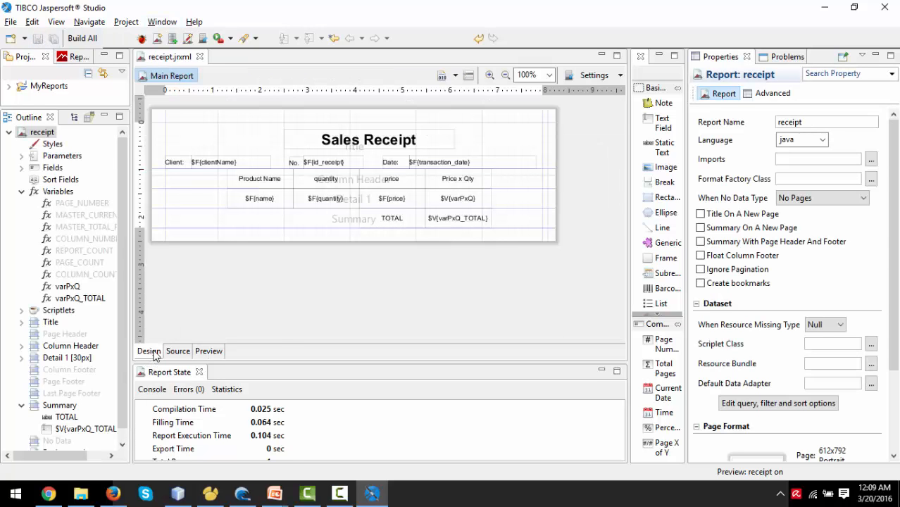
click(441, 76)
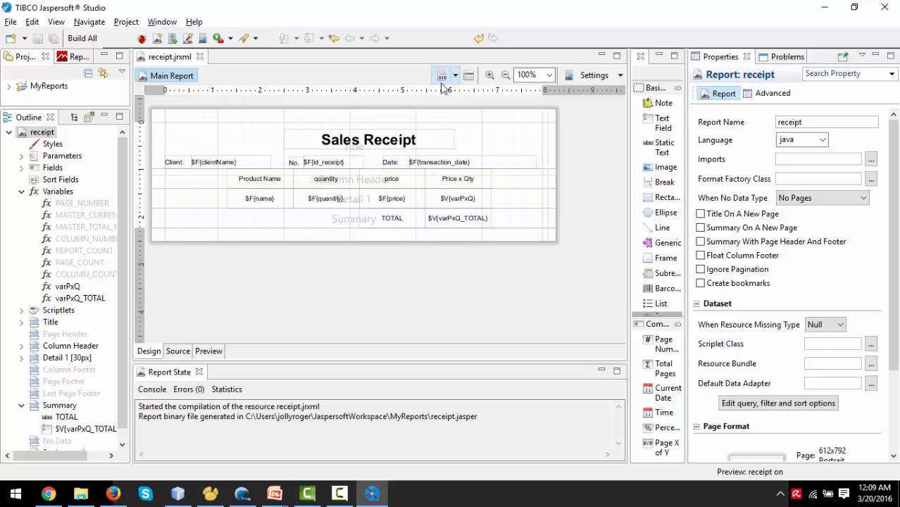
mouse_move(431, 417)
mouse_down()
mouse_move(481, 416)
mouse_move(431, 417)
mouse_up()
click(494, 420)
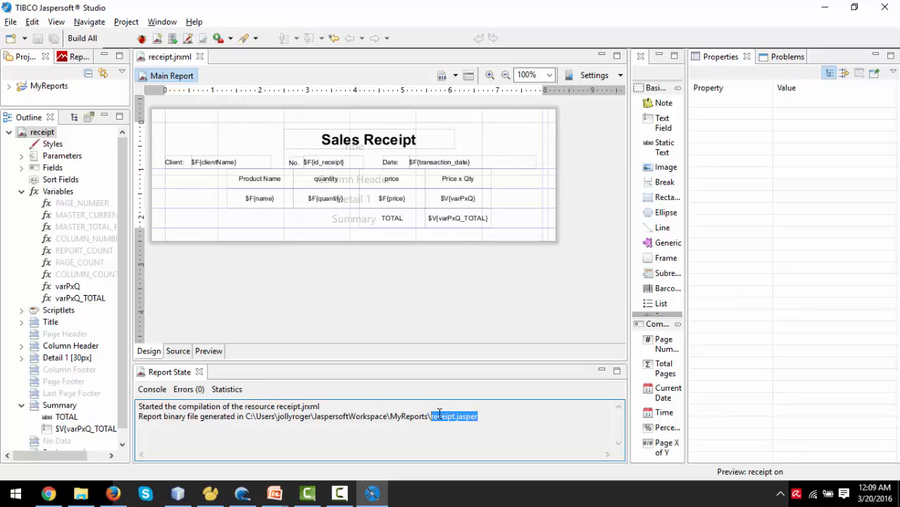